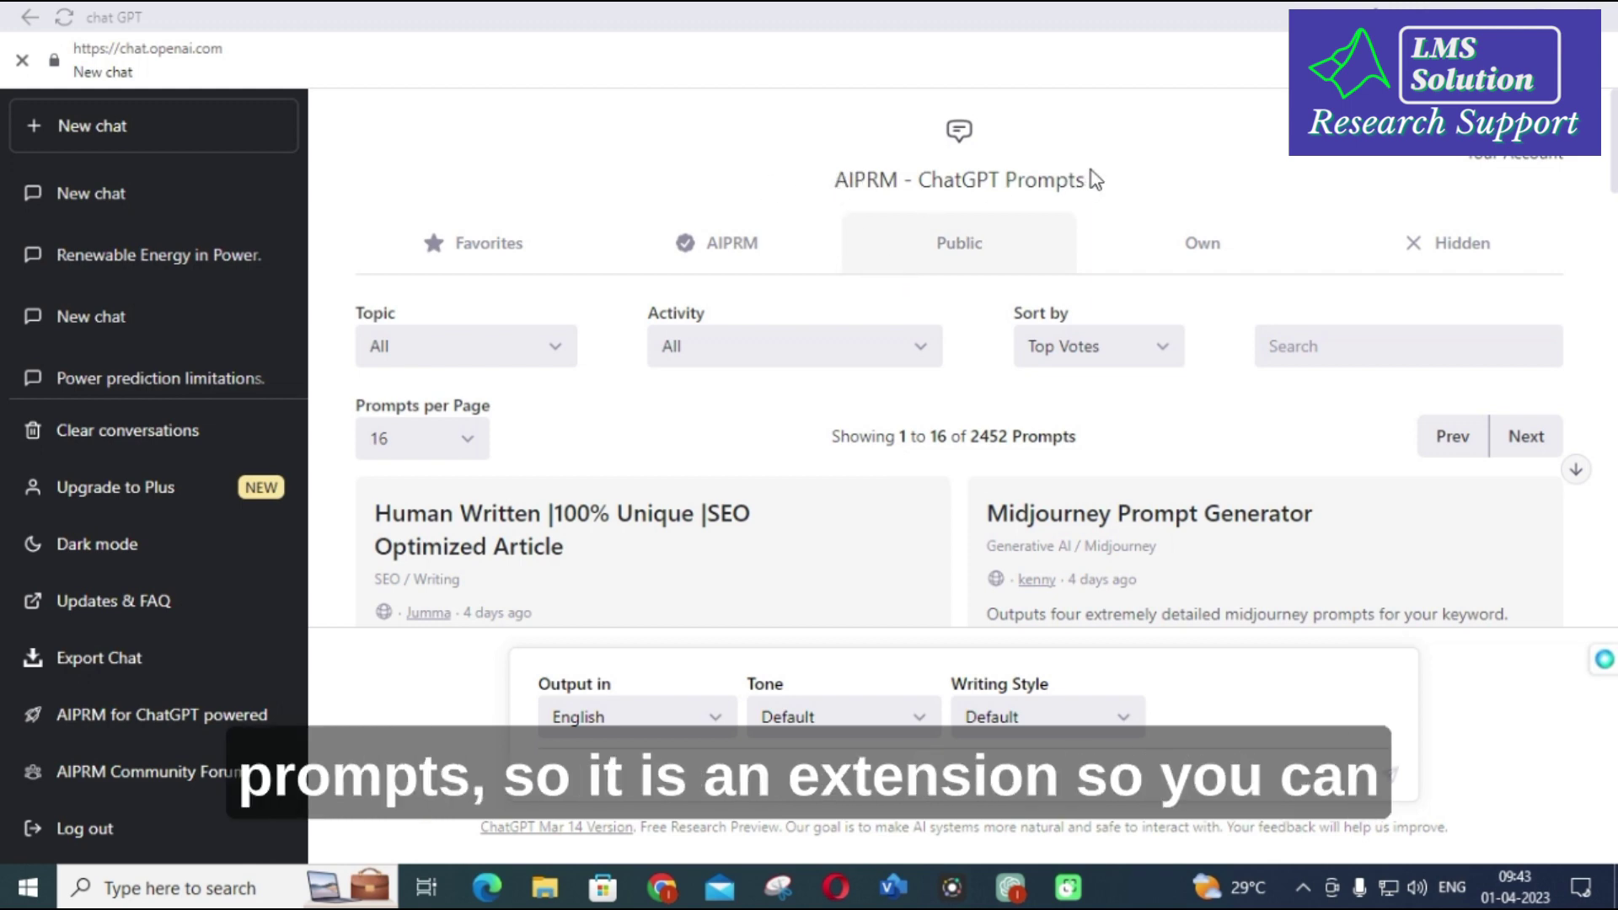
Check the browser's extension list for AIPRM for ChatGPT and close the list again
click(1374, 17)
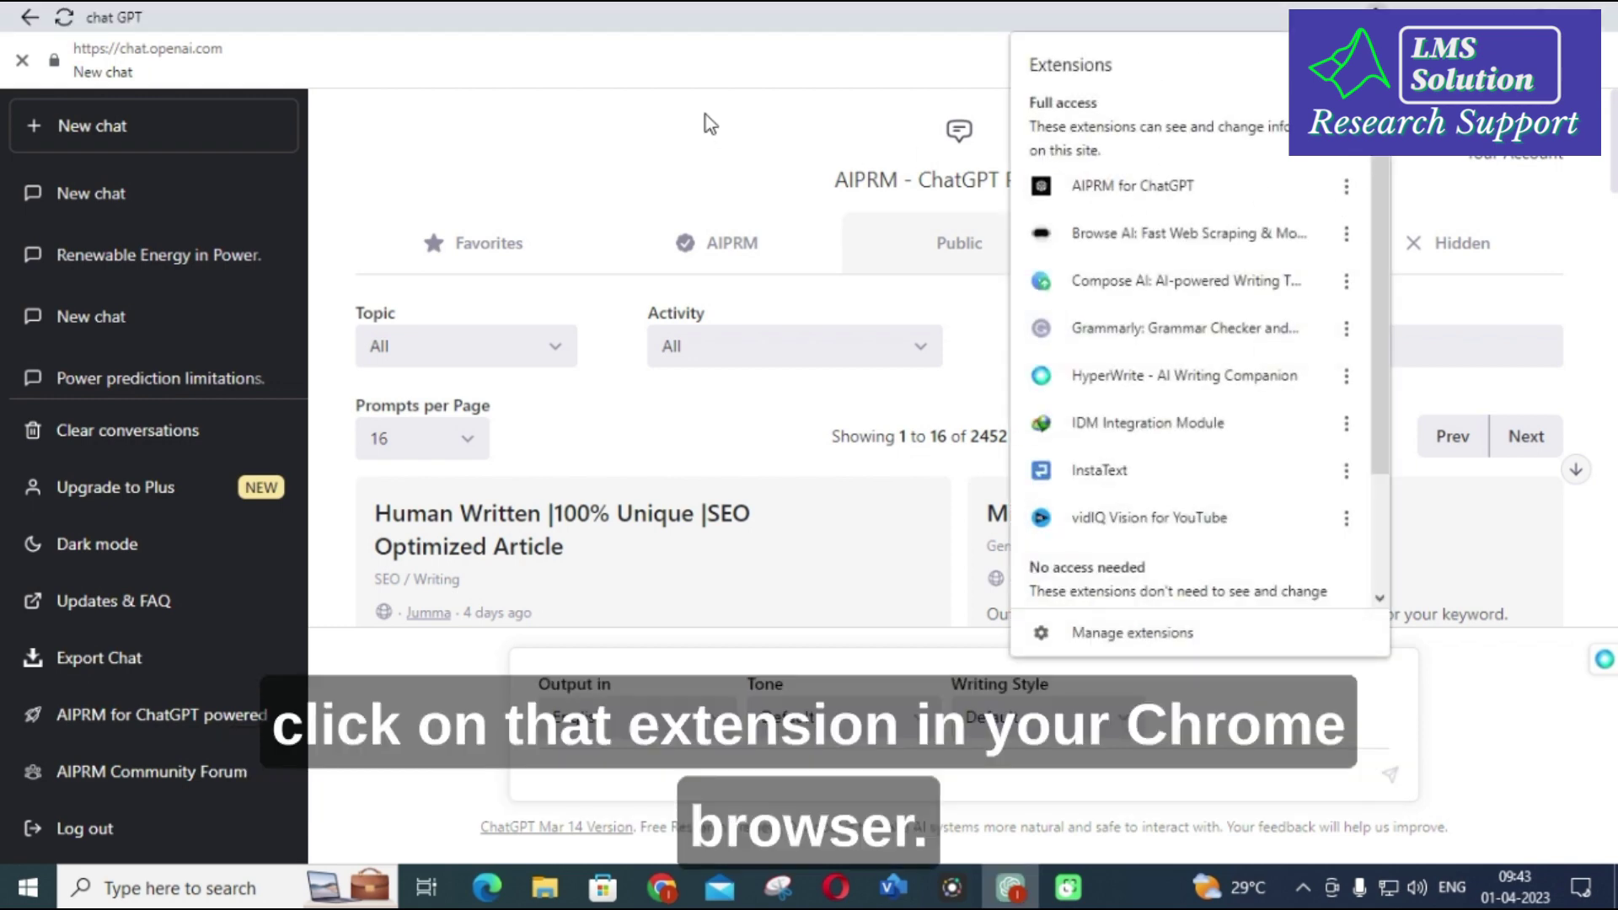
click(705, 133)
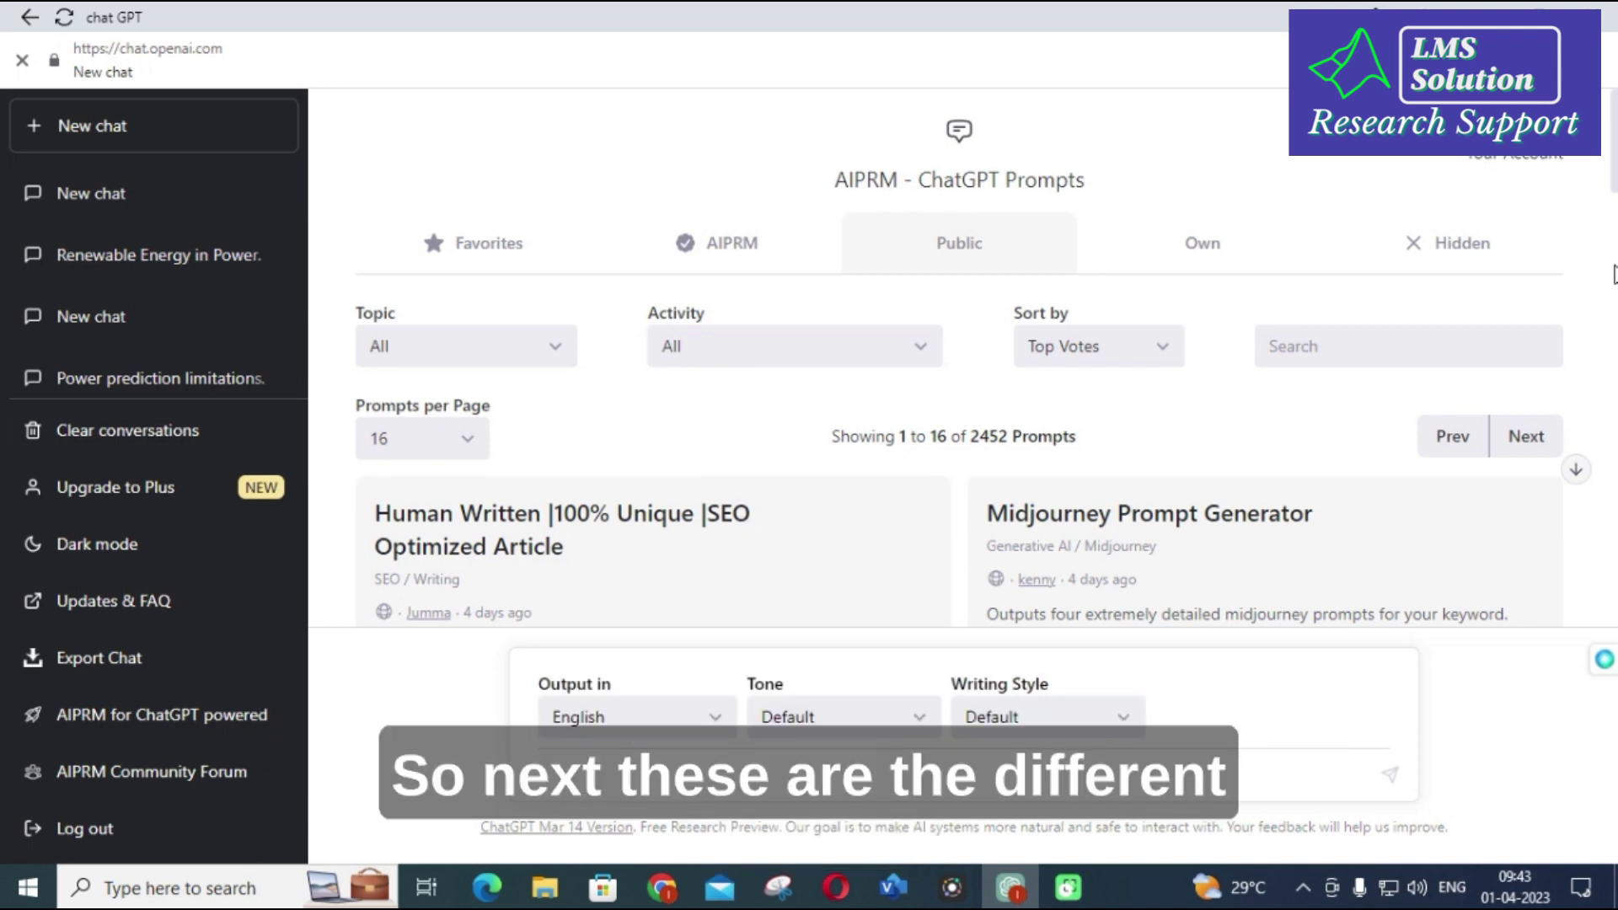
Filter the public AIPRM prompts by the Writing activity
click(894, 352)
scroll(736, 573, down, 5)
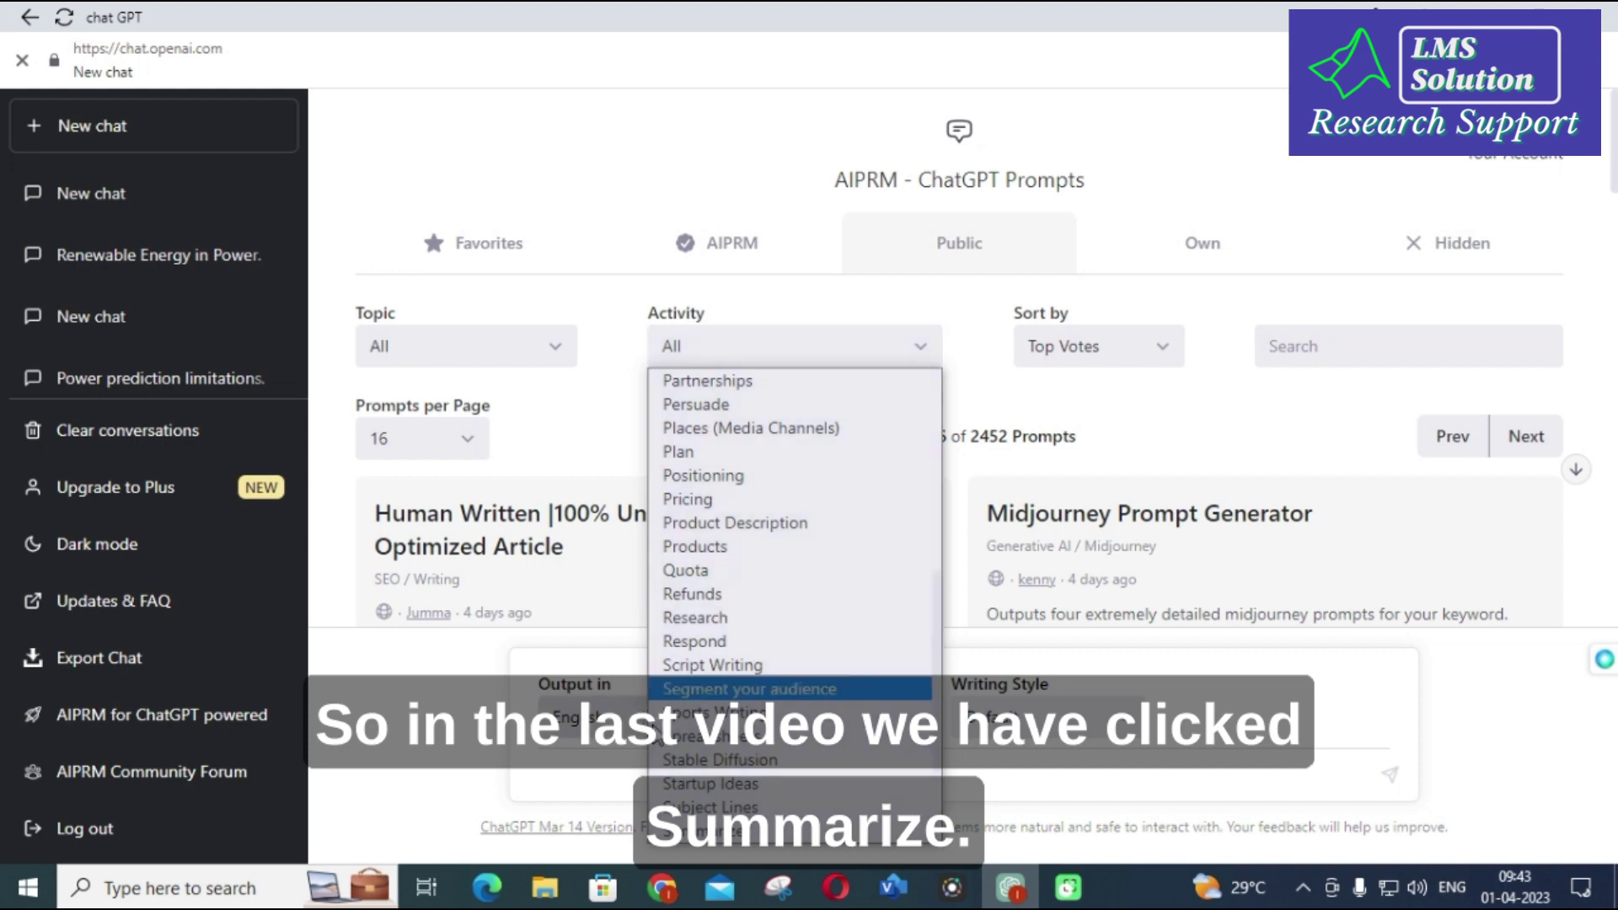
scroll(721, 606, down, 3)
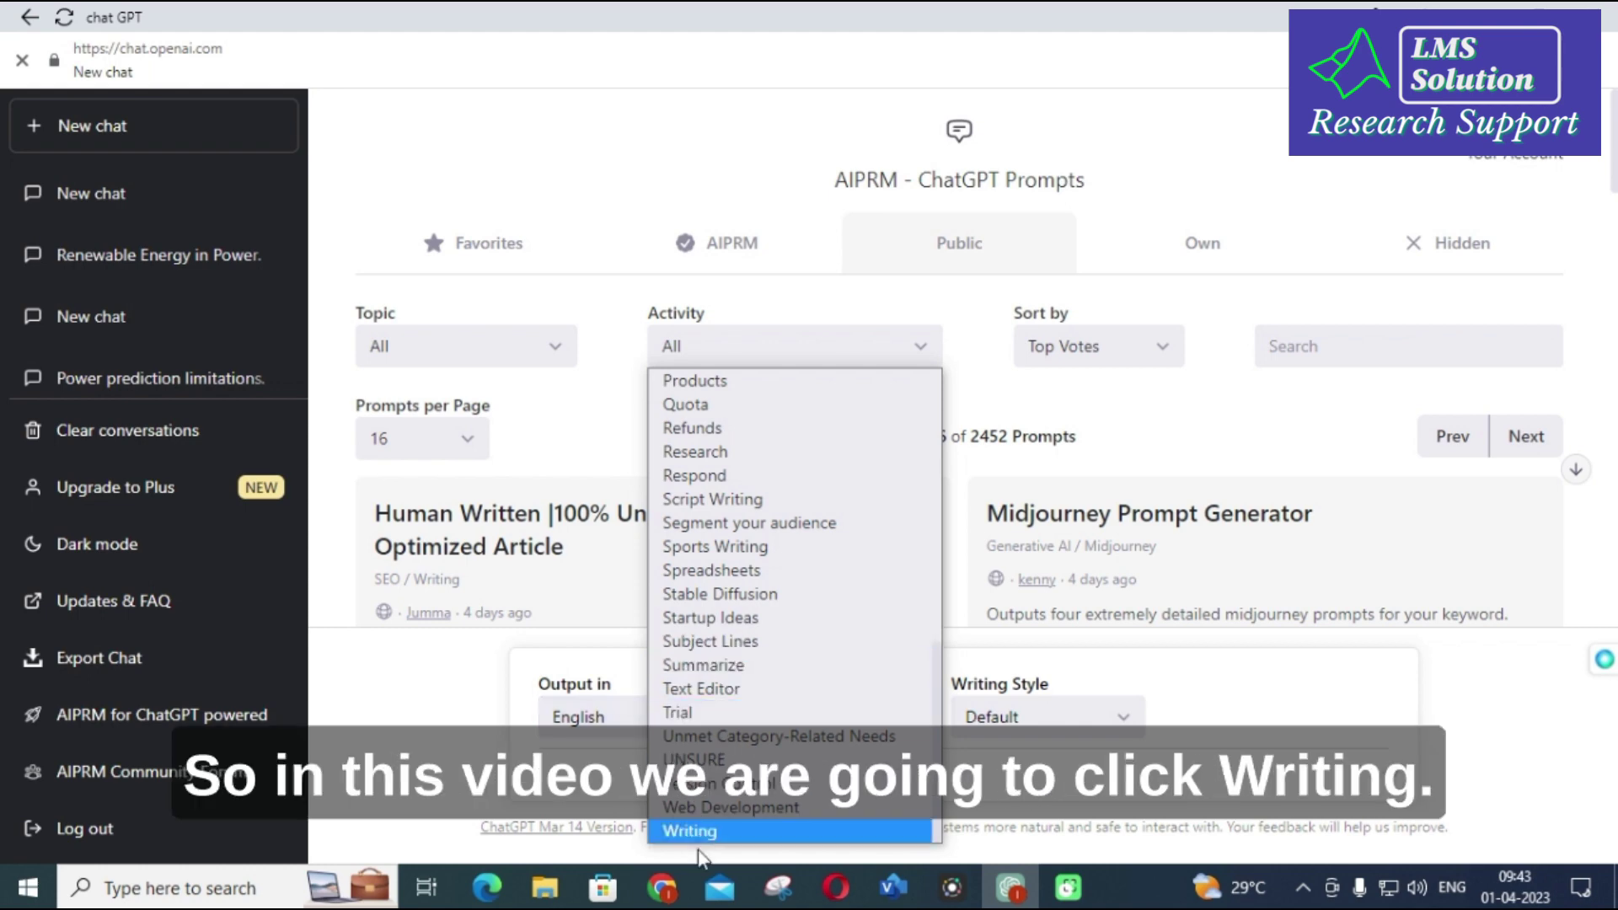
click(716, 831)
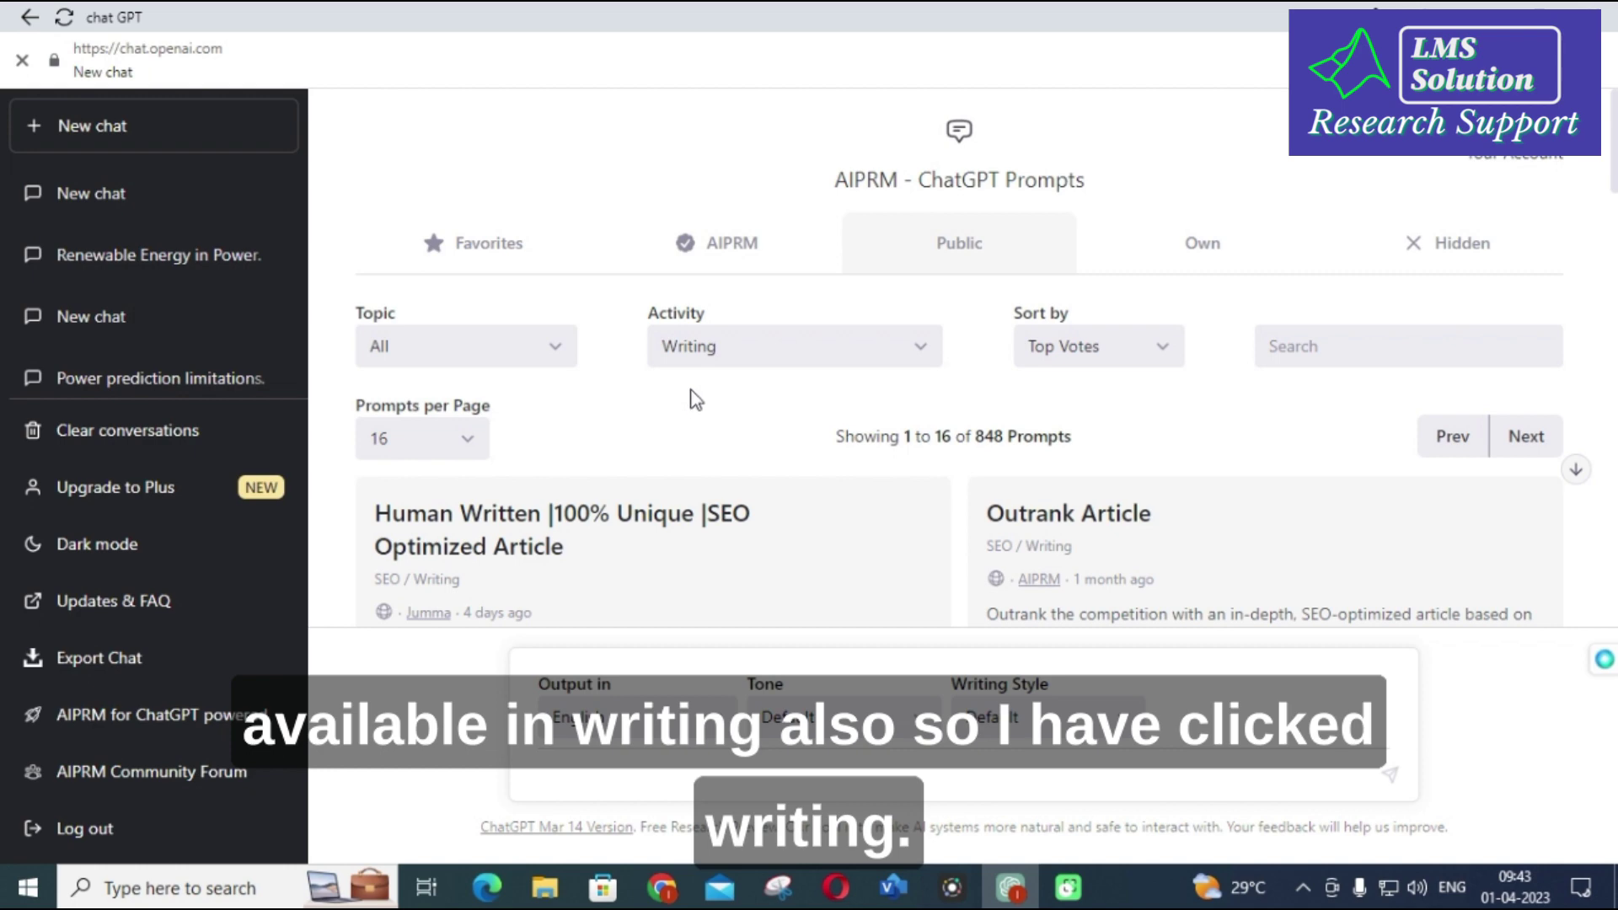
Look through the first page of Writing prompts, reading the titles and descriptions of the article writers, rewriters and outline tools
scroll(696, 399, down, 3)
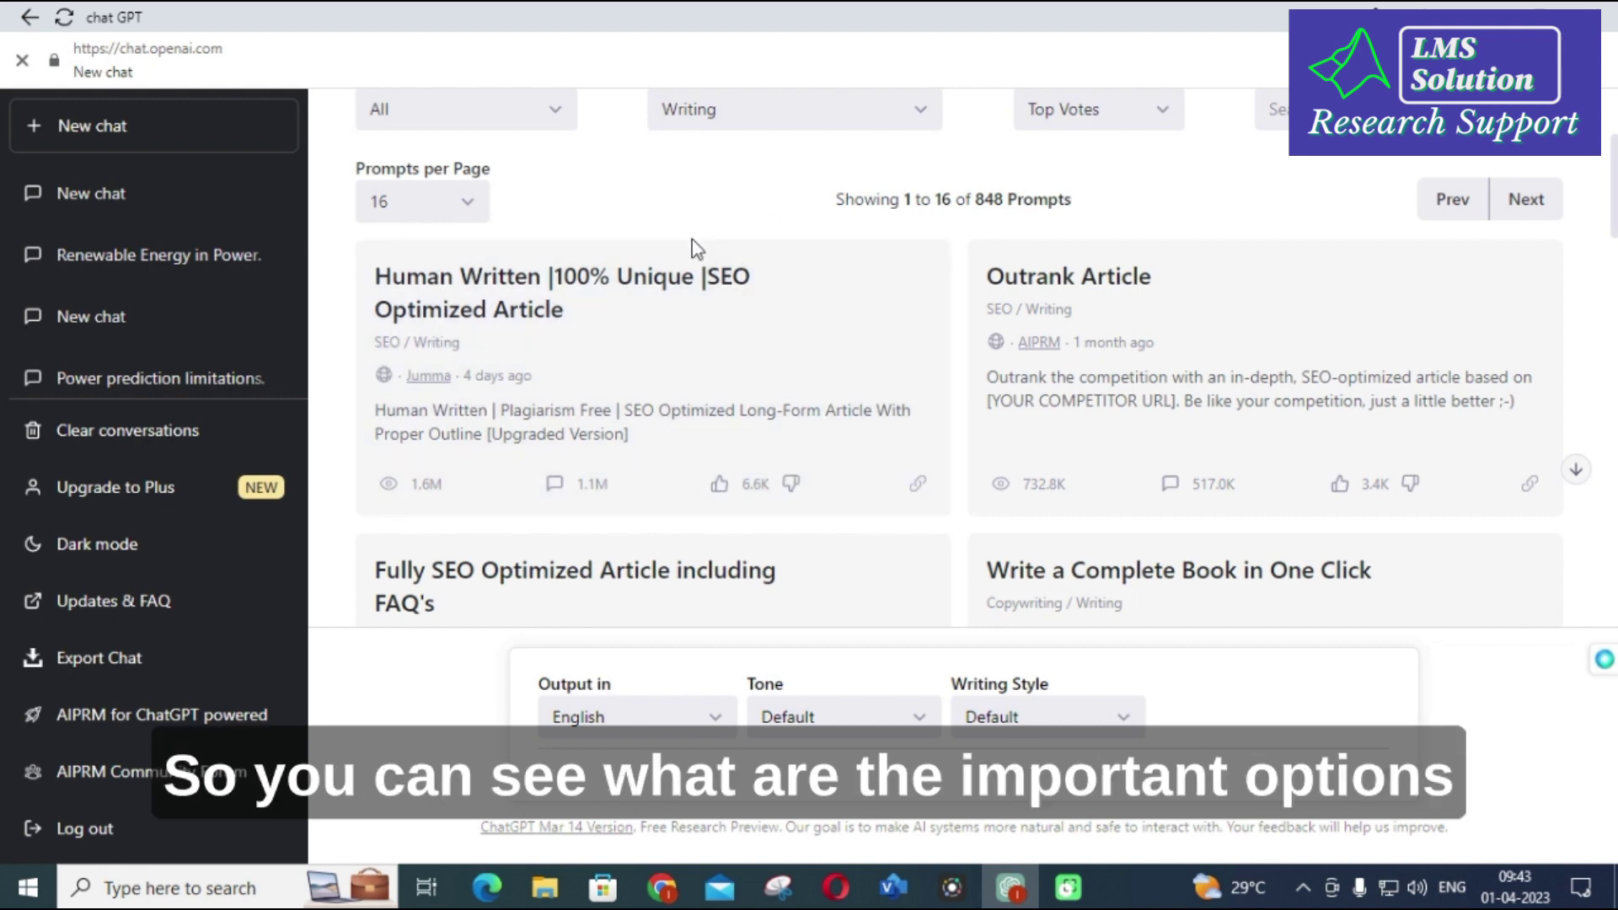
scroll(696, 248, down, 1)
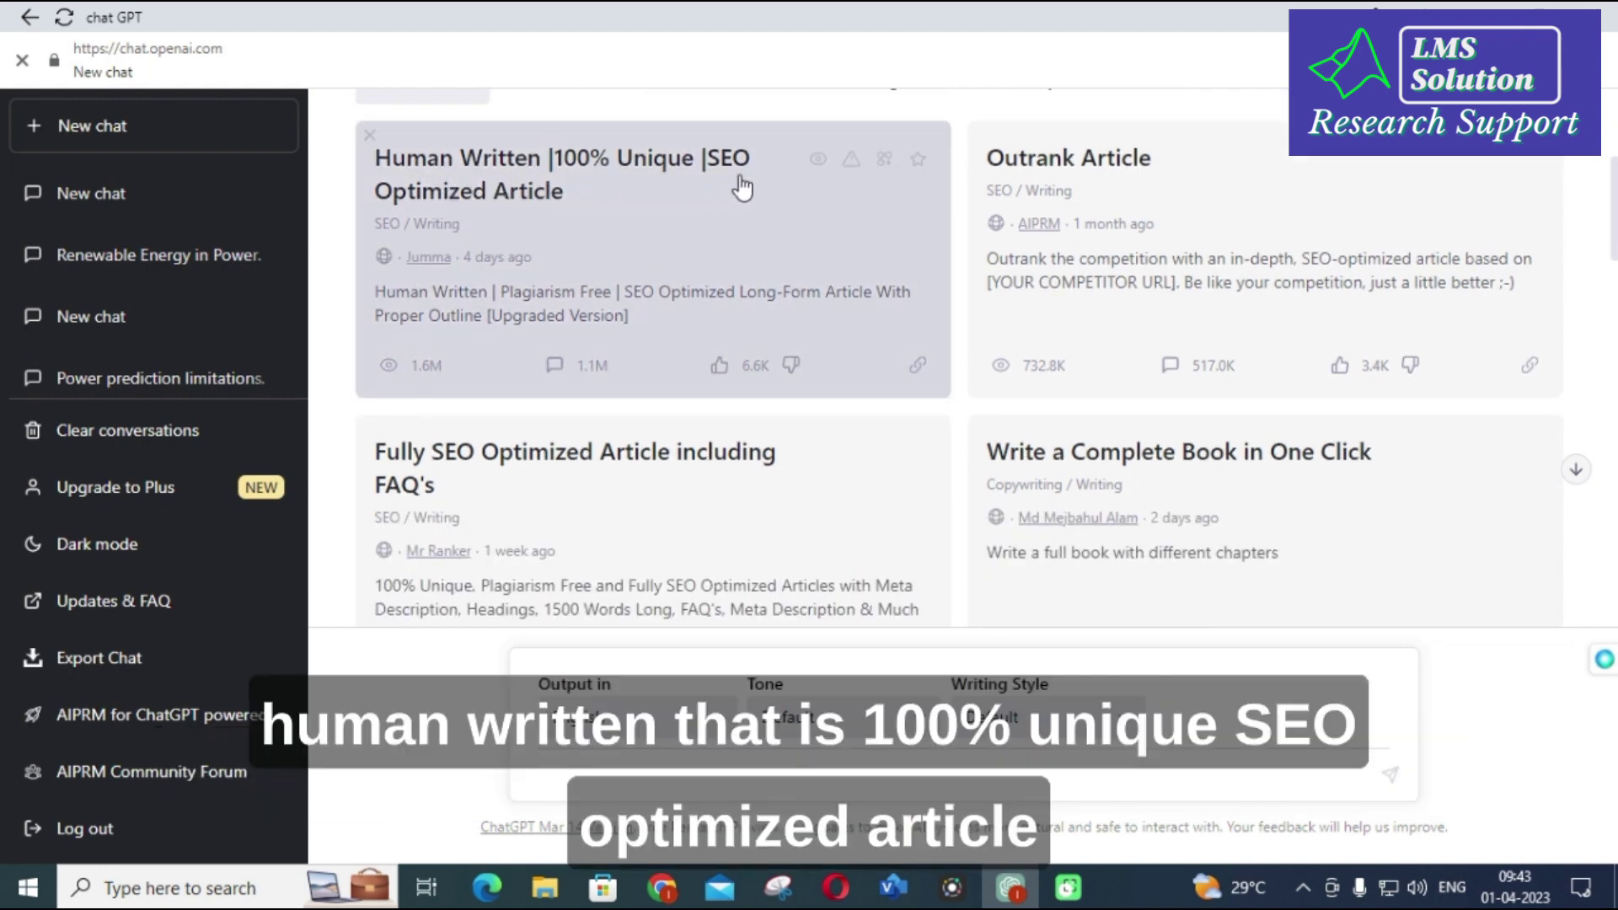
scroll(1020, 327, down, 1)
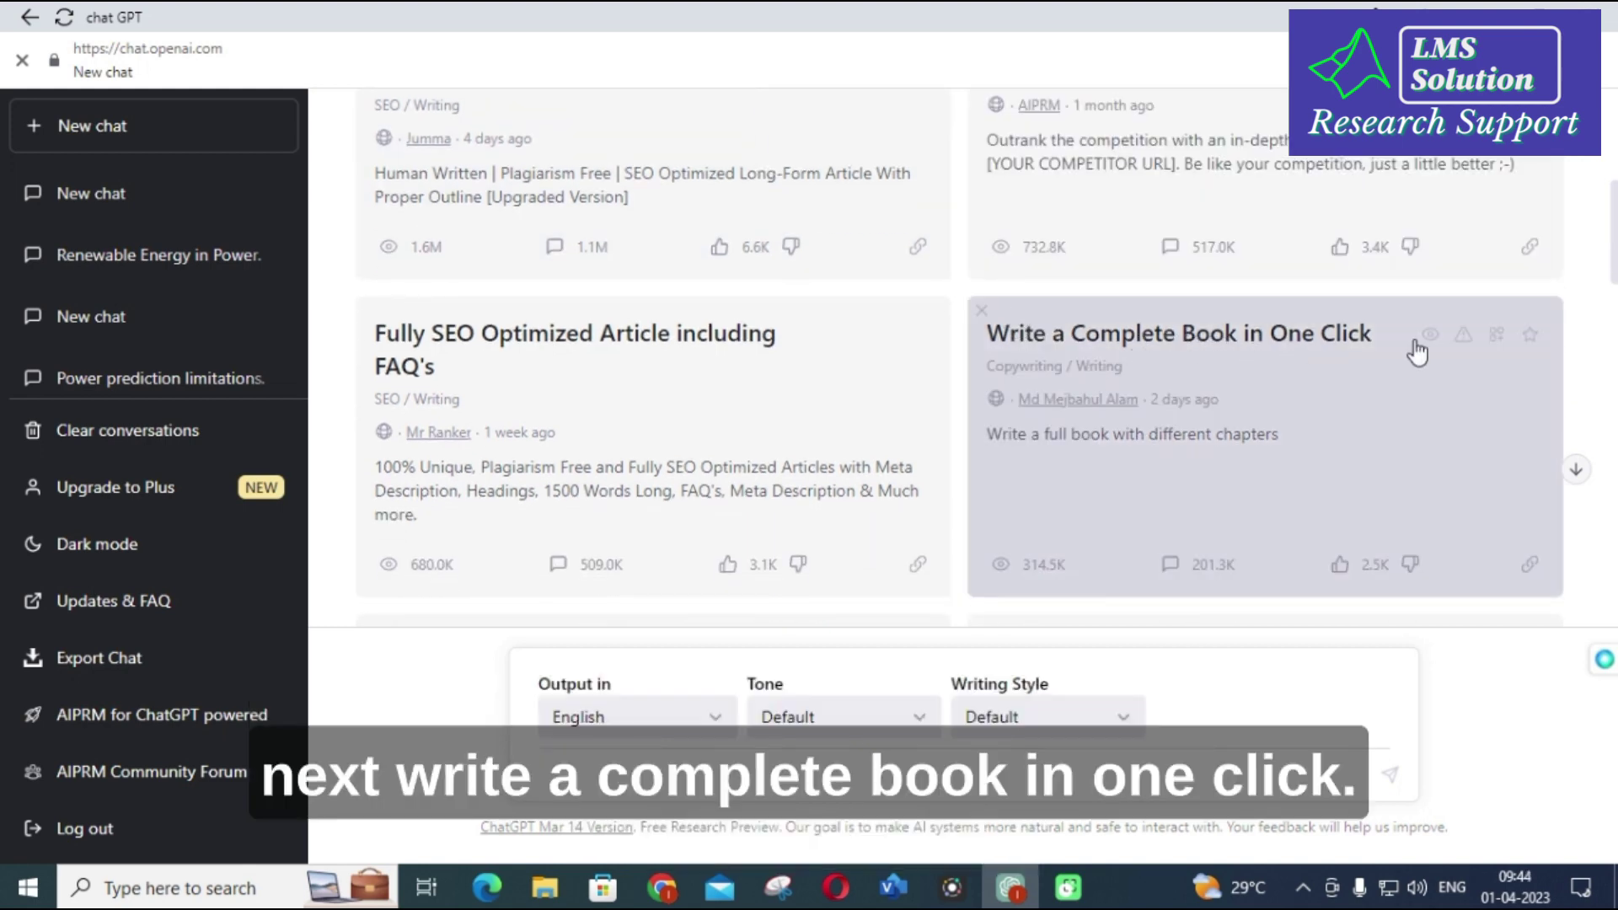
scroll(578, 480, down, 3)
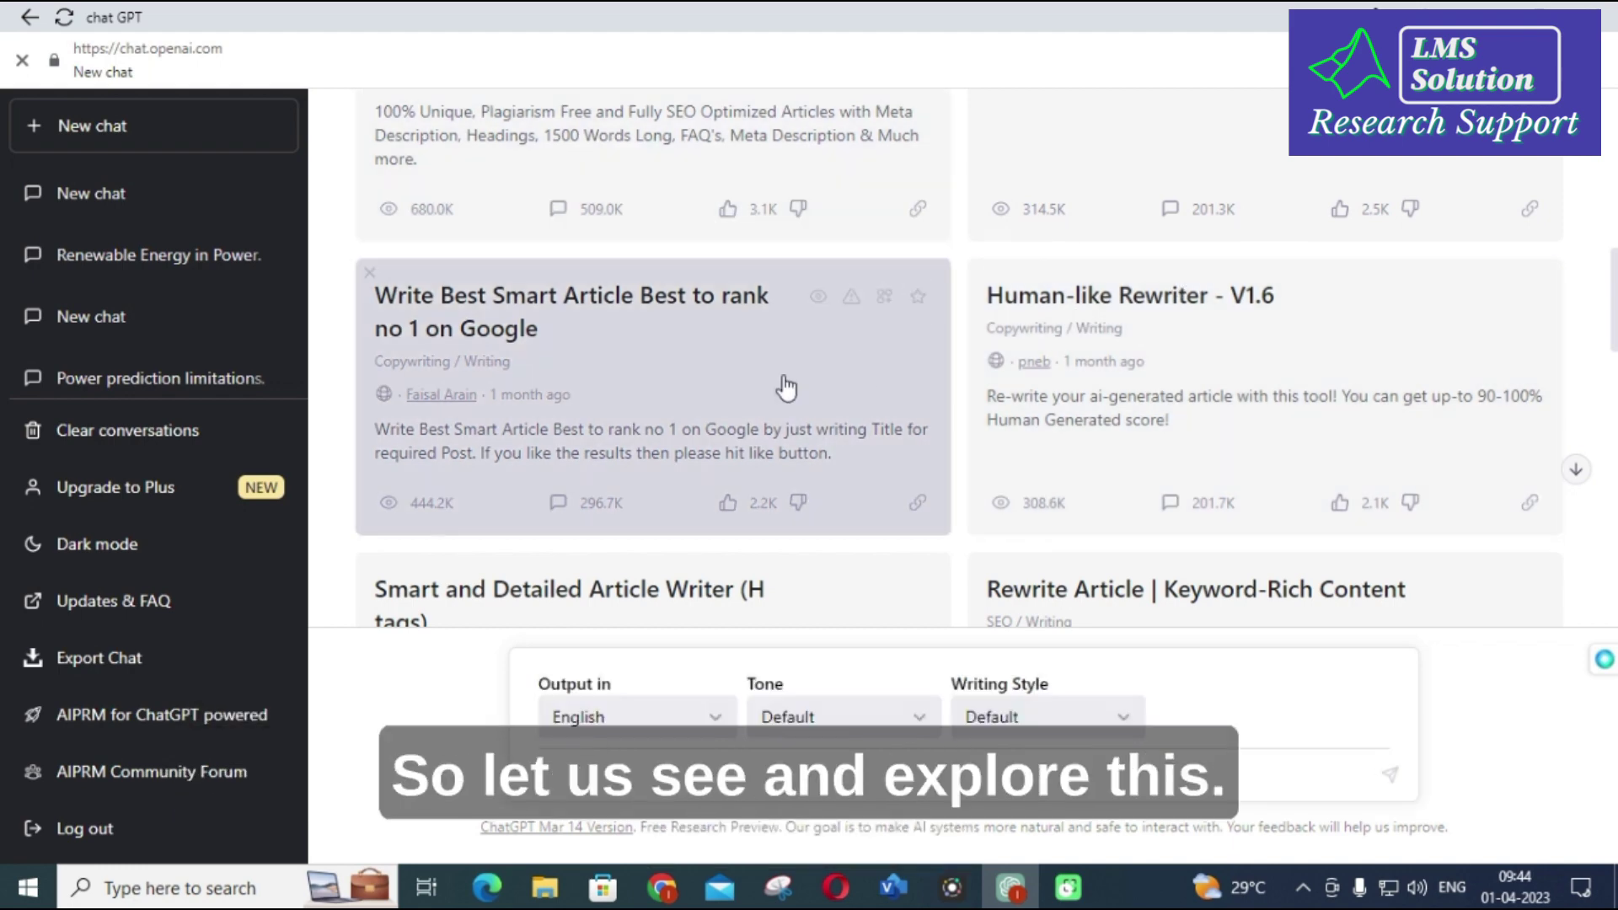
scroll(724, 365, down, 1)
scroll(571, 390, down, 2)
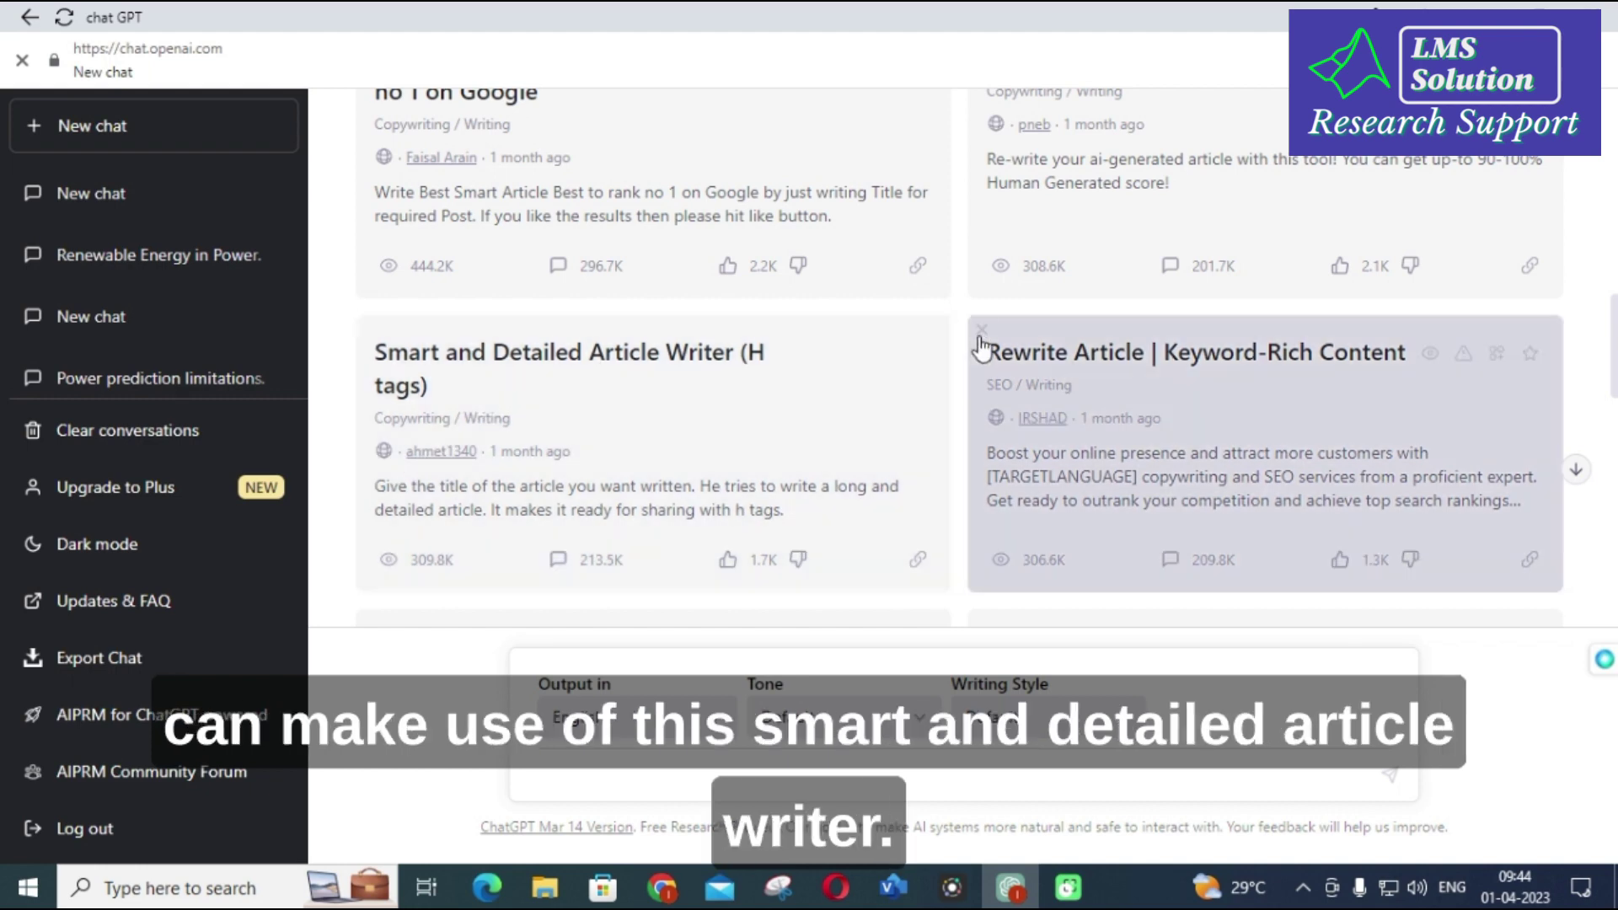
scroll(1003, 325, down, 1)
scroll(1009, 305, down, 2)
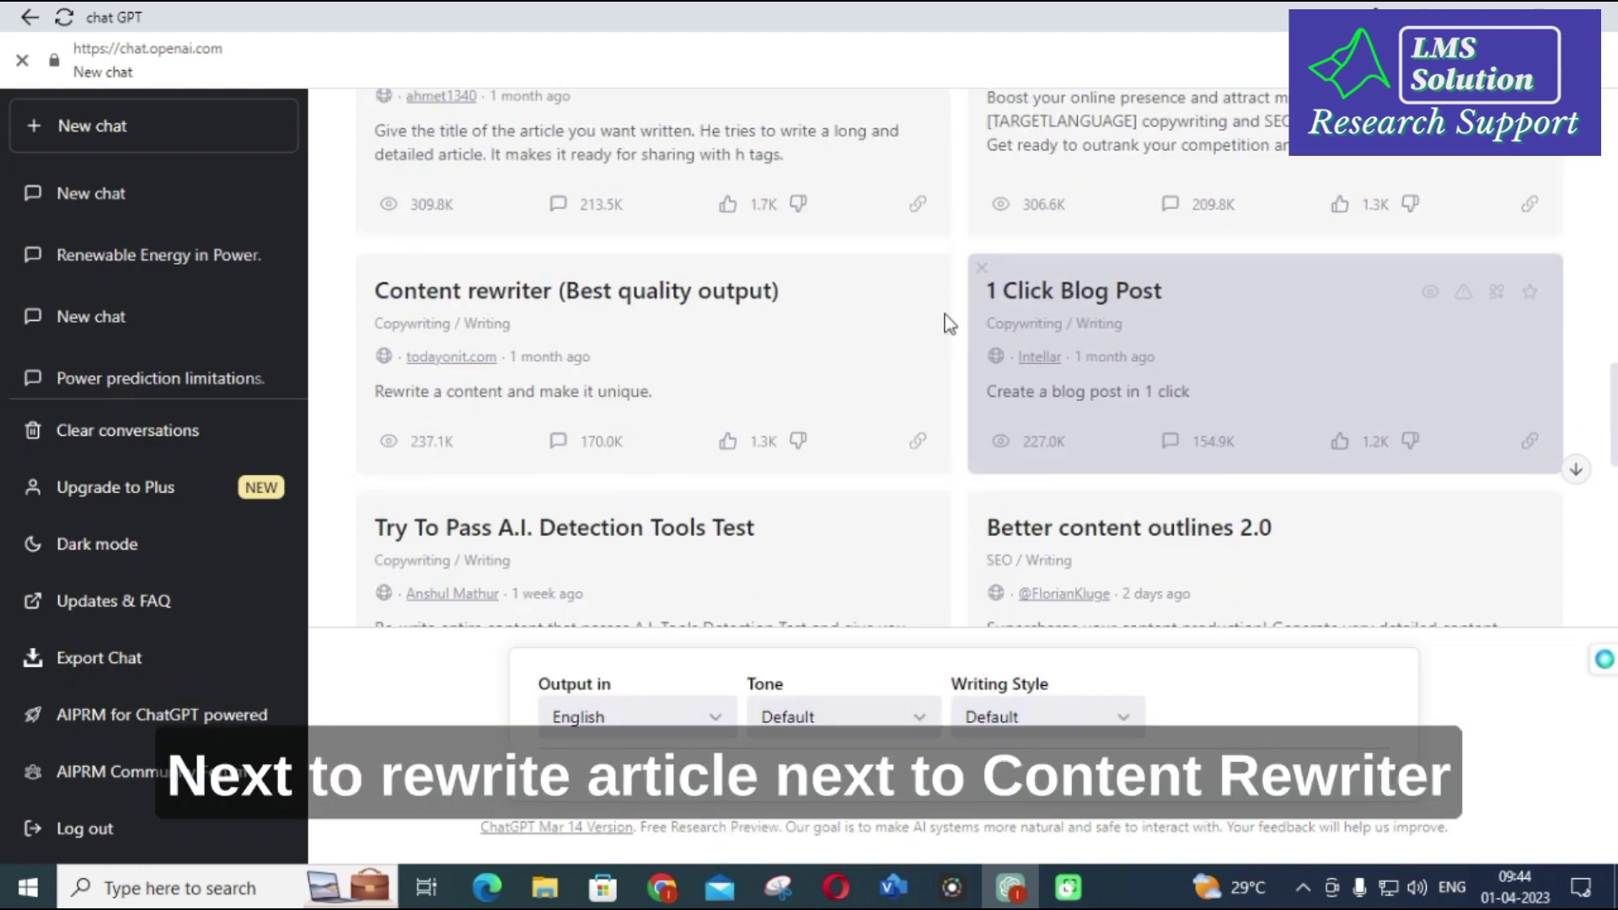
scroll(438, 377, down, 2)
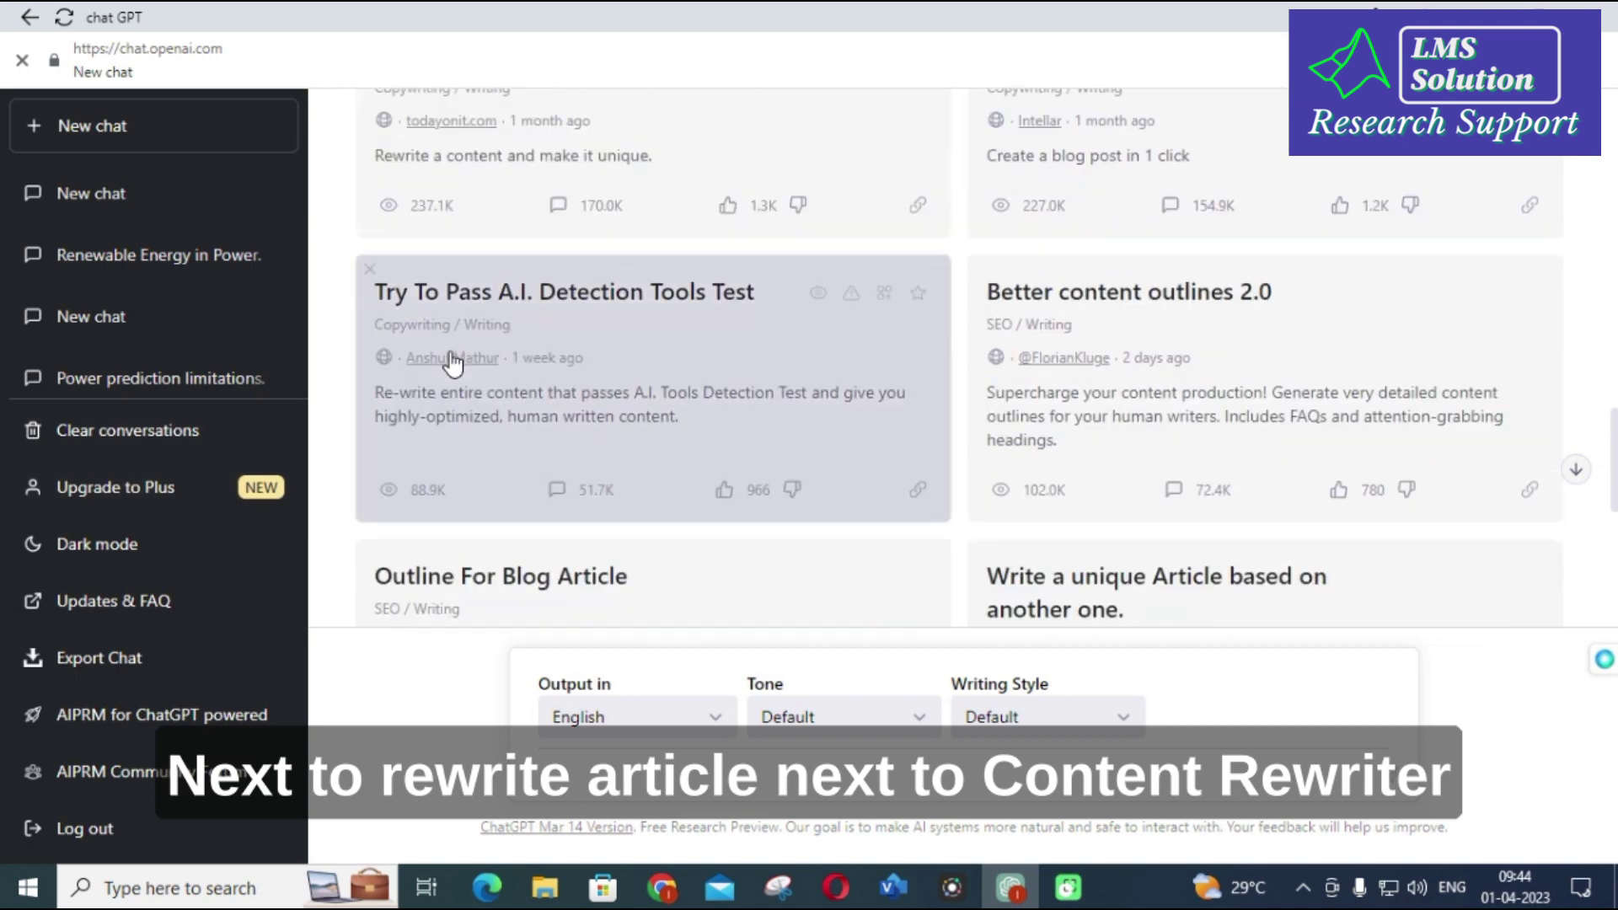
scroll(787, 358, down, 1)
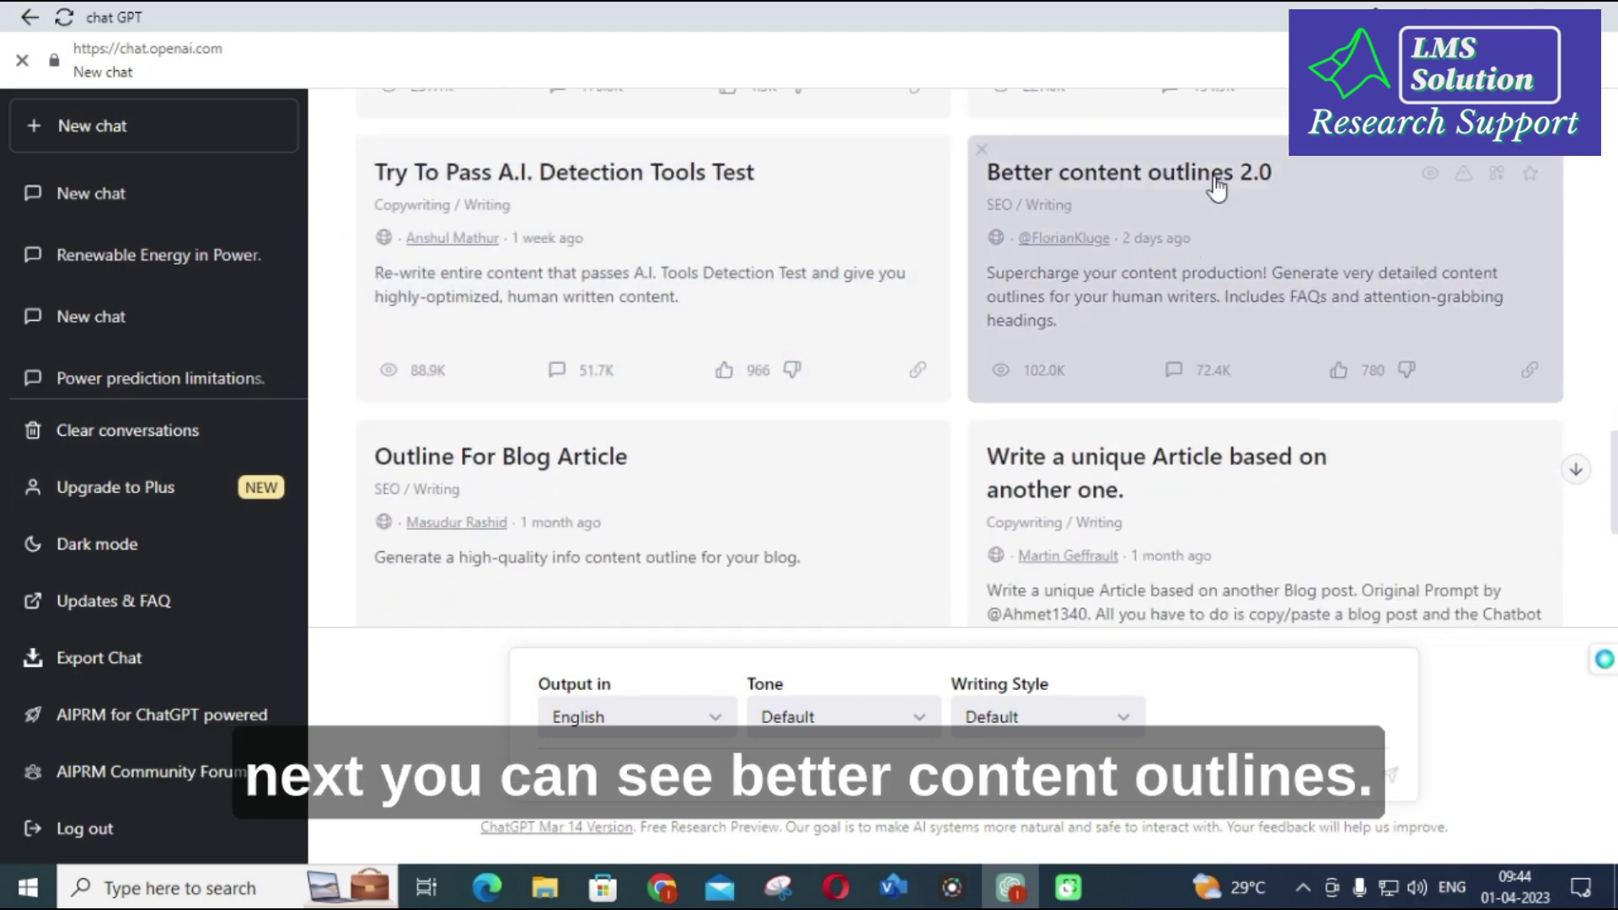
scroll(1207, 173, down, 1)
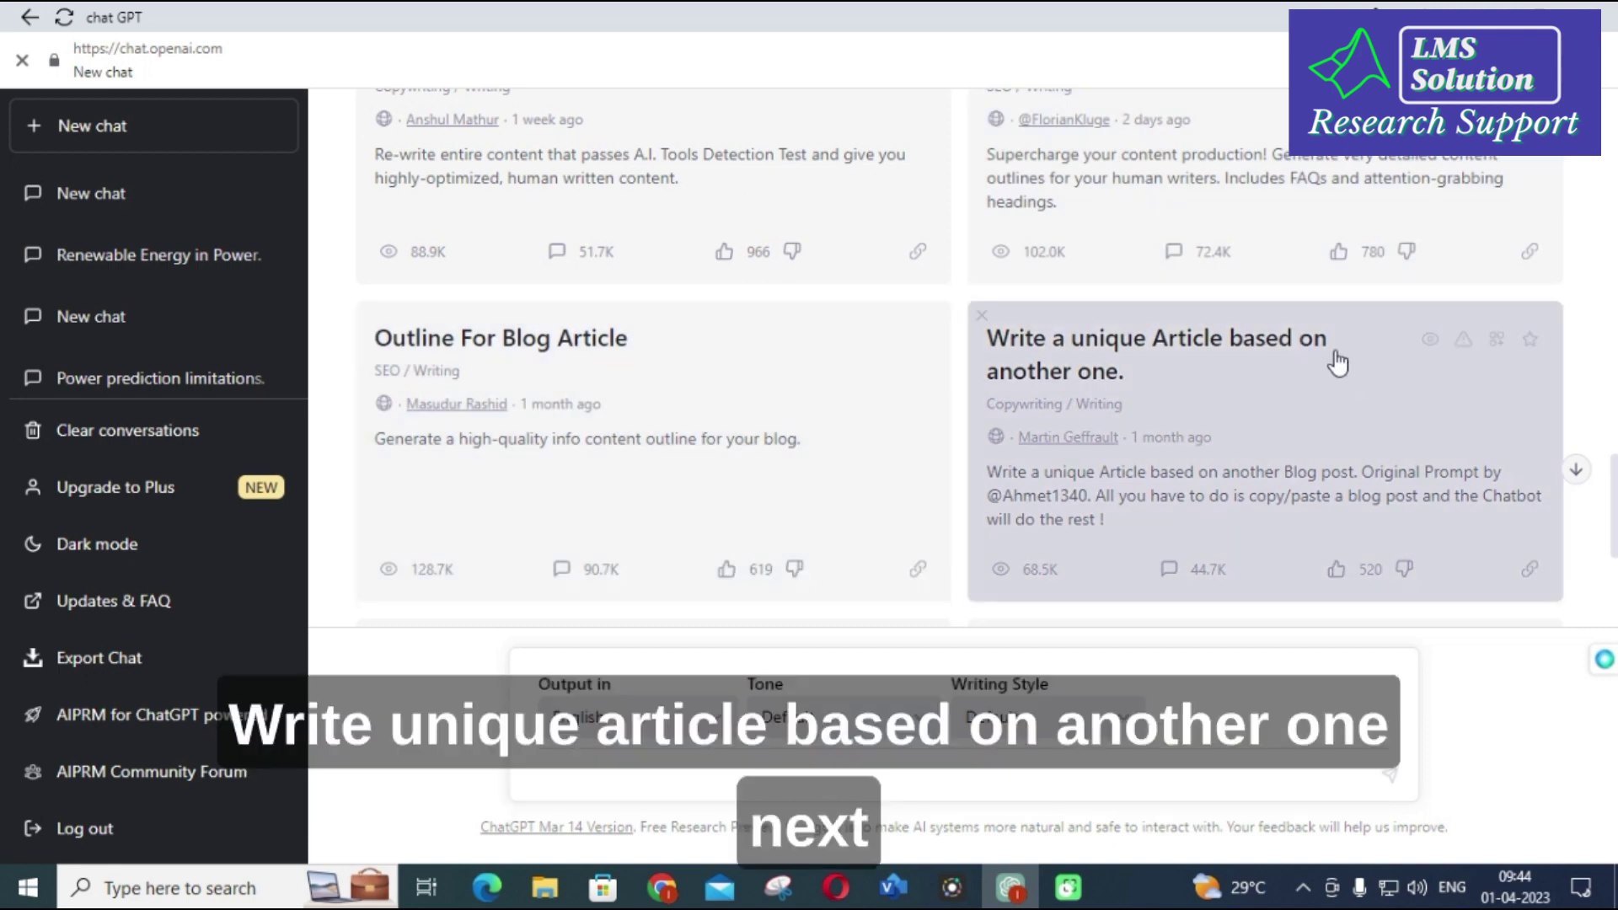
scroll(1037, 426, down, 3)
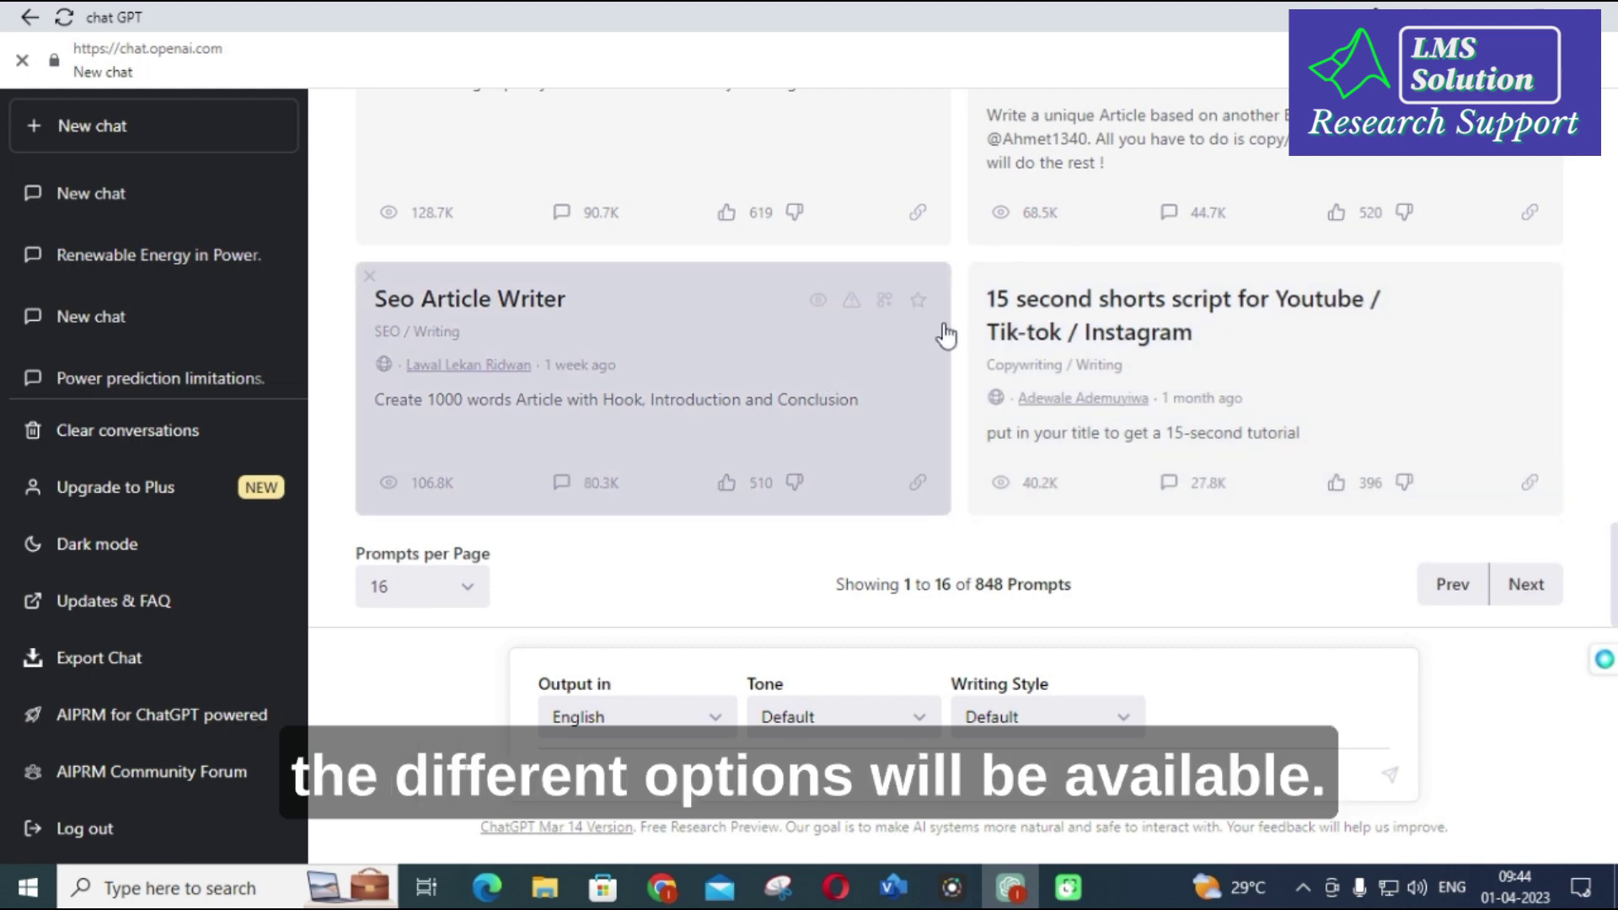
Return to the Human-like Rewriter - V1.6 prompt in the Writing results and select it
scroll(1109, 320, up, 5)
scroll(1109, 321, up, 7)
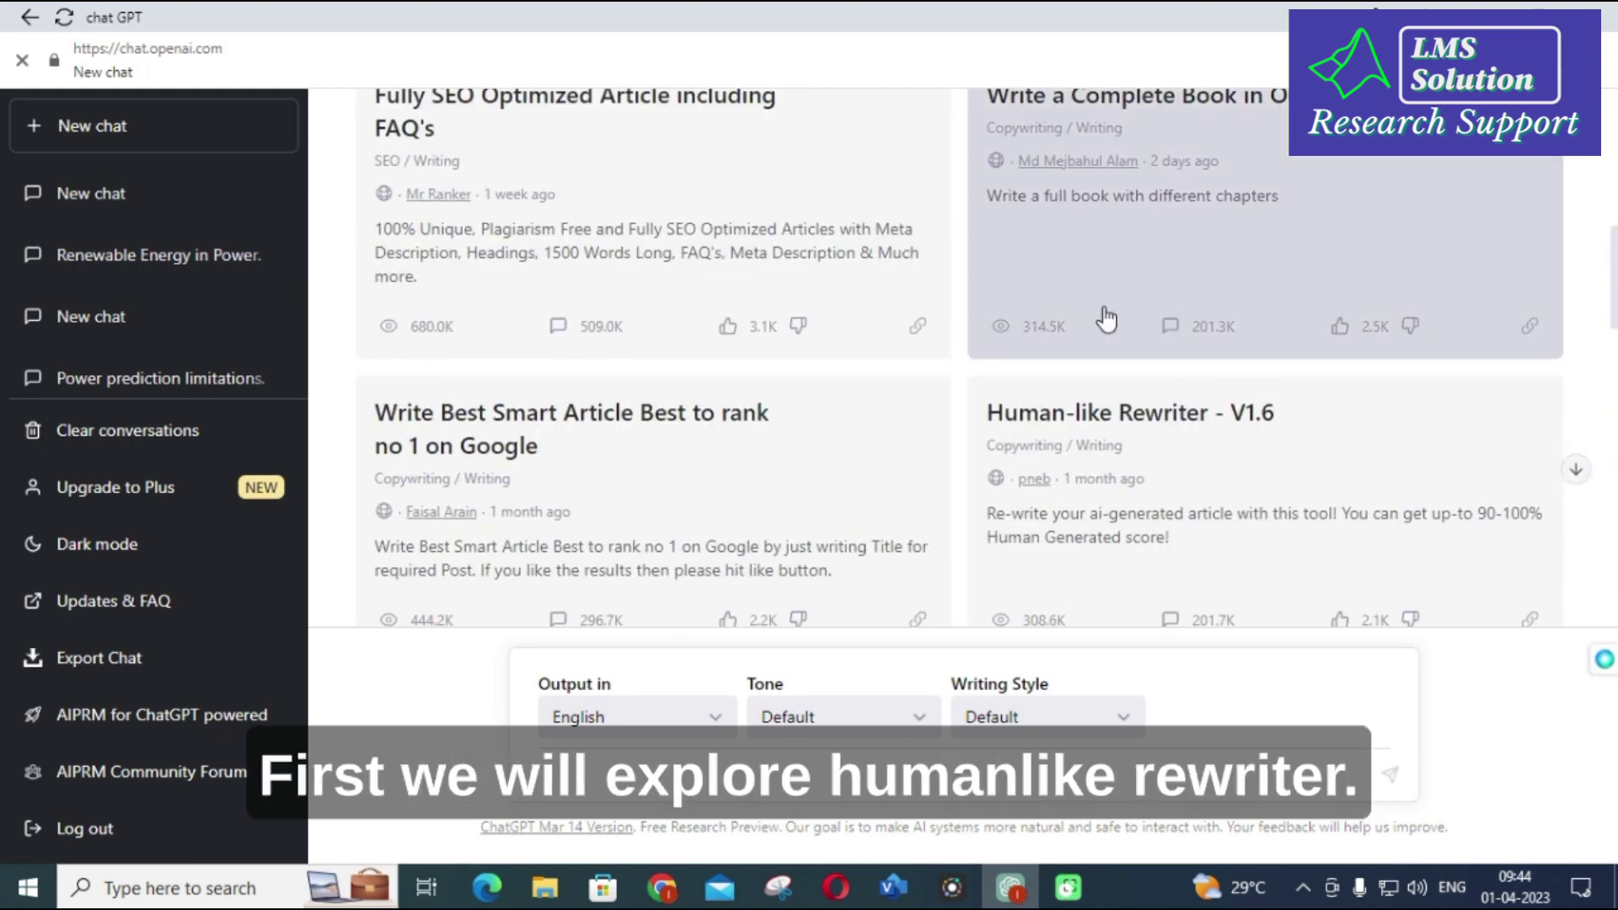
click(1023, 427)
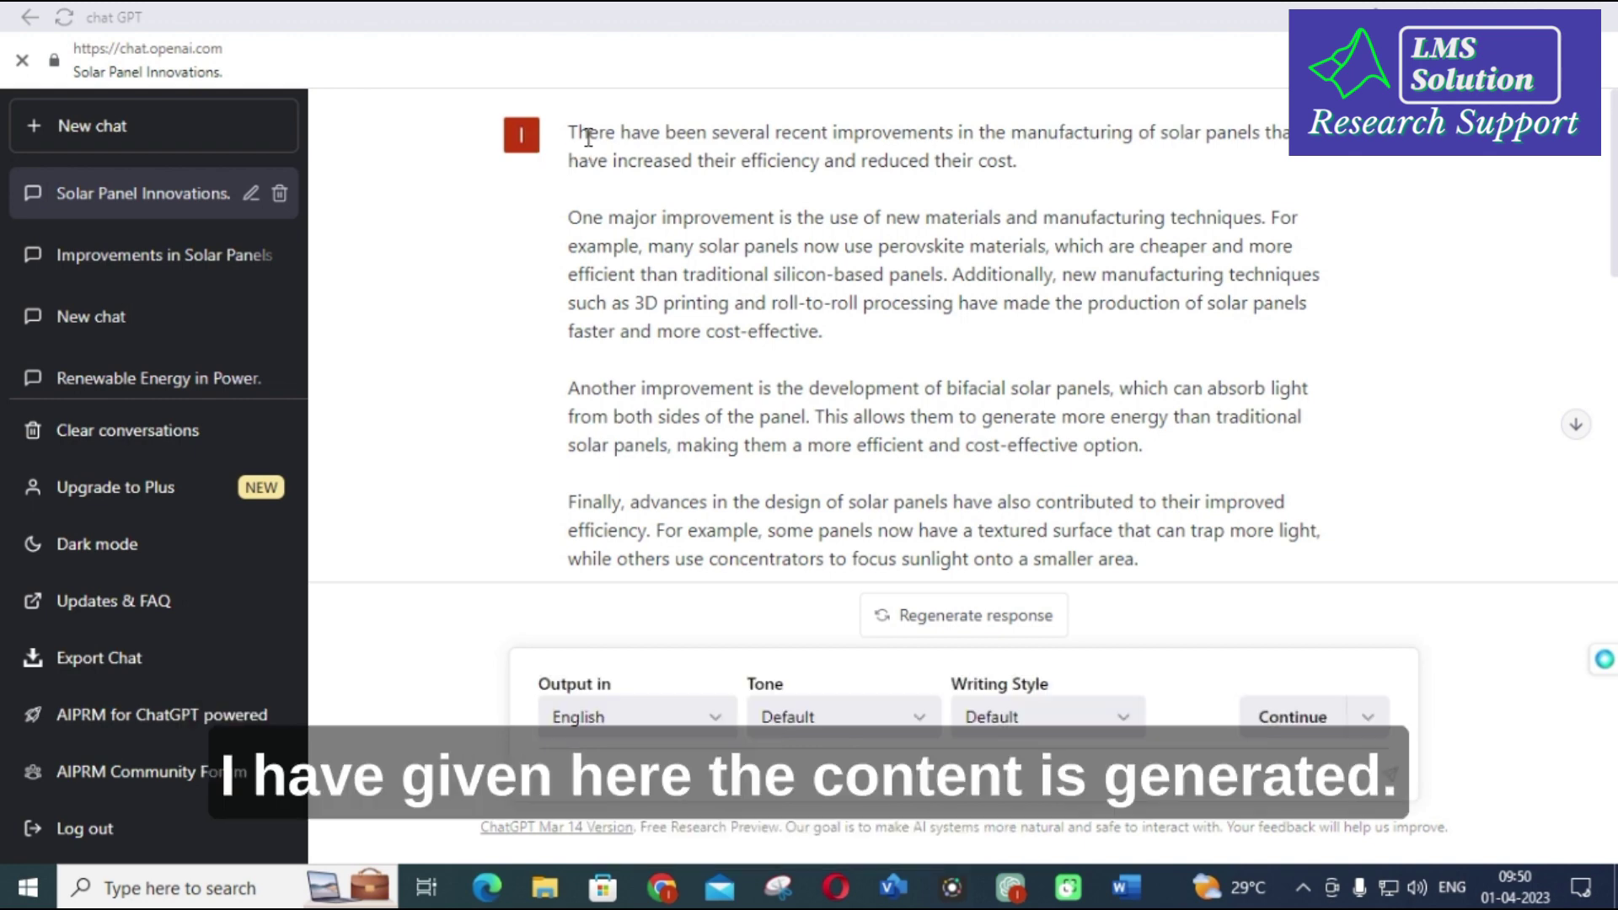
Switch to Document1 in Word and copy the entire AI-generated solar panel text
mouse_move(1120, 884)
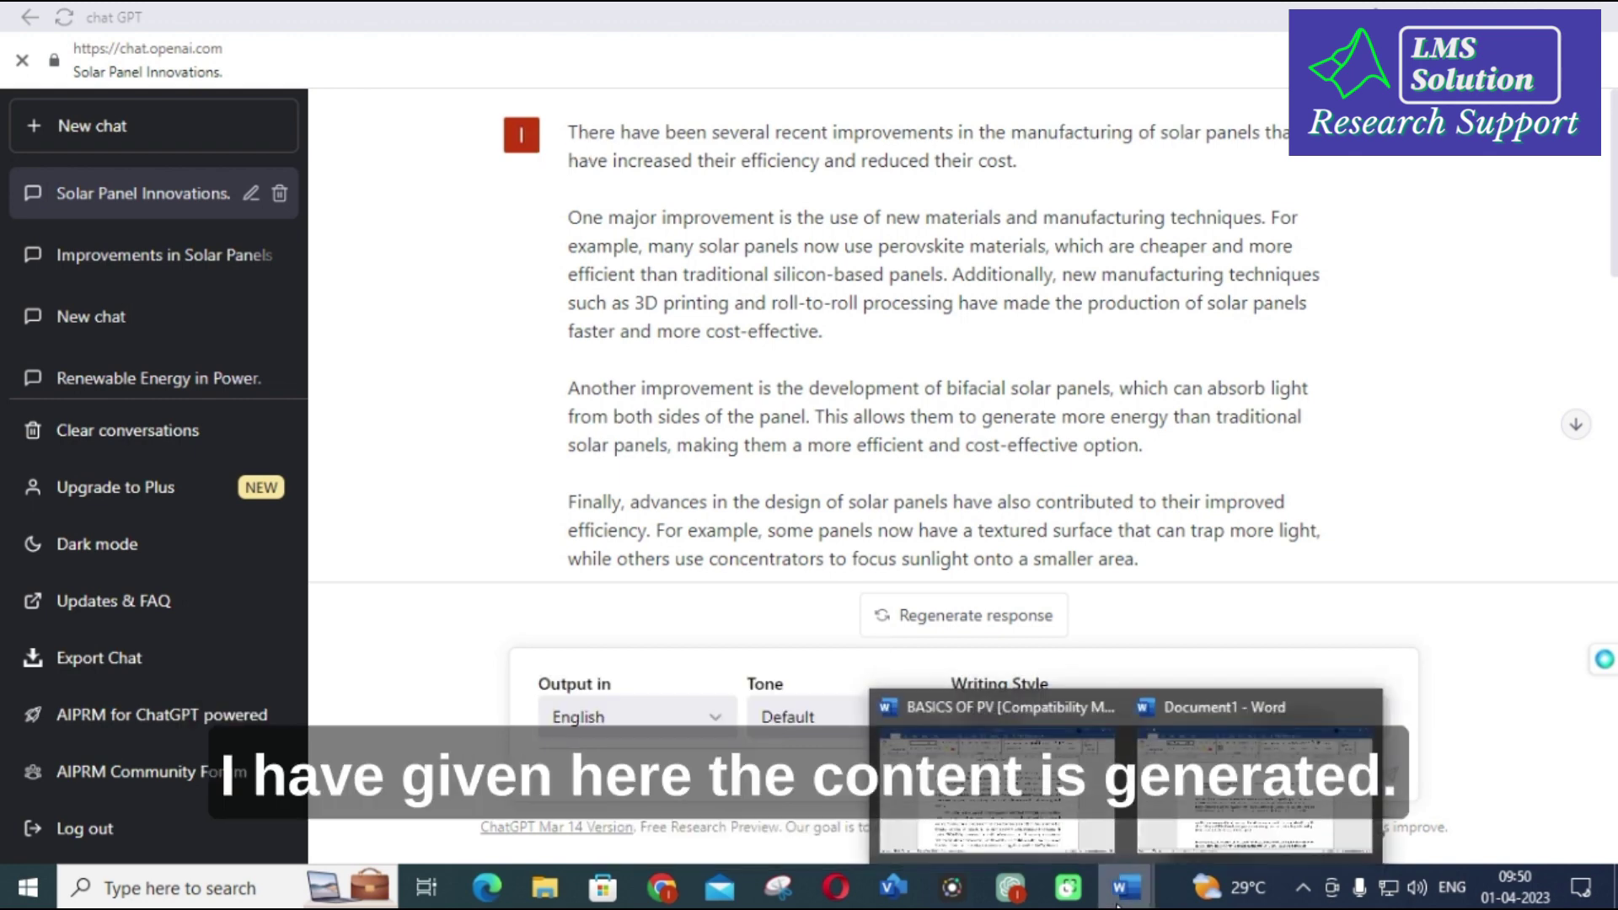
click(1287, 792)
scroll(413, 379, down, 2)
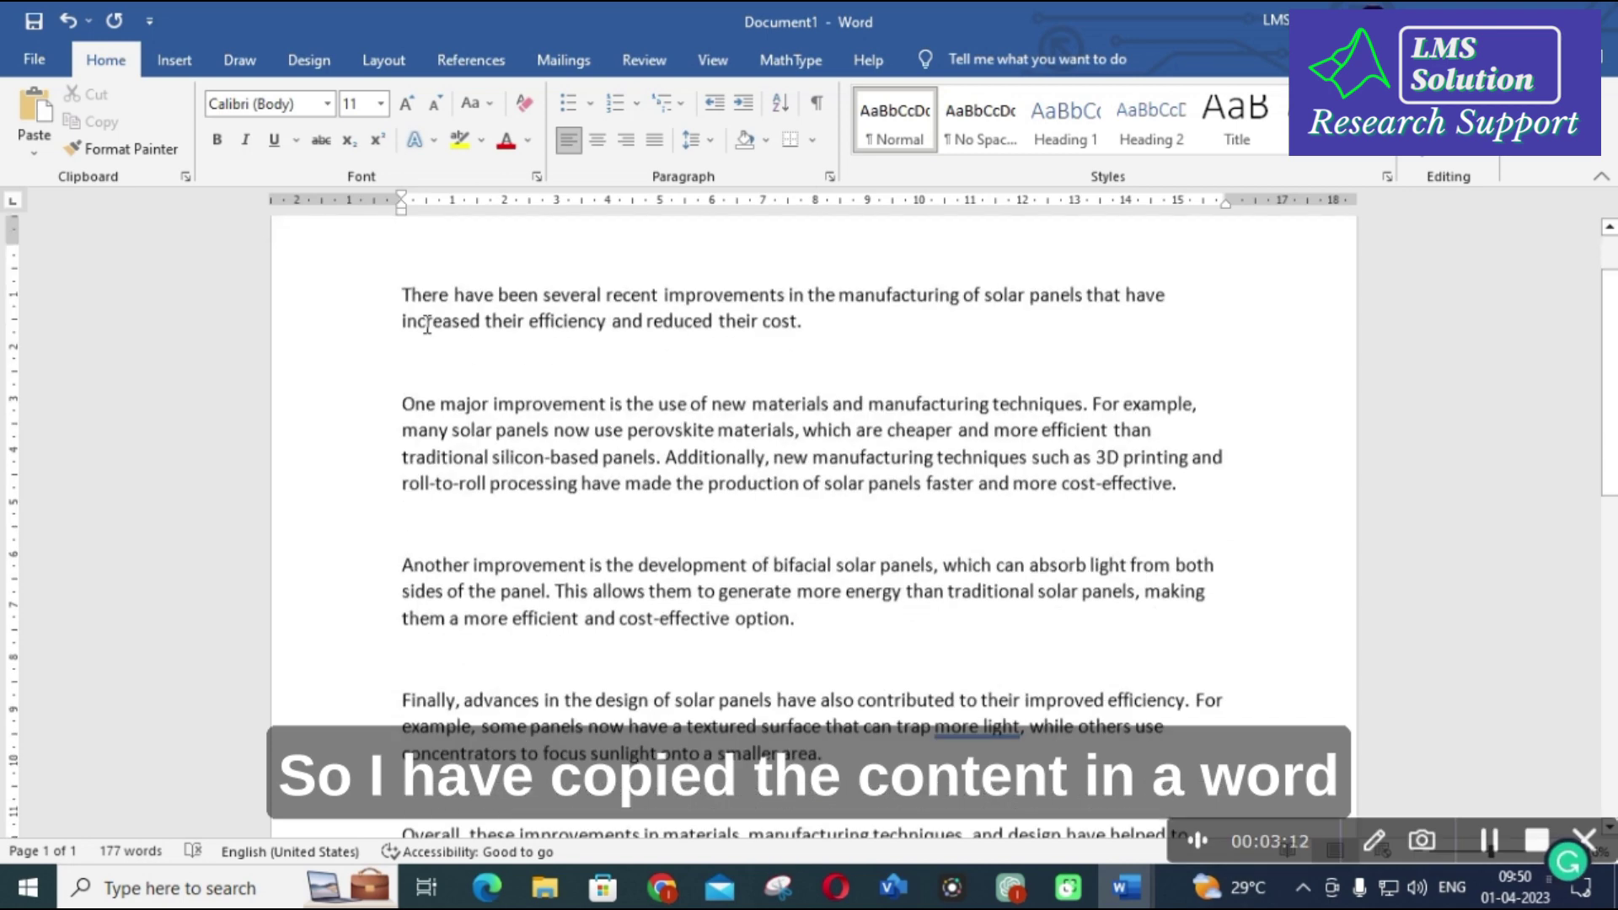
drag(402, 243, 1123, 408)
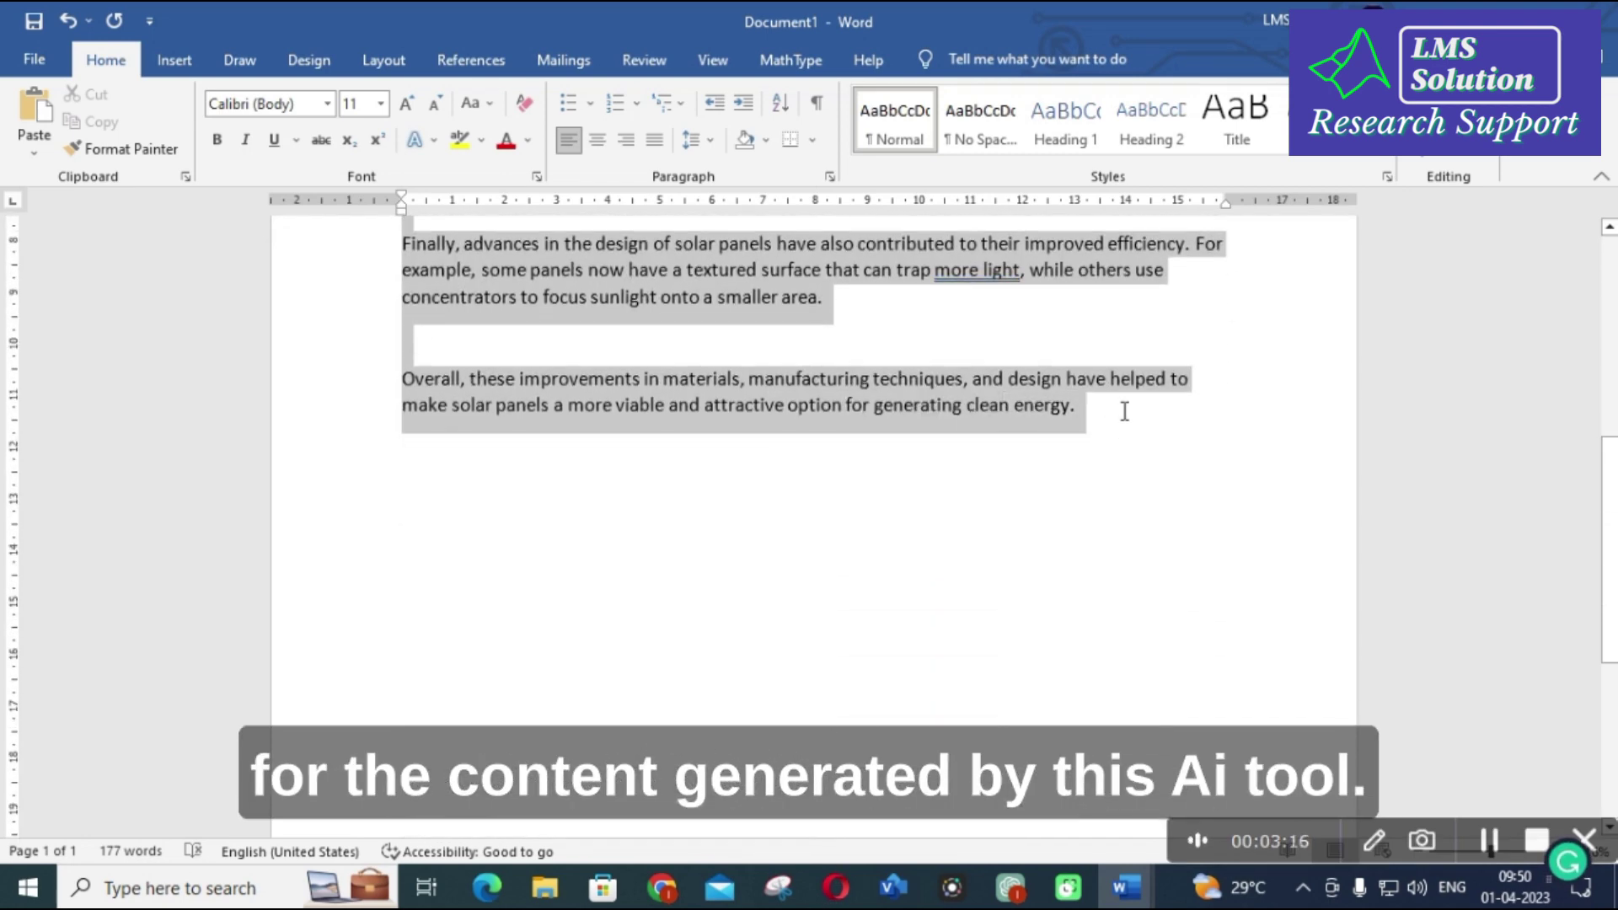
Switch to Chrome, paste the solar panel text into Writer's AI Content Detector and analyze it for human-generated content
click(662, 888)
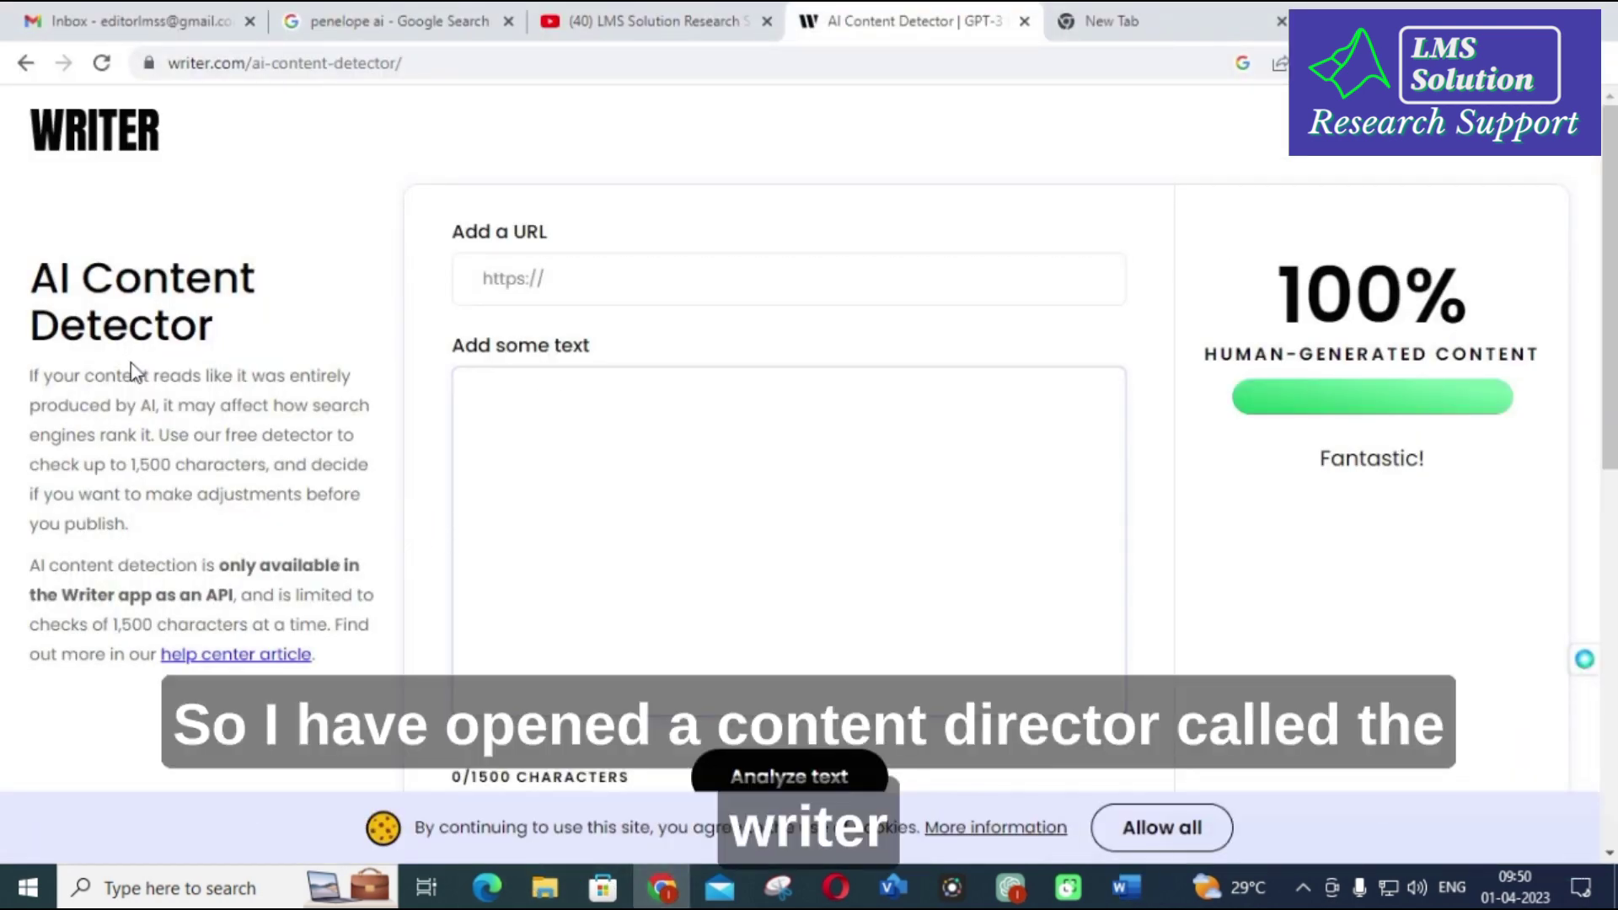
key(ctrl+v)
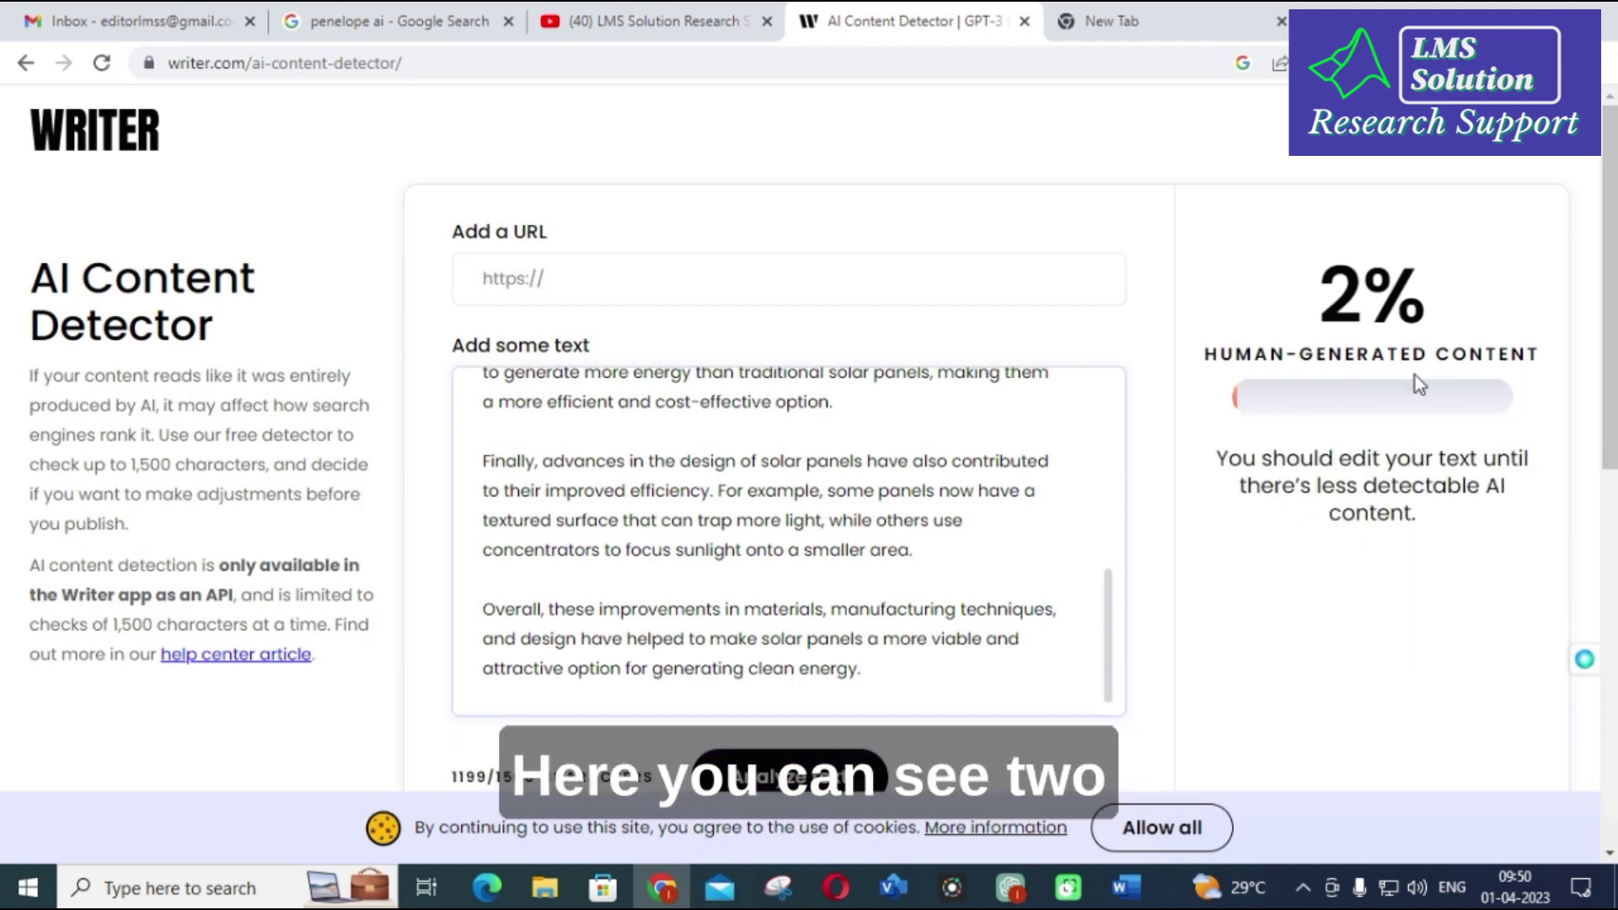
scroll(1412, 371, down, 1)
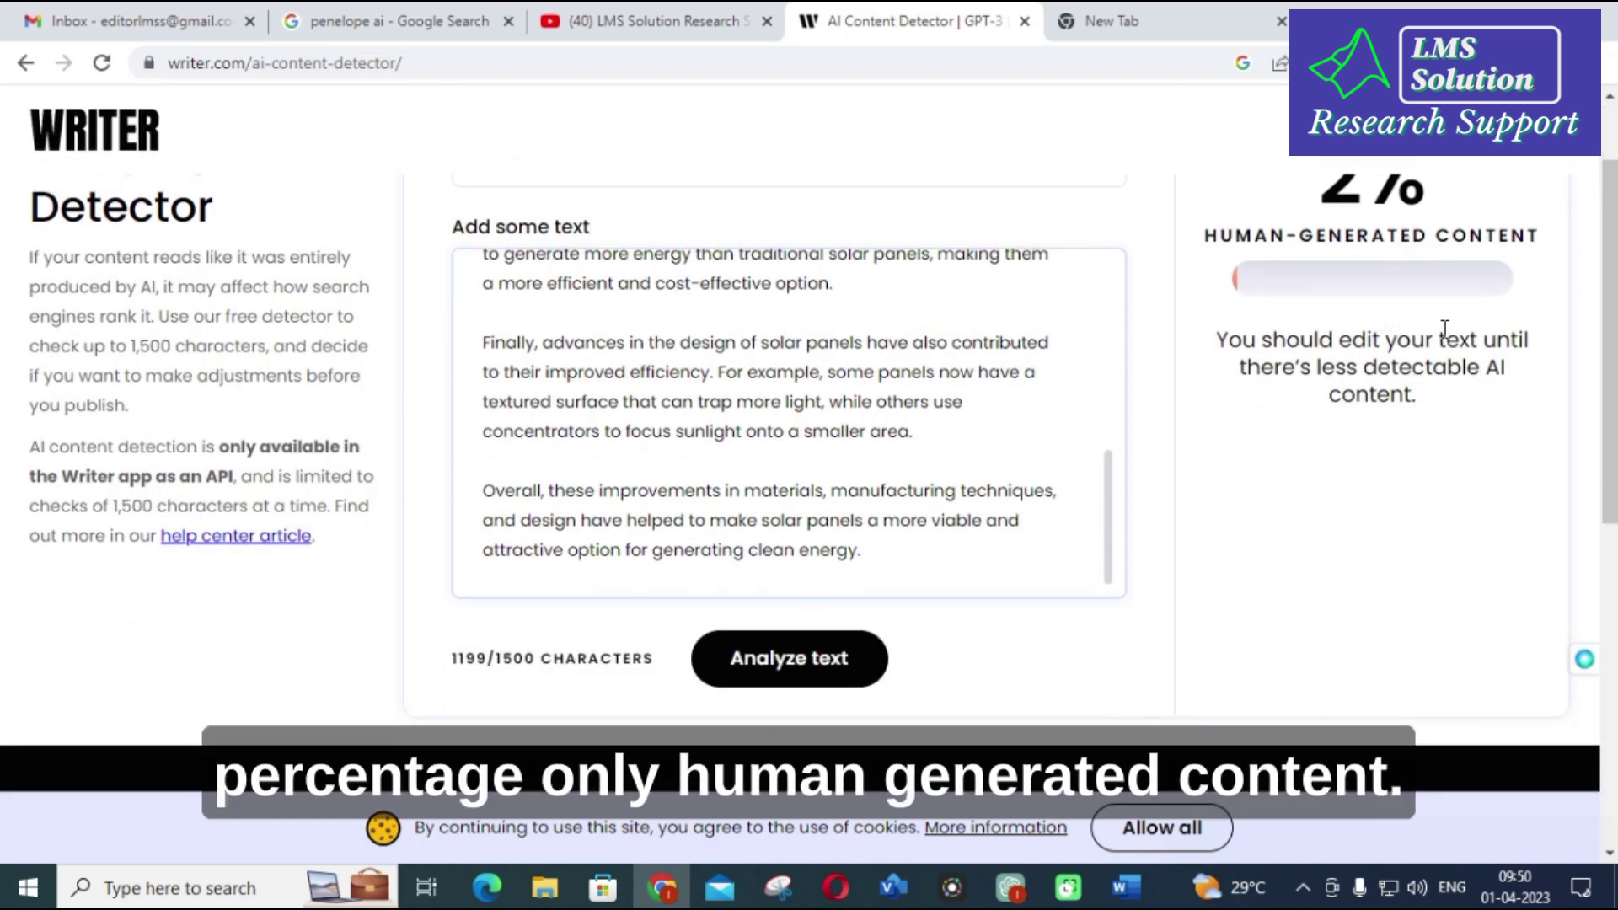
scroll(1445, 327, up, 1)
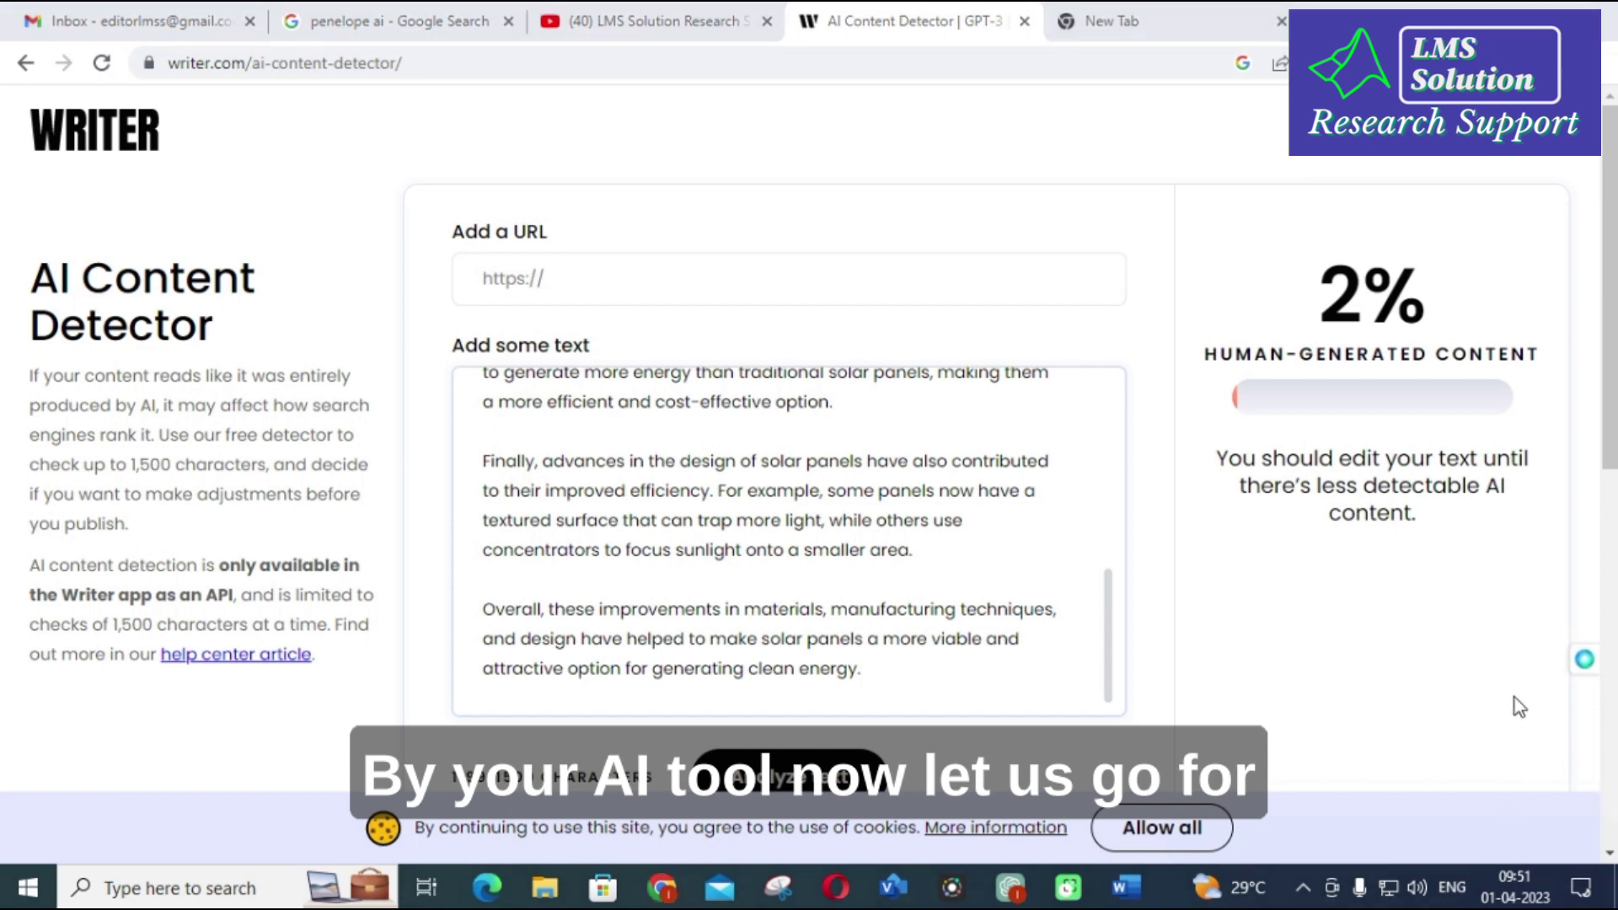
Switch back to ChatGPT, start a new chat and select the Human-like Rewriter - V1.6 prompt
click(1018, 889)
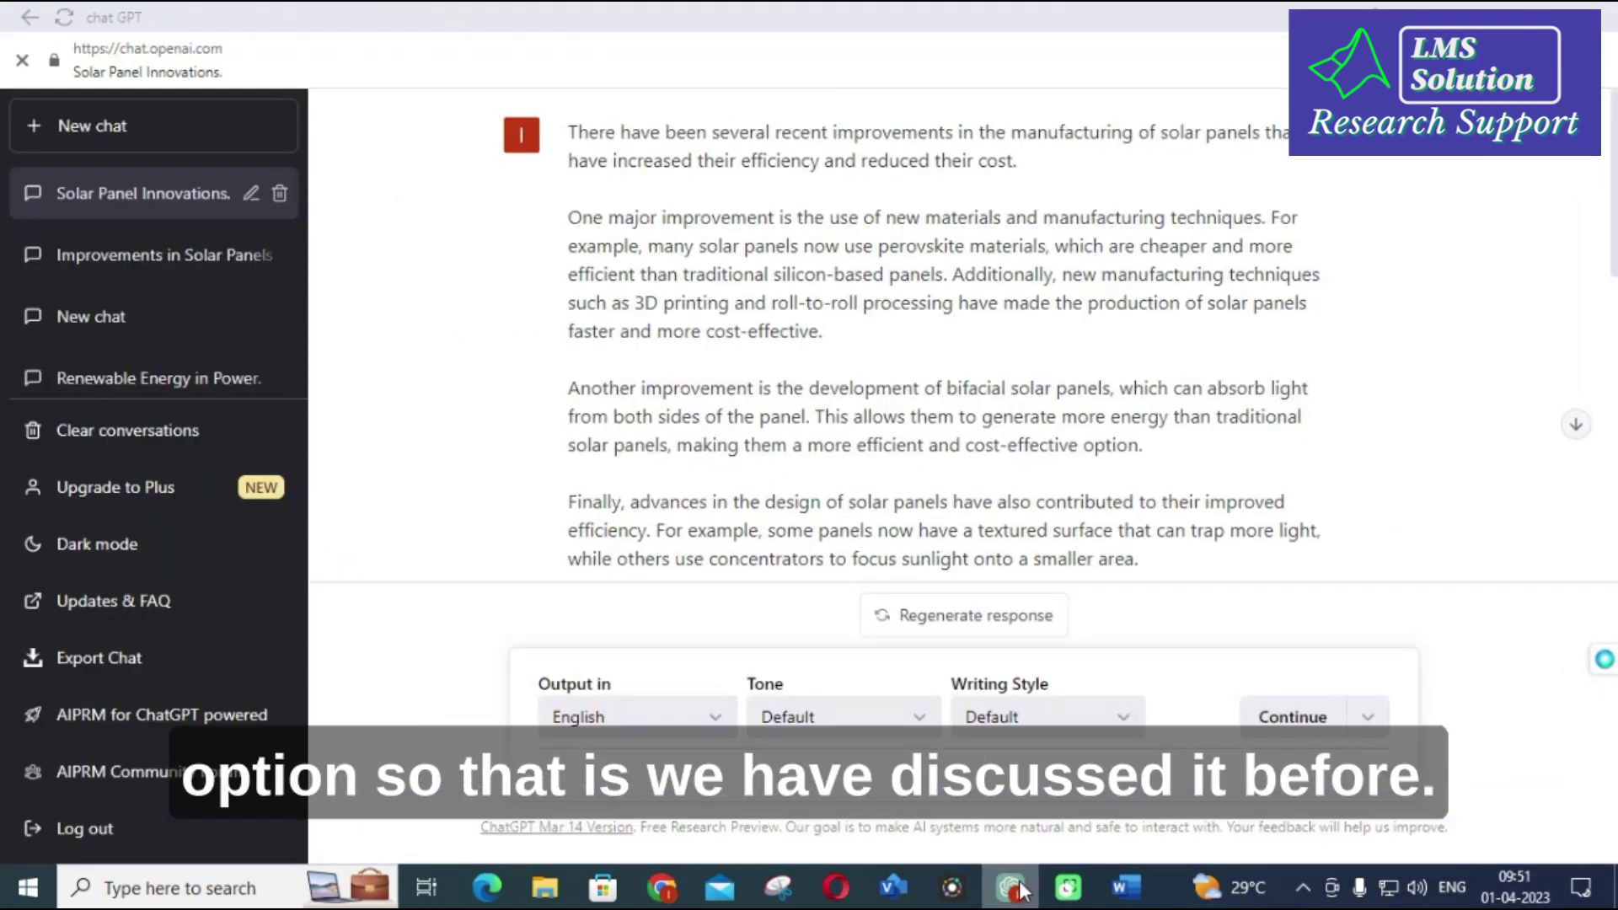
click(89, 135)
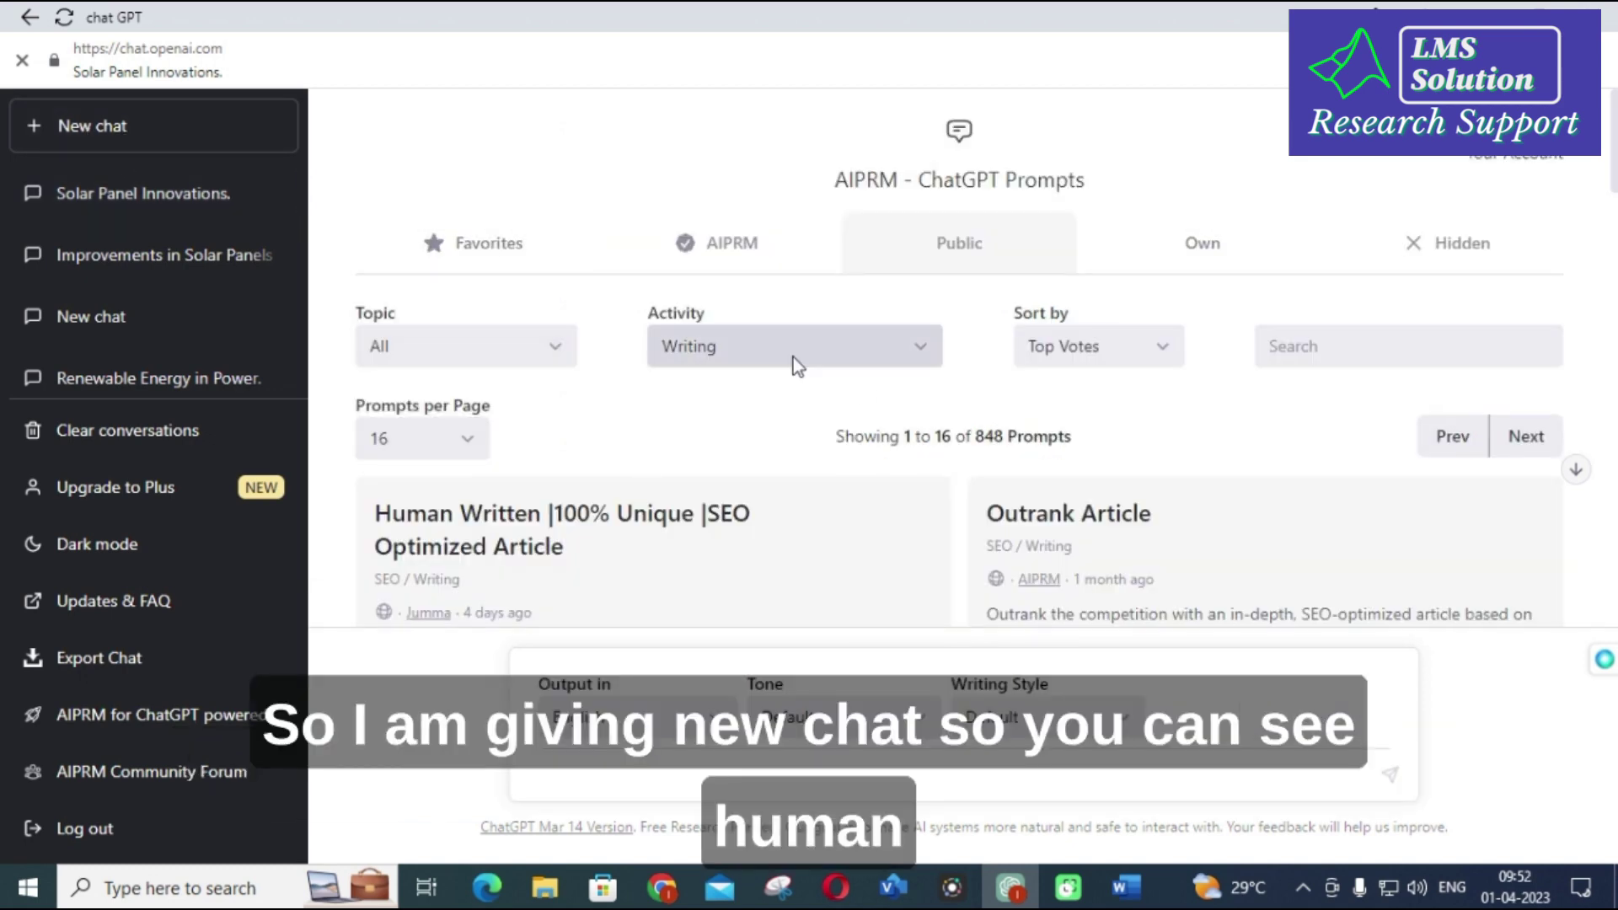
scroll(1051, 438, down, 5)
scroll(1054, 413, down, 3)
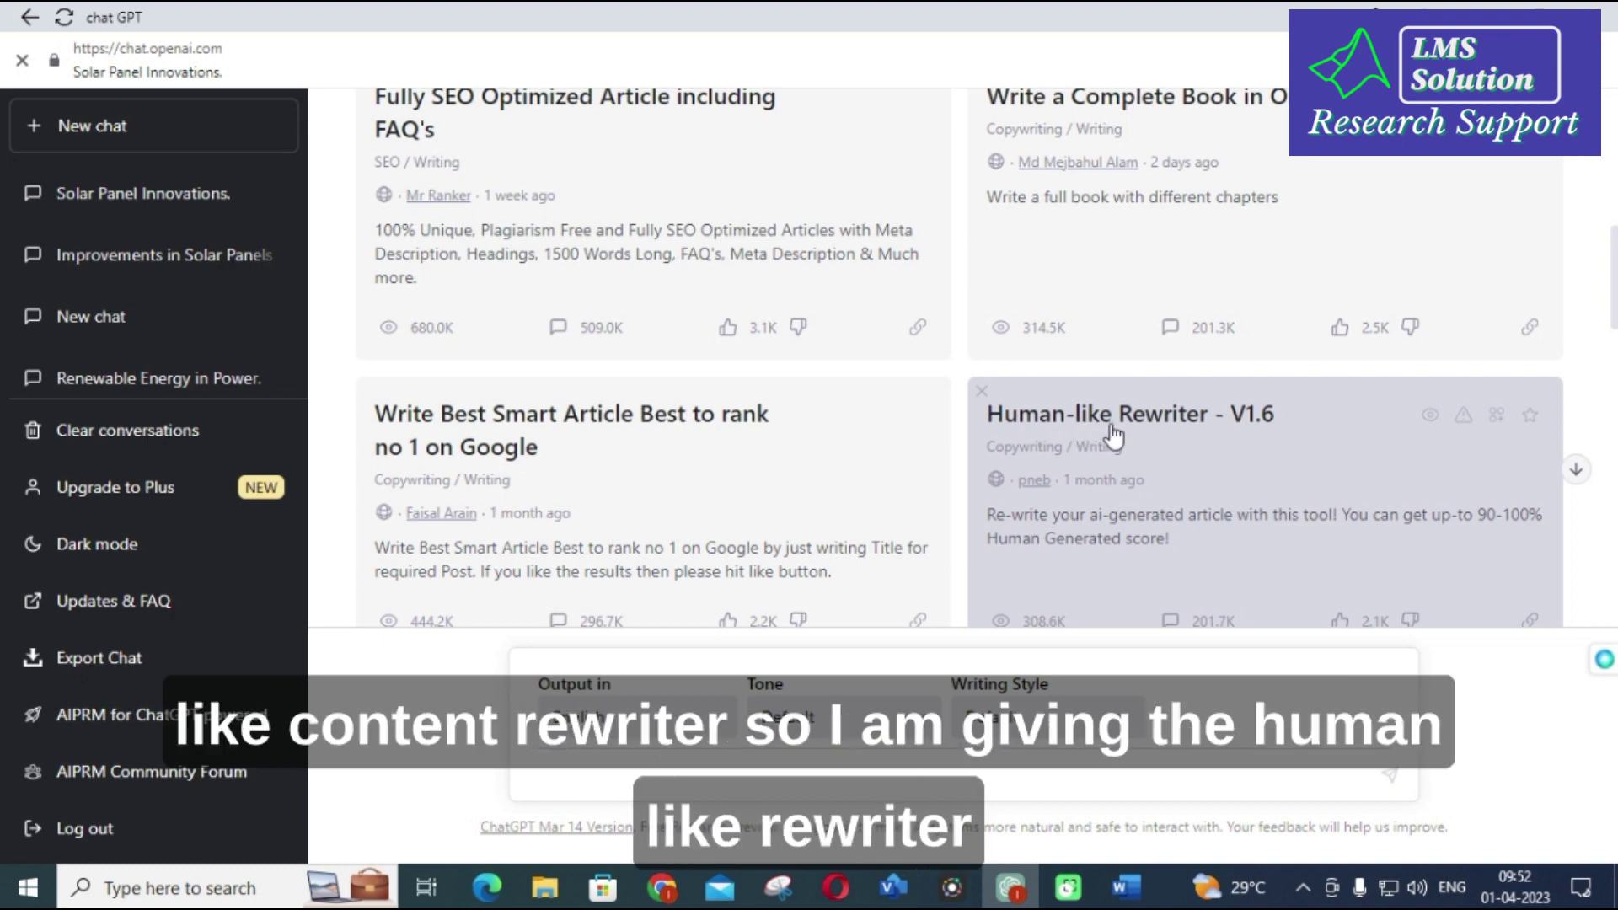
click(1106, 424)
scroll(766, 517, down, 2)
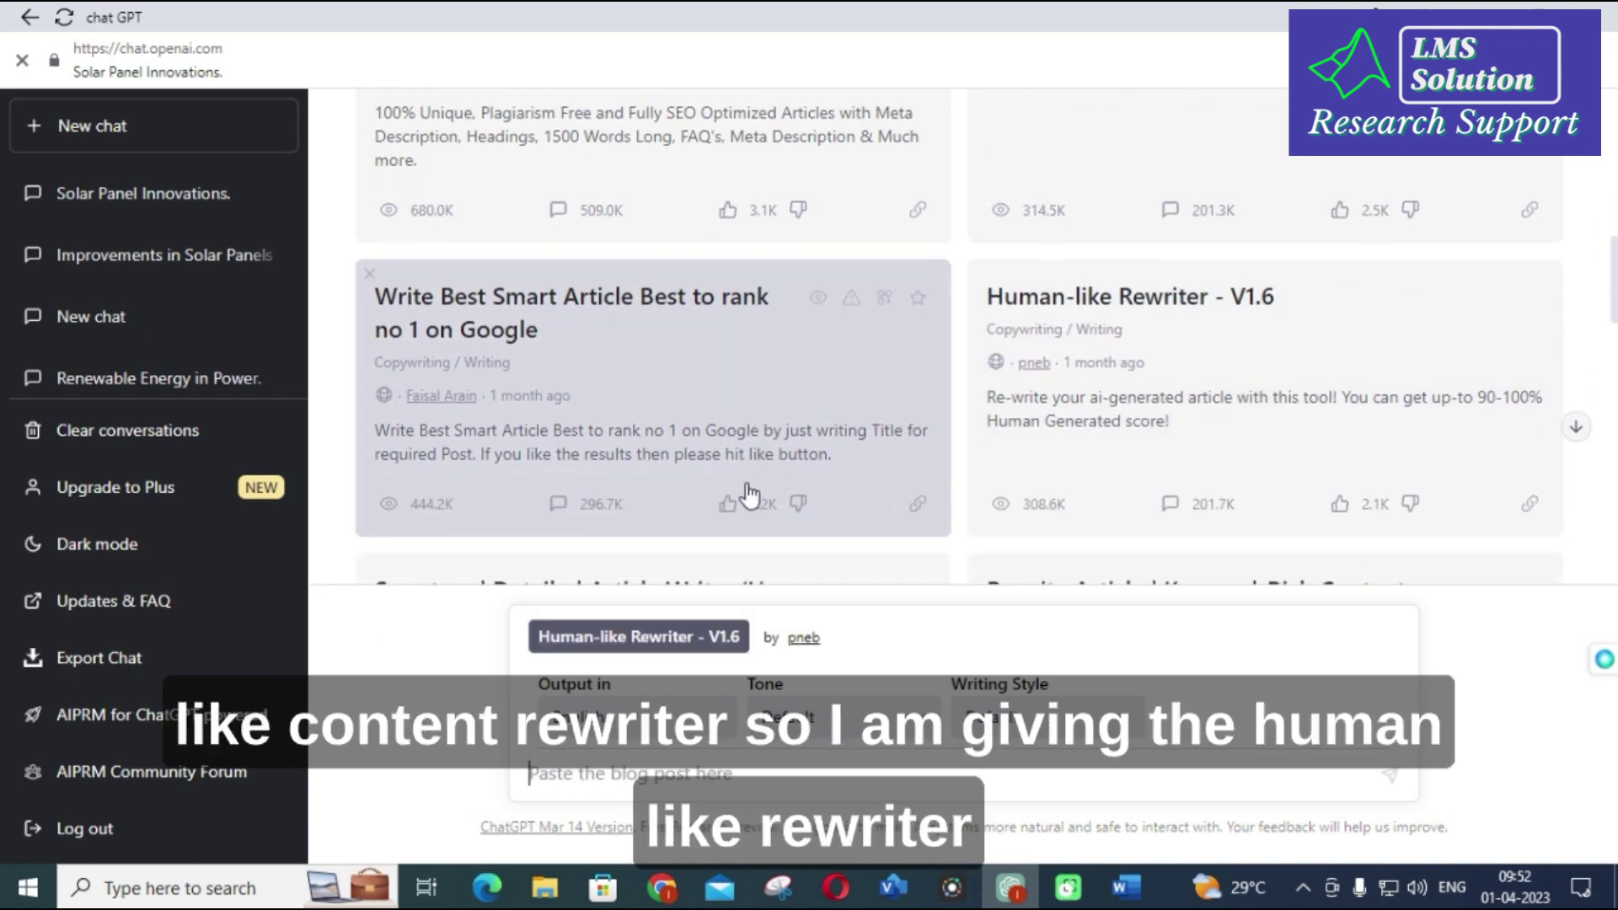
scroll(406, 580, down, 3)
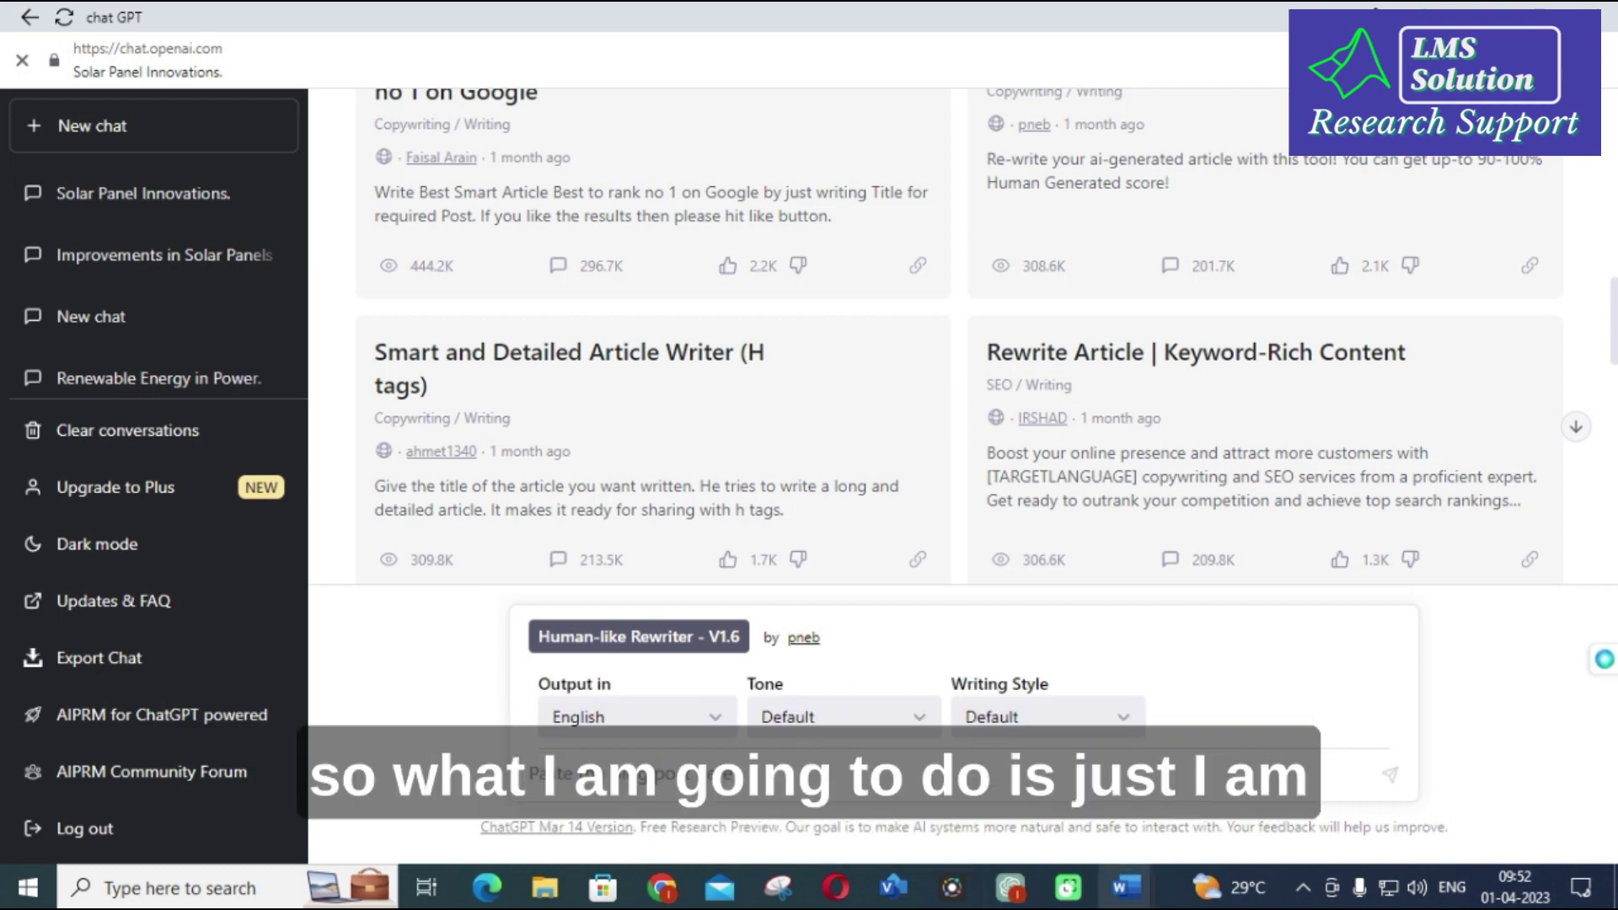
Return to Document1 in Word and copy the whole solar panel text again, from its first to its last paragraph
mouse_move(1117, 900)
click(1256, 830)
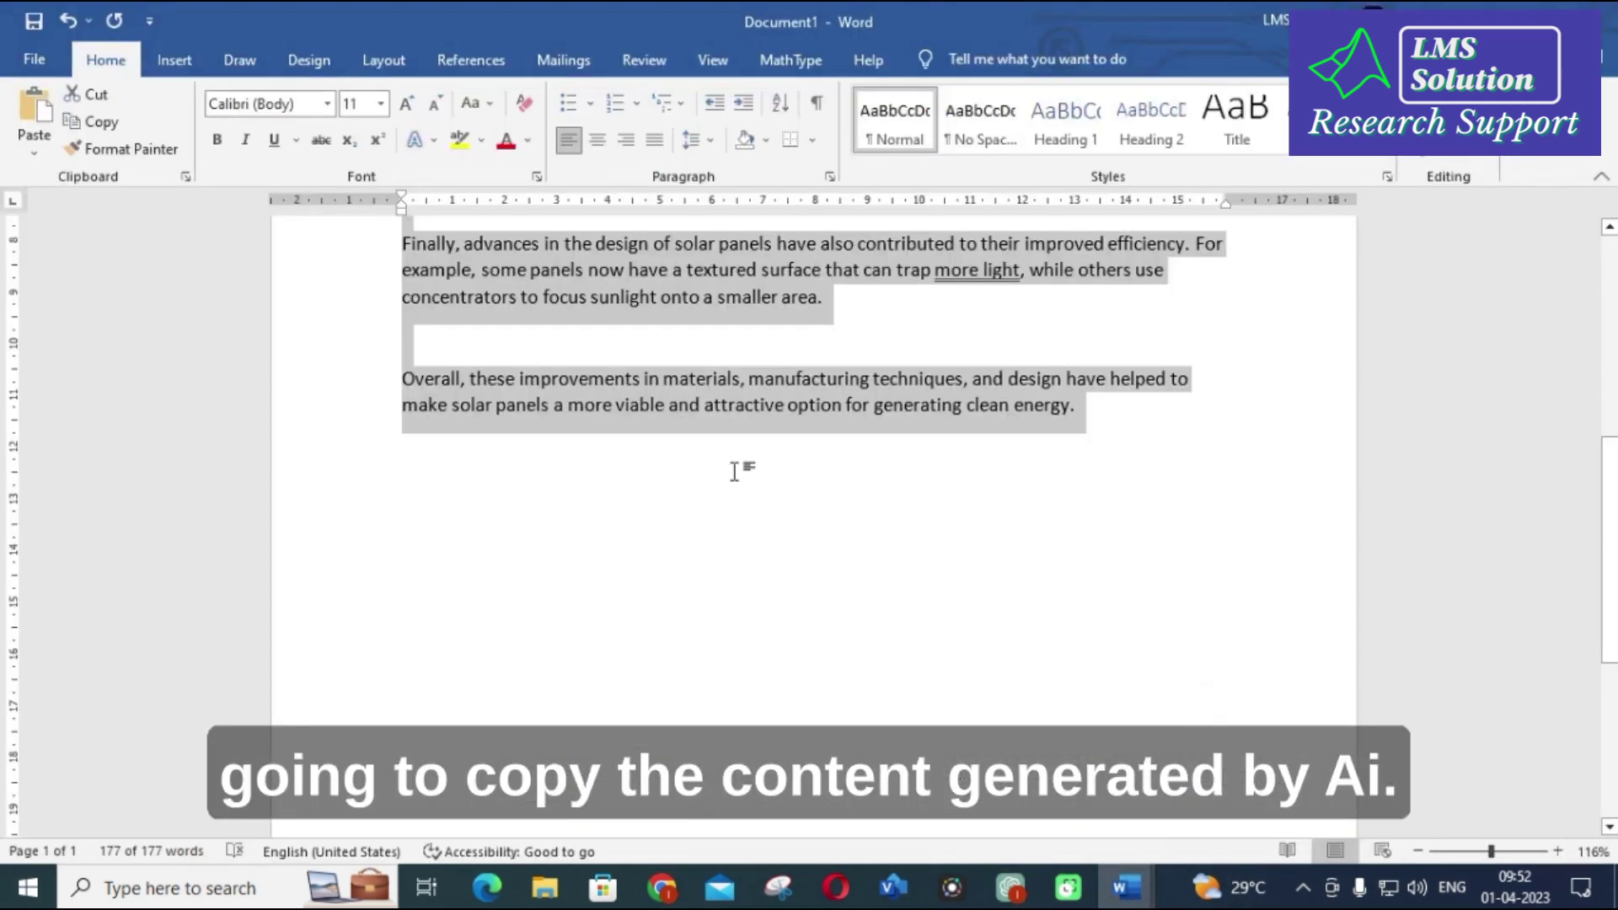
scroll(529, 477, up, 6)
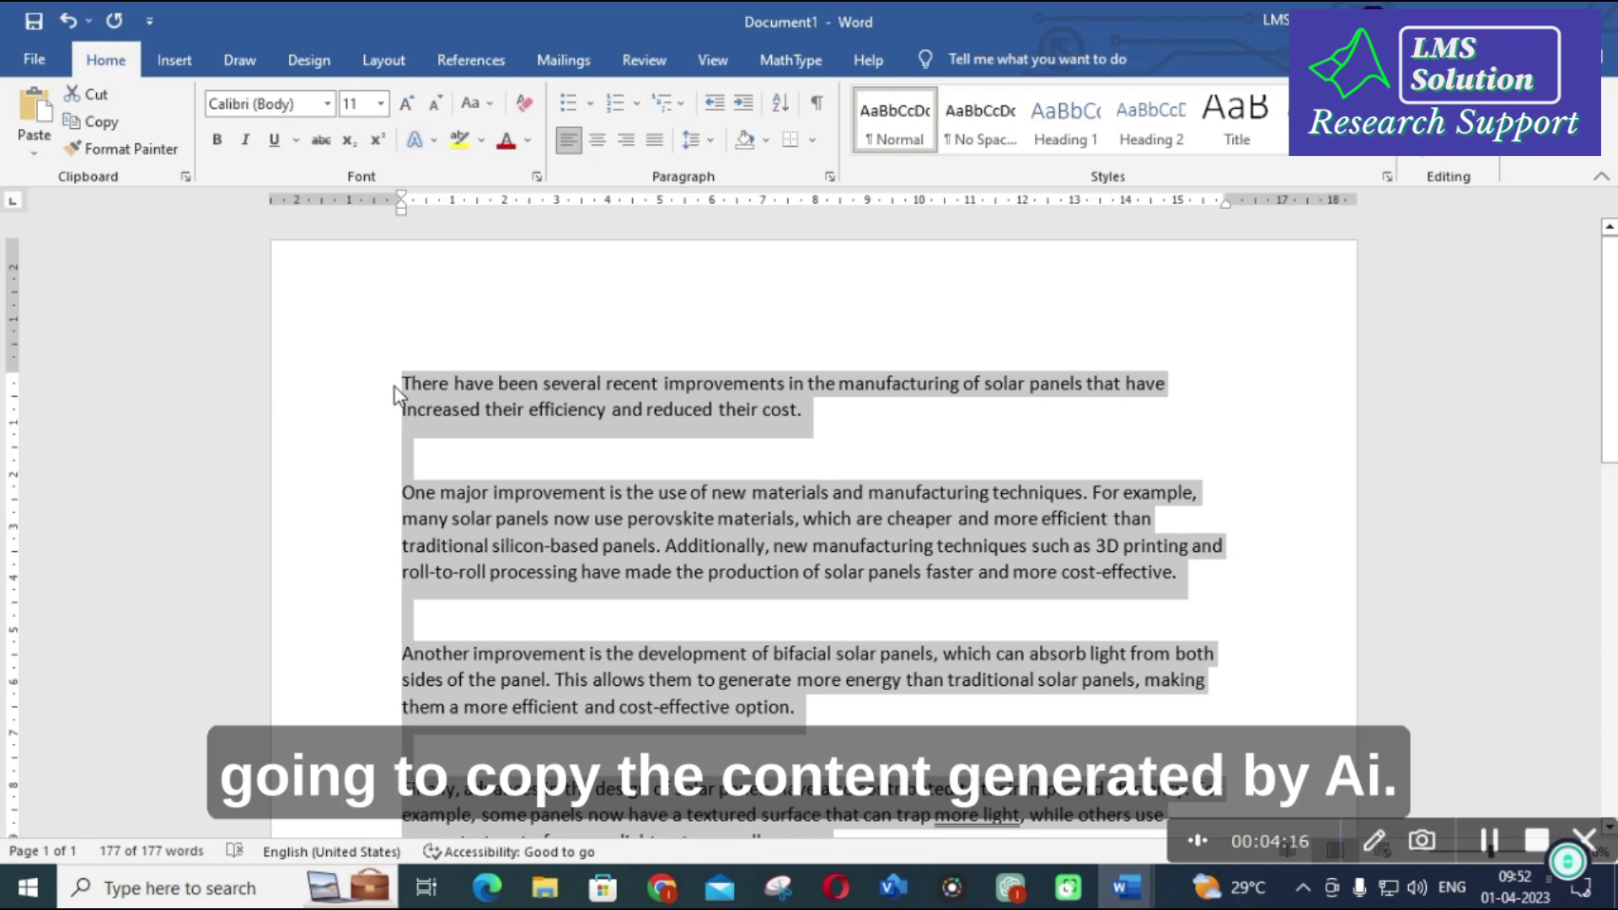
click(399, 384)
drag(400, 384, 1135, 434)
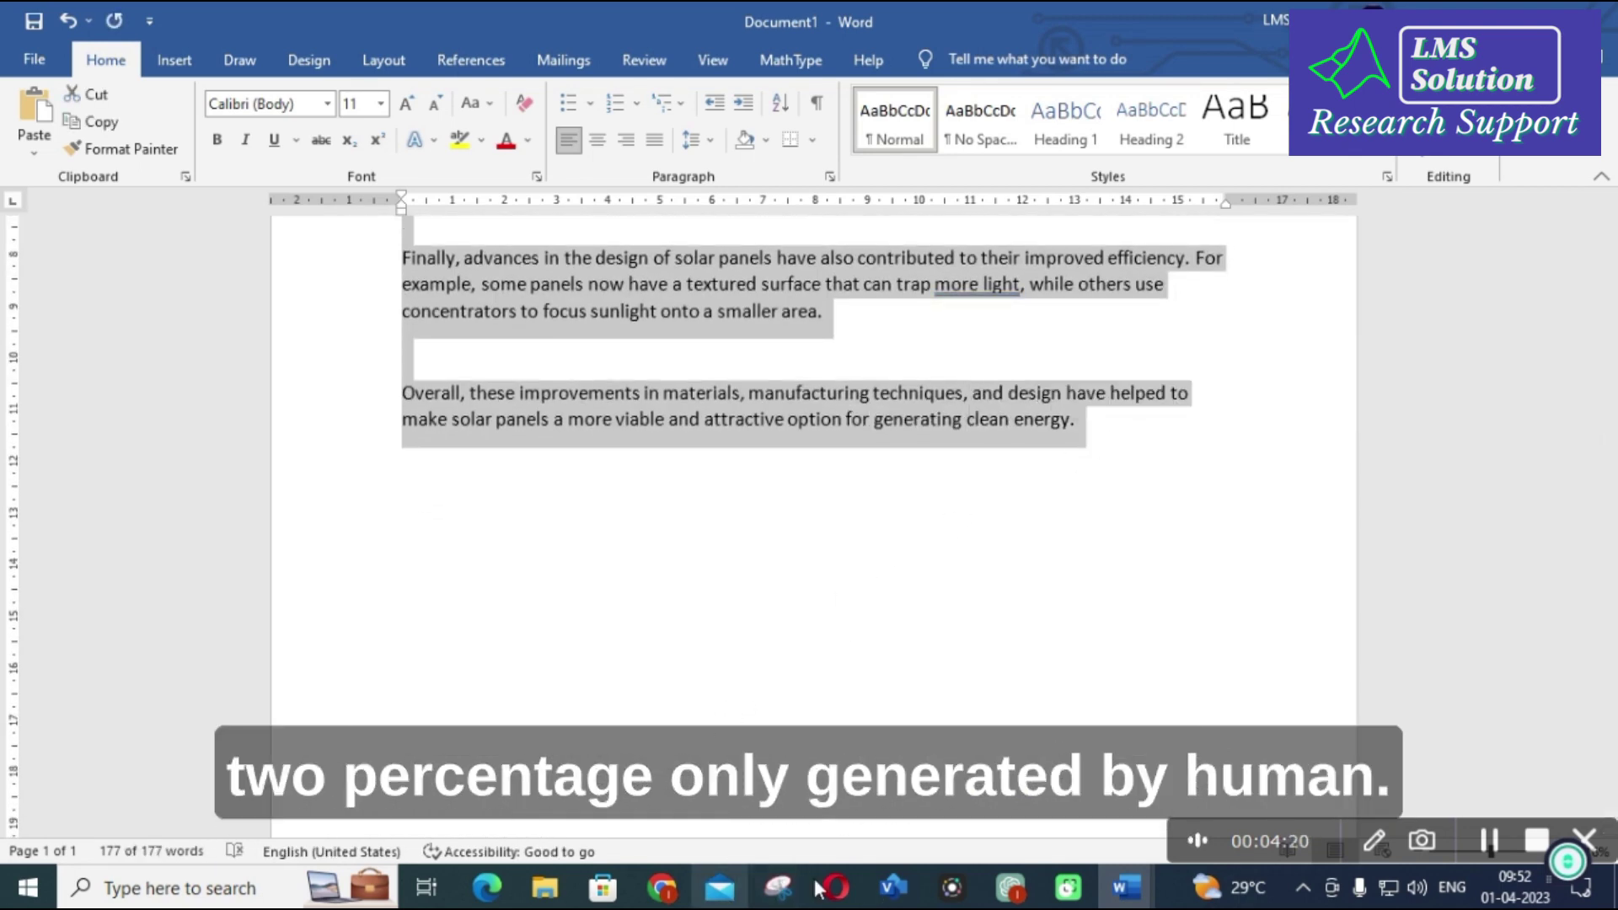
Switch to ChatGPT, paste the solar panel text into the Human-like Rewriter prompt and submit it for rewriting
click(1011, 888)
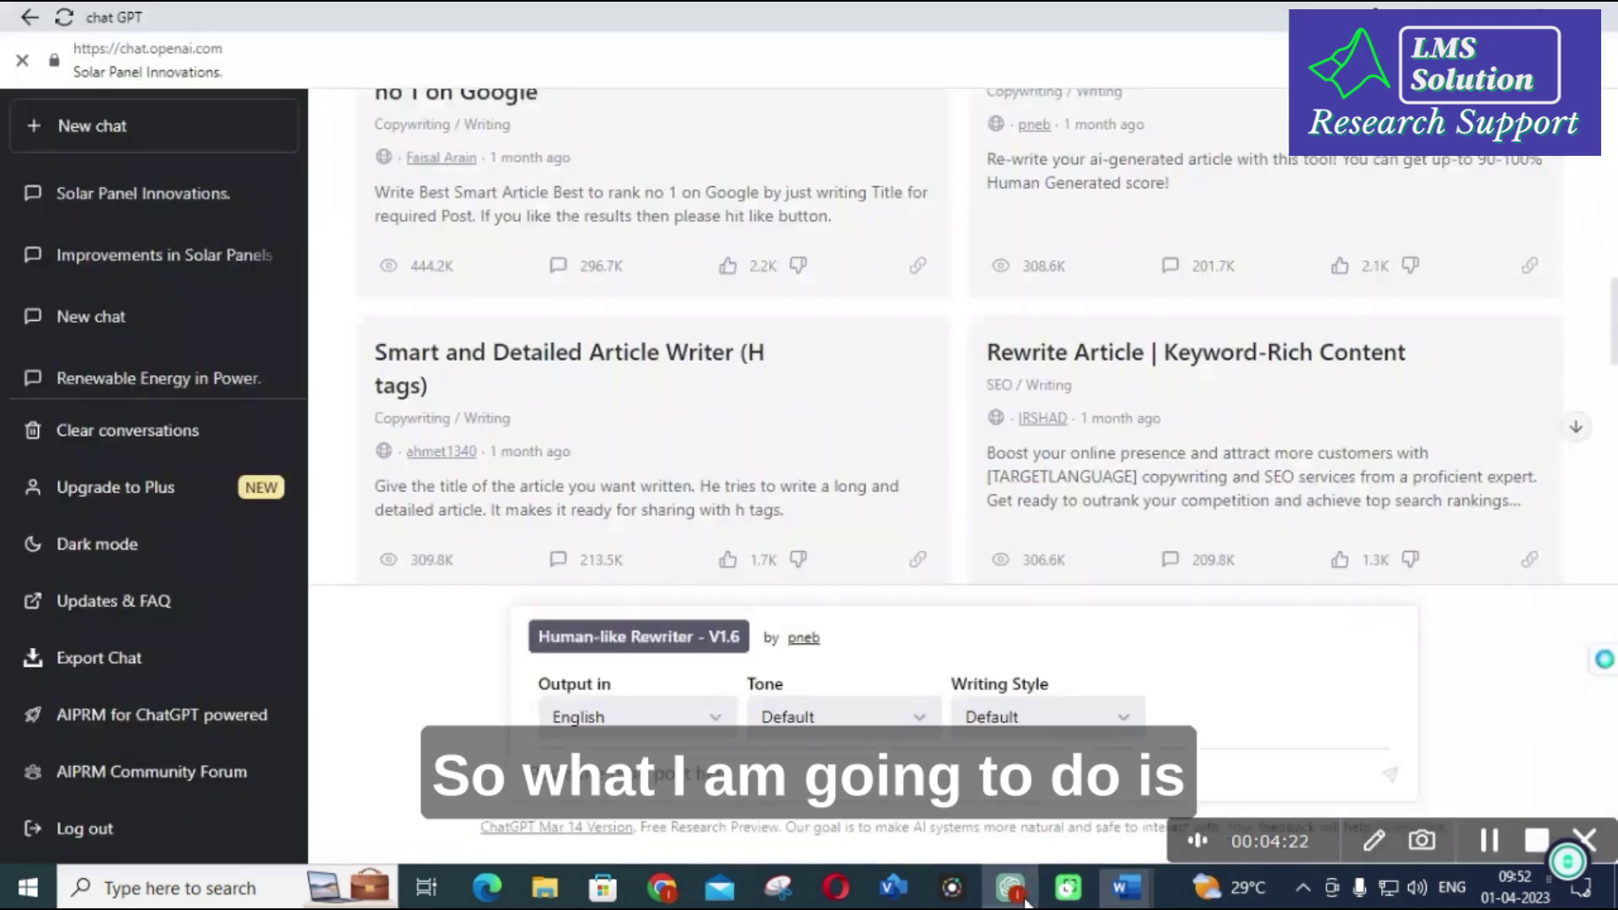
key(ctrl+v)
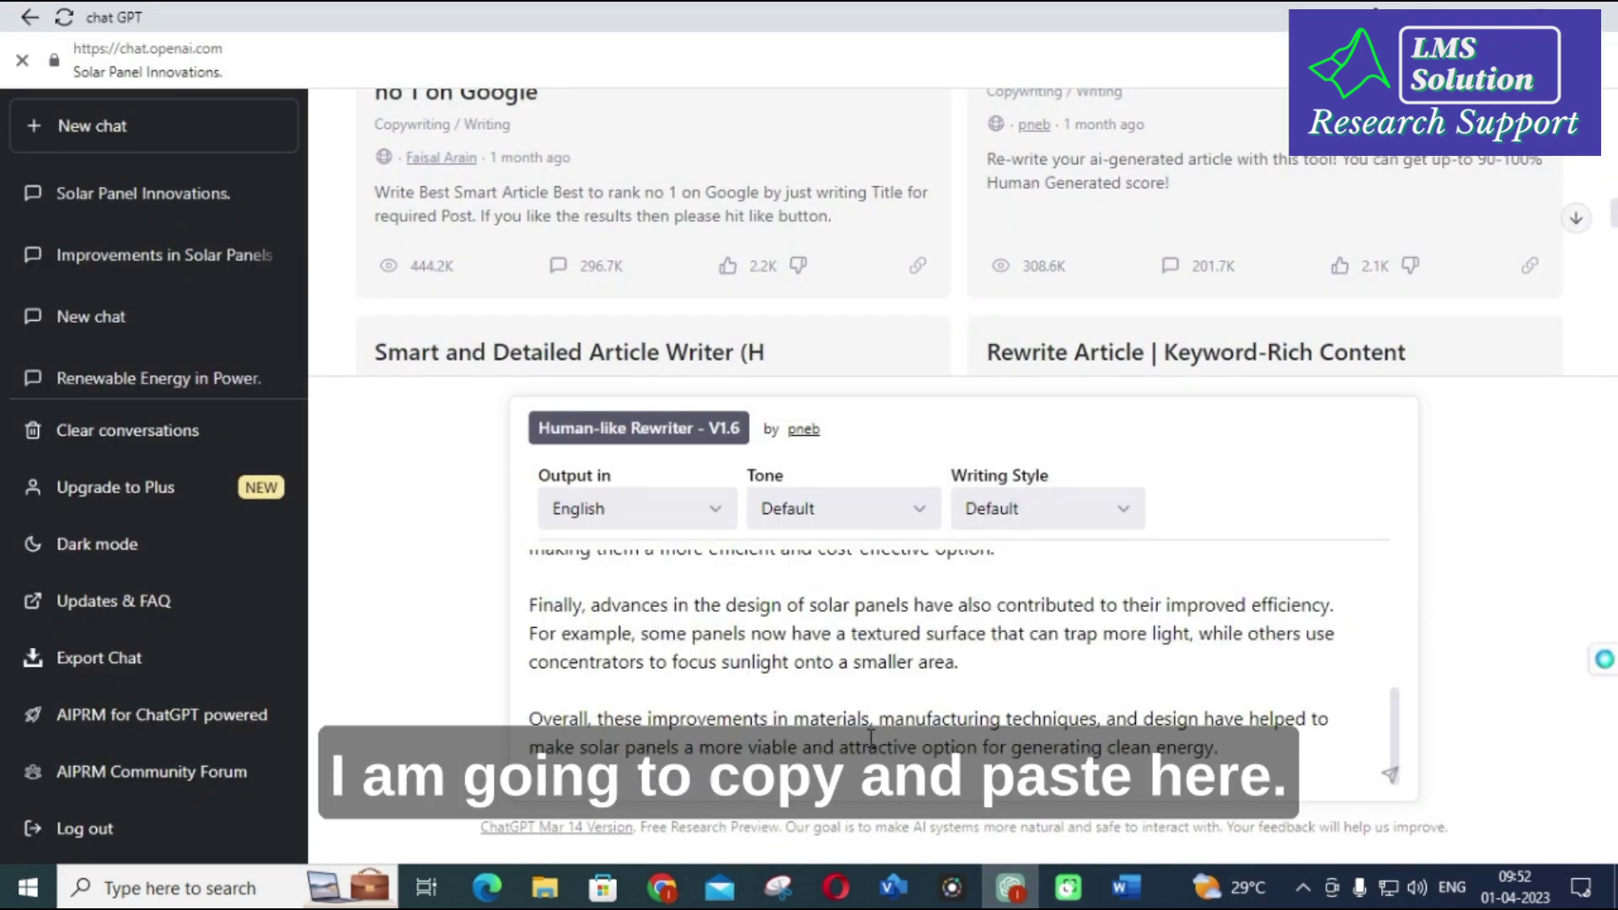
key(Return)
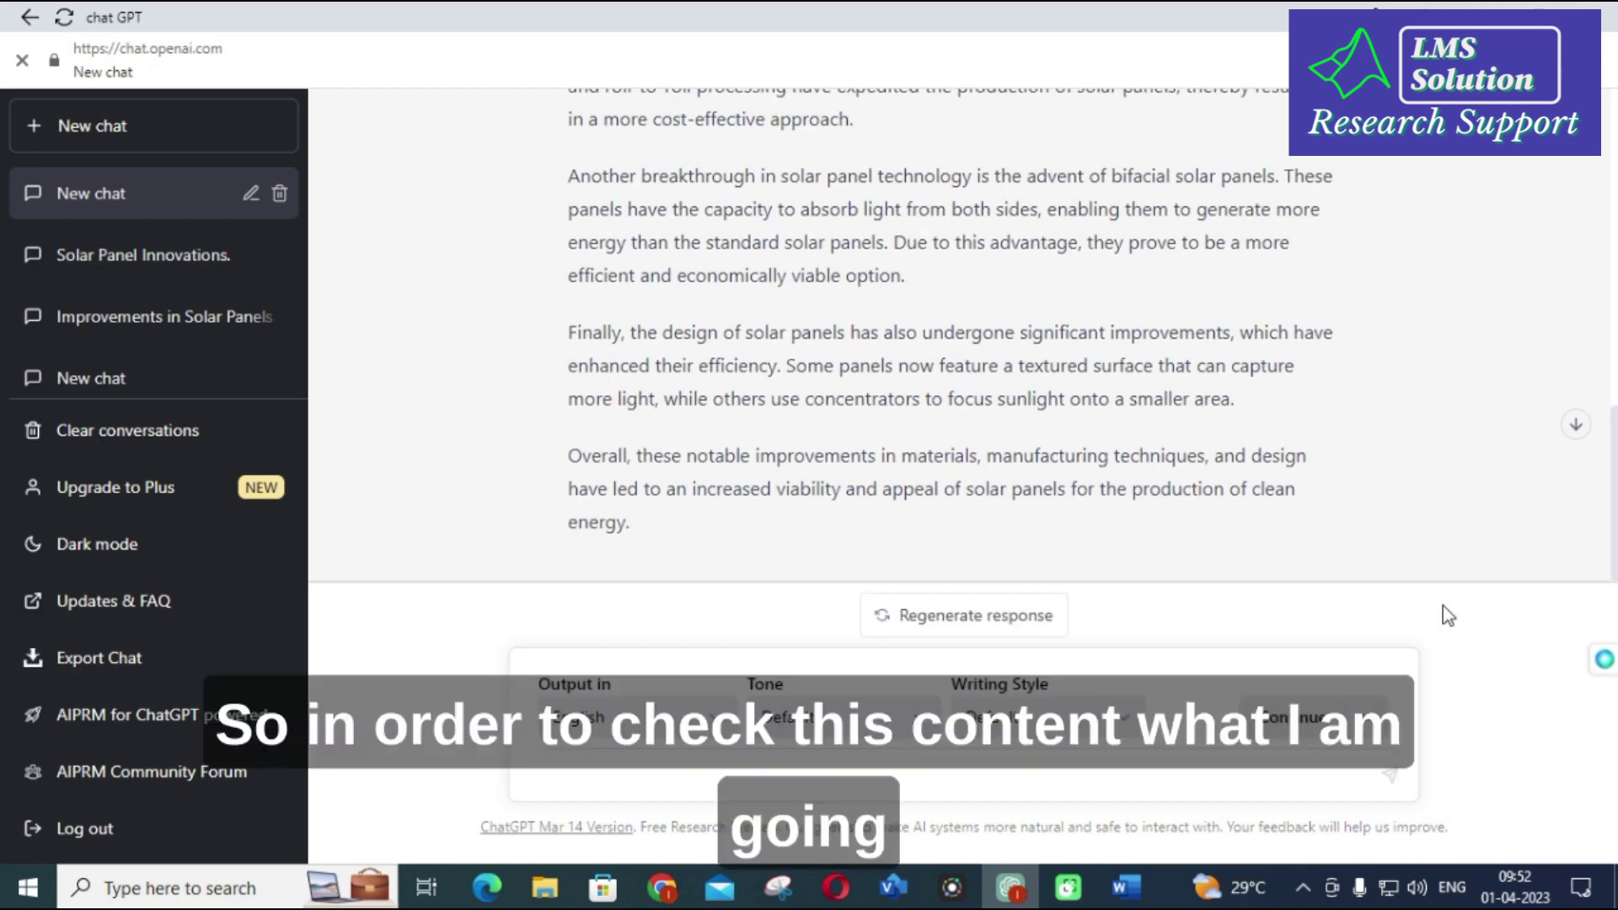
Copy the whole rewritten solar panel response from ChatGPT and replace the text in Writer's AI Content Detector in Chrome with it
scroll(645, 400, up, 5)
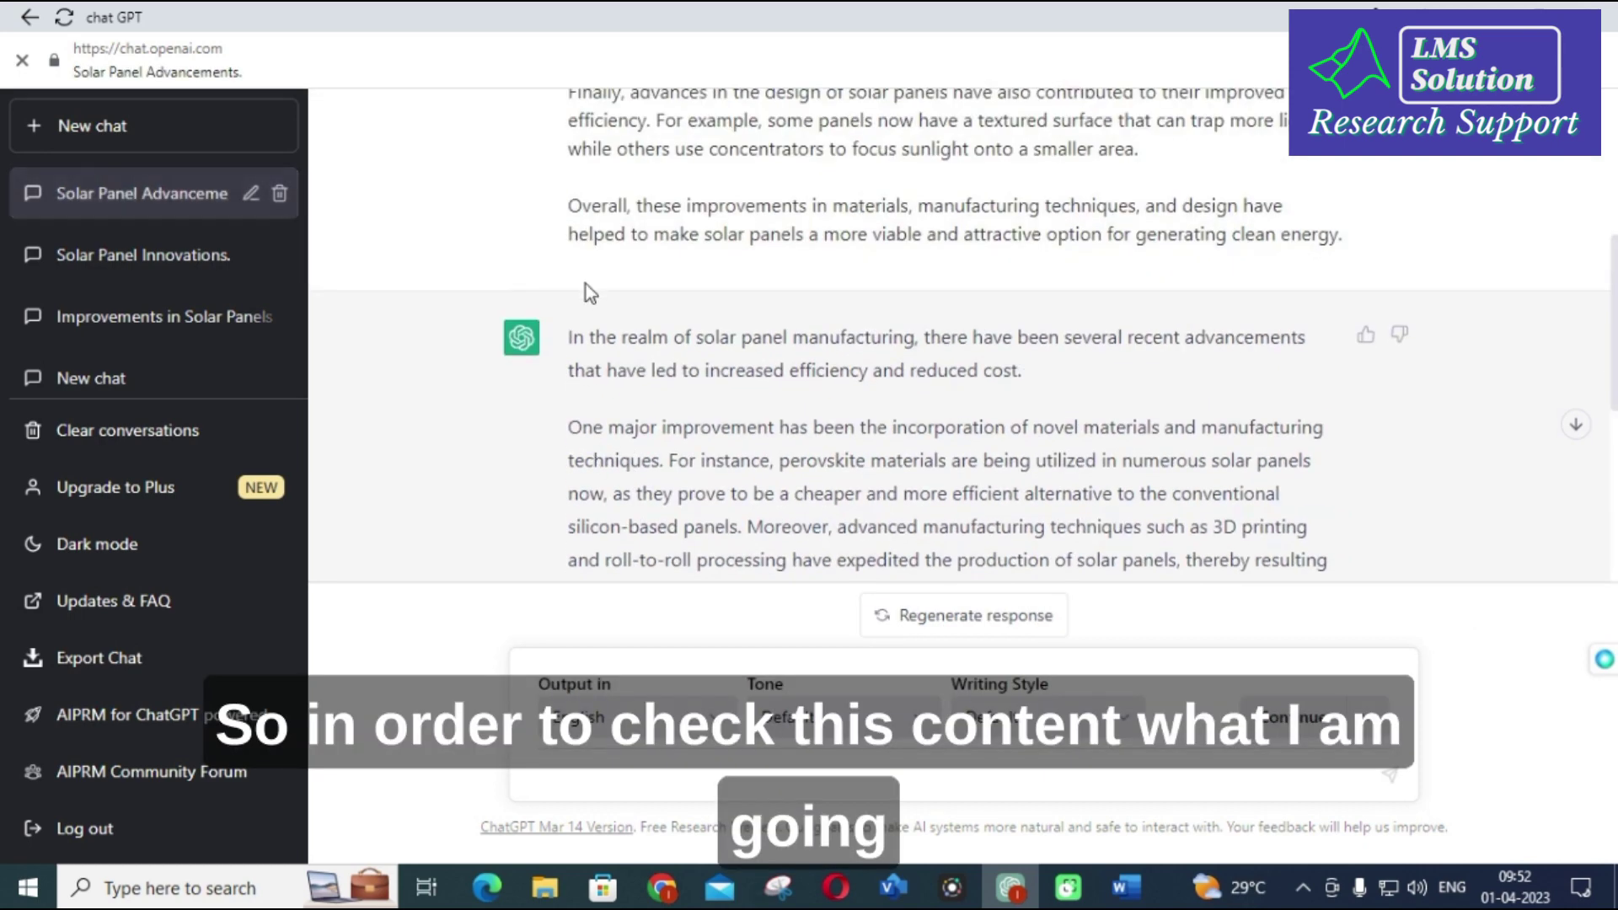
drag(573, 337, 699, 550)
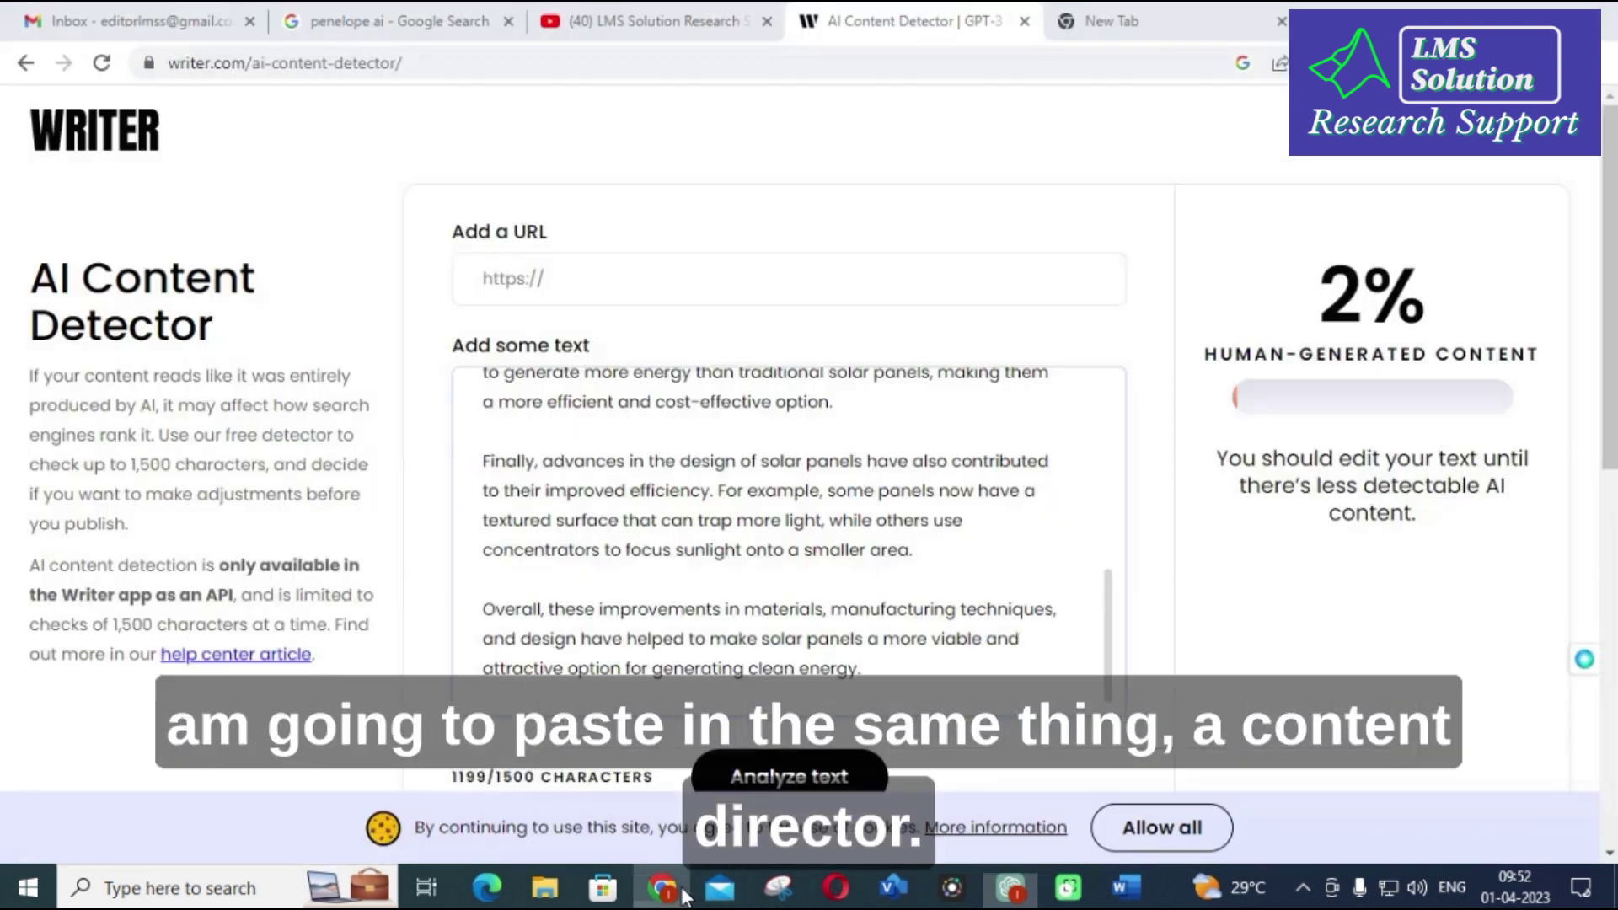
click(661, 887)
scroll(570, 482, up, 5)
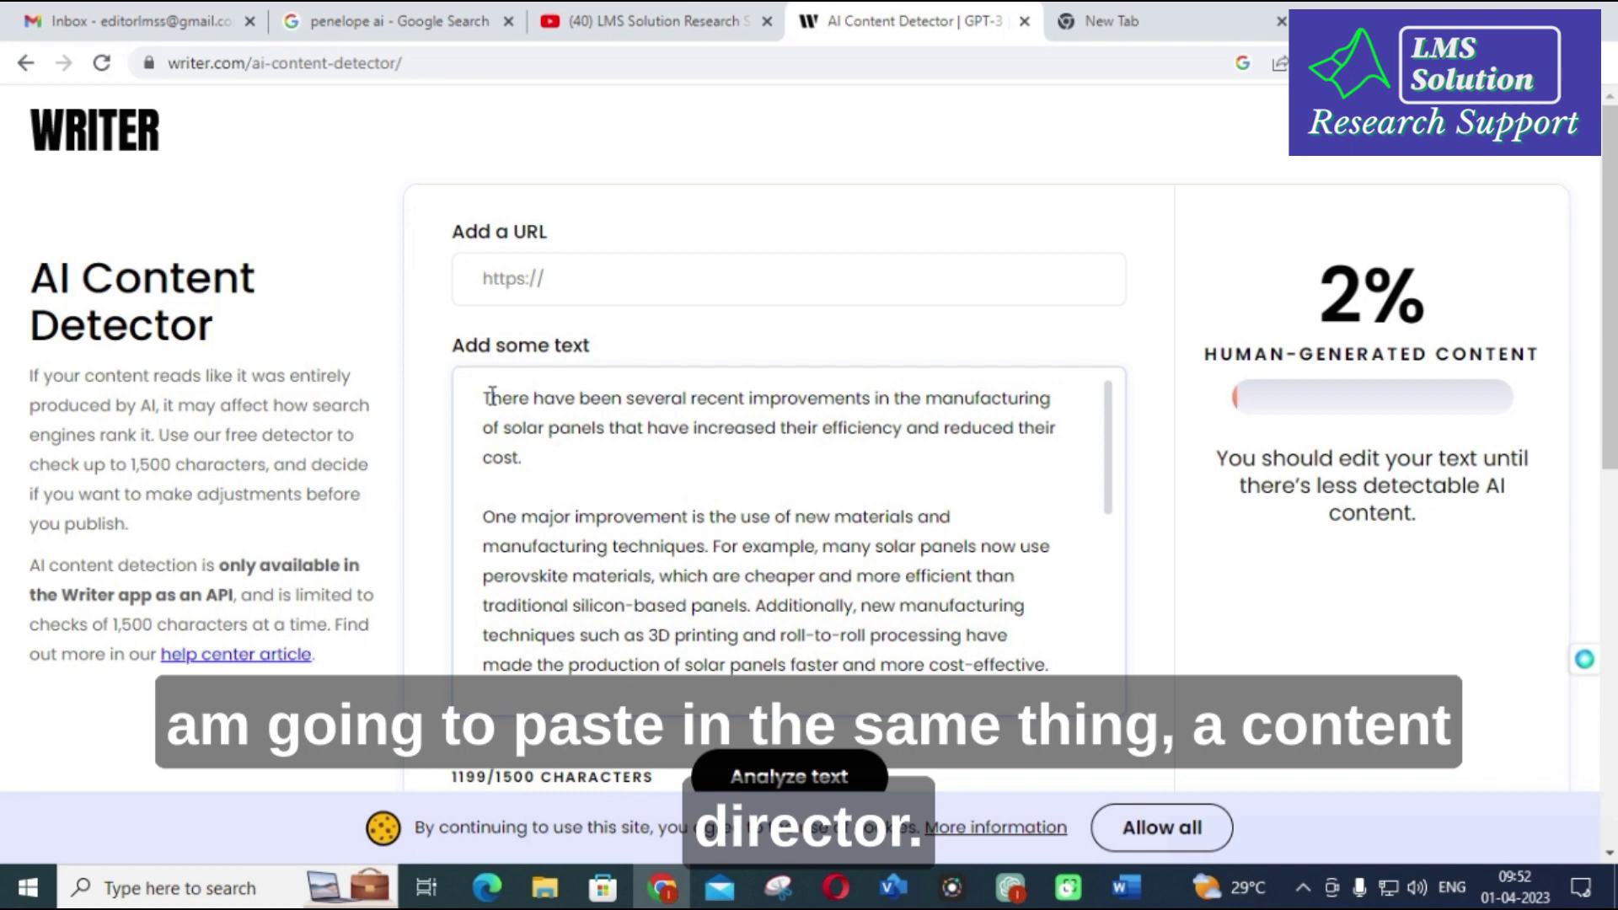
drag(488, 398, 1126, 693)
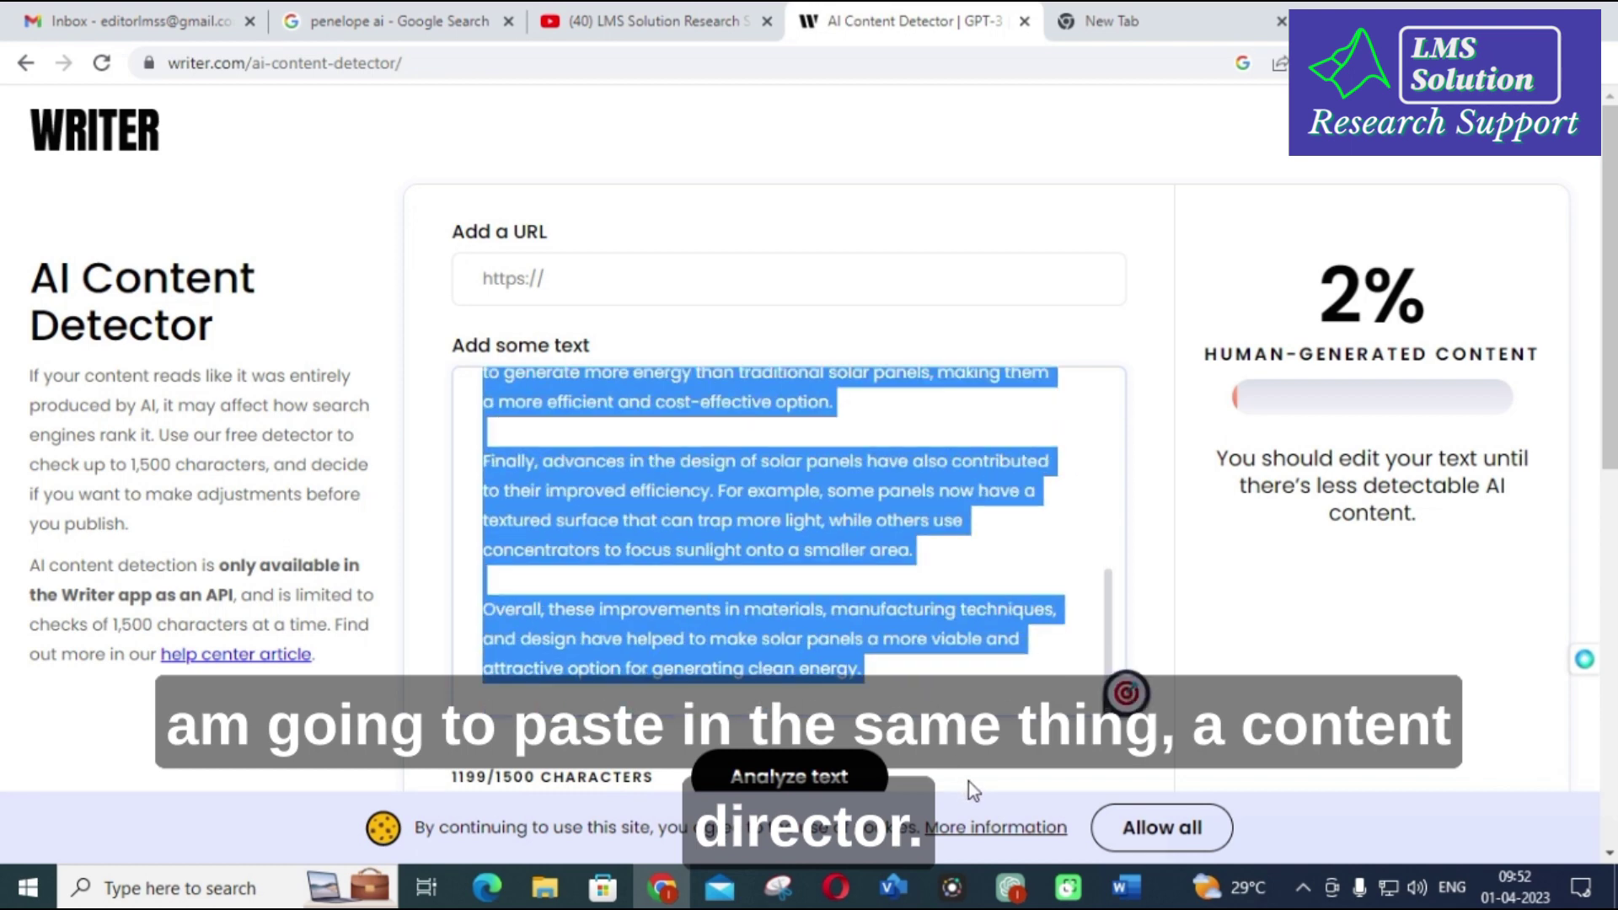
key(BackSpace)
key(ctrl+v)
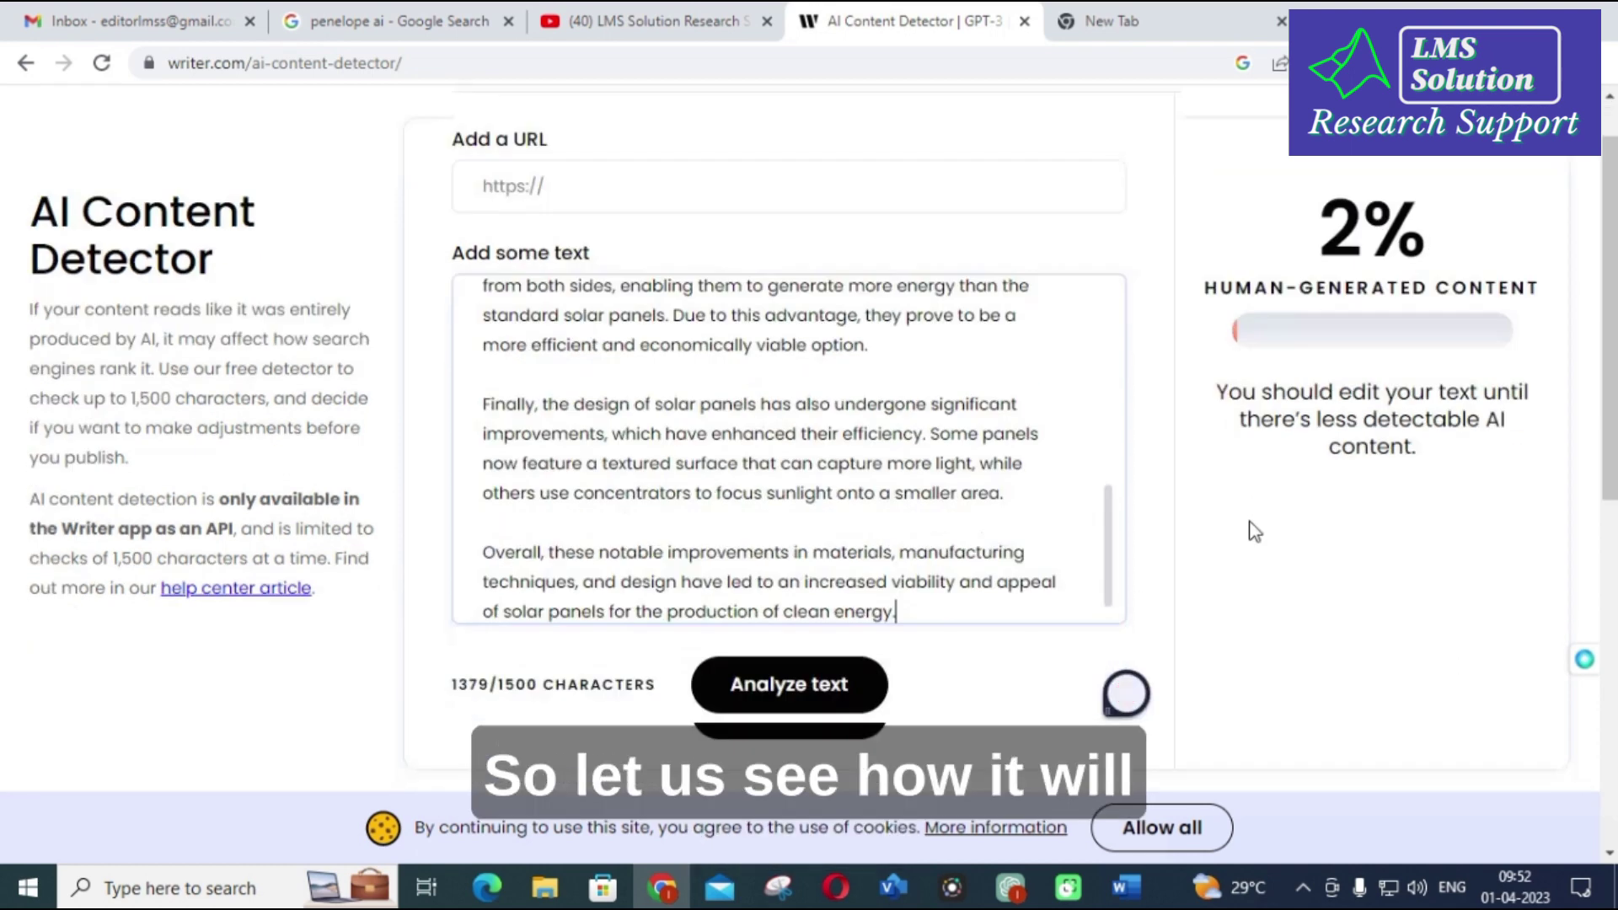
Analyze the rewritten solar panel text for human-generated content and look over the result
scroll(1249, 531, down, 3)
scroll(843, 337, up, 3)
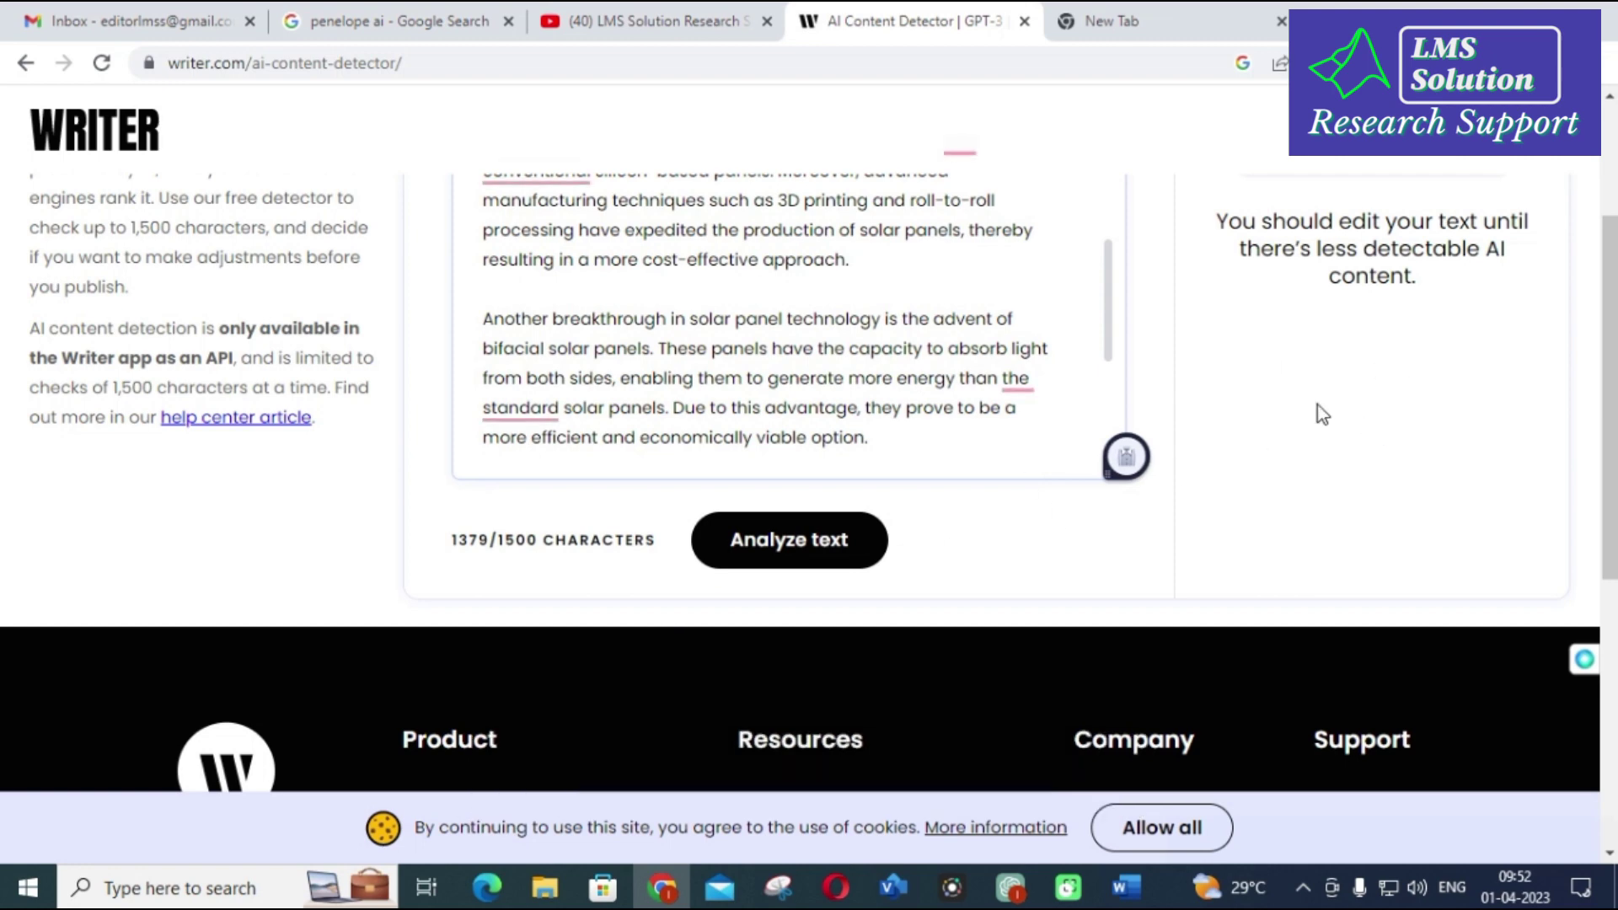
scroll(1318, 411, up, 3)
click(789, 776)
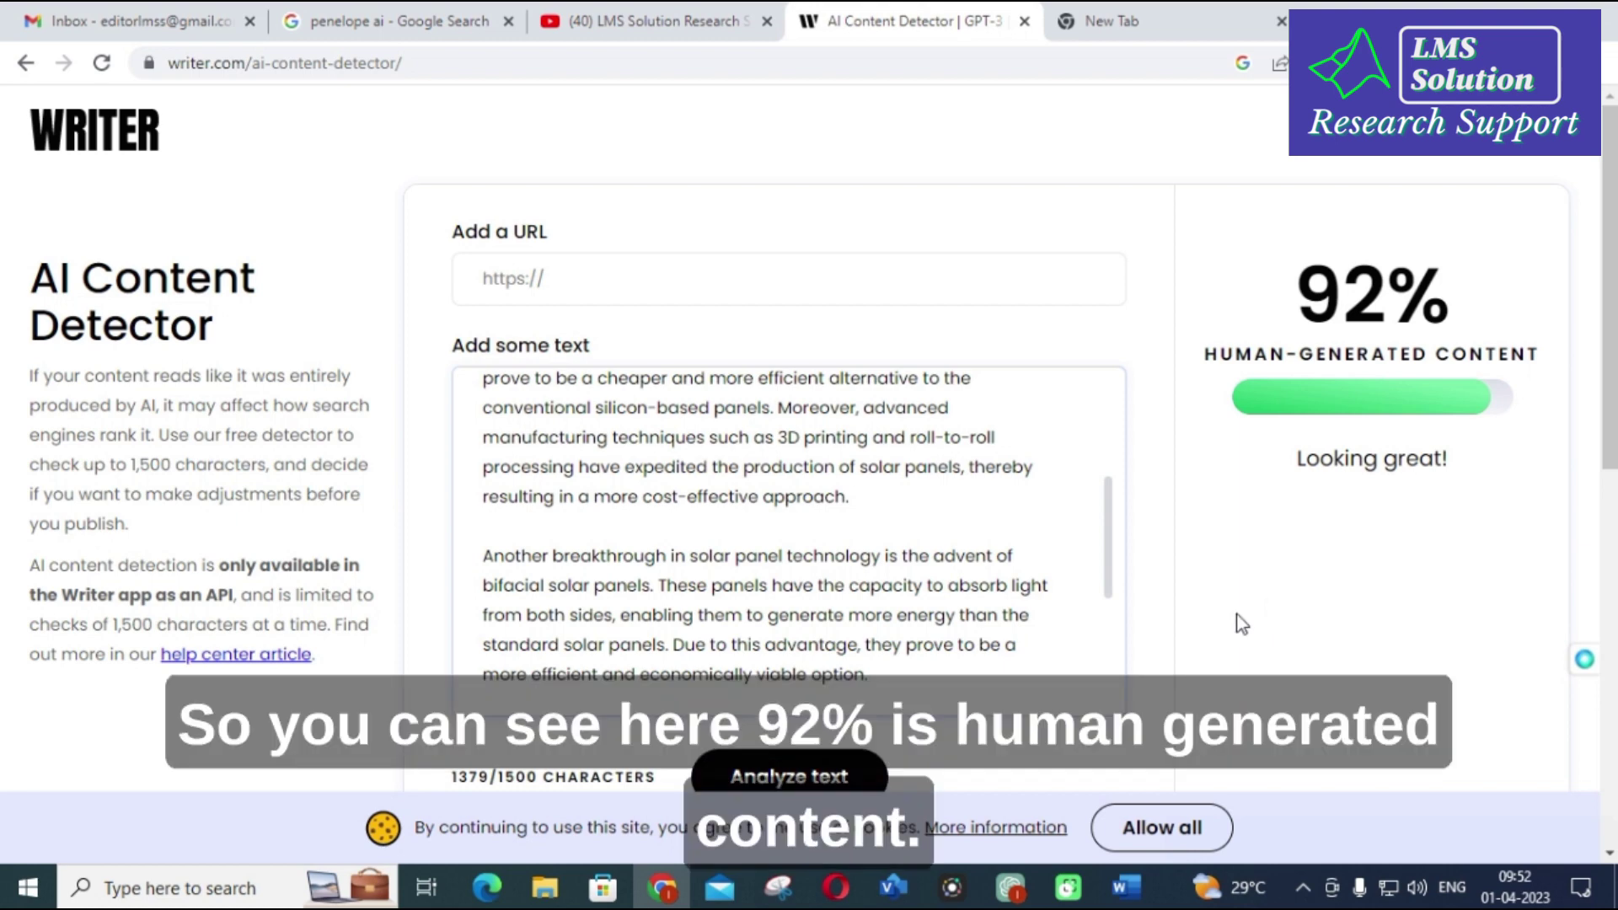
scroll(1282, 560, down, 2)
scroll(1276, 559, up, 2)
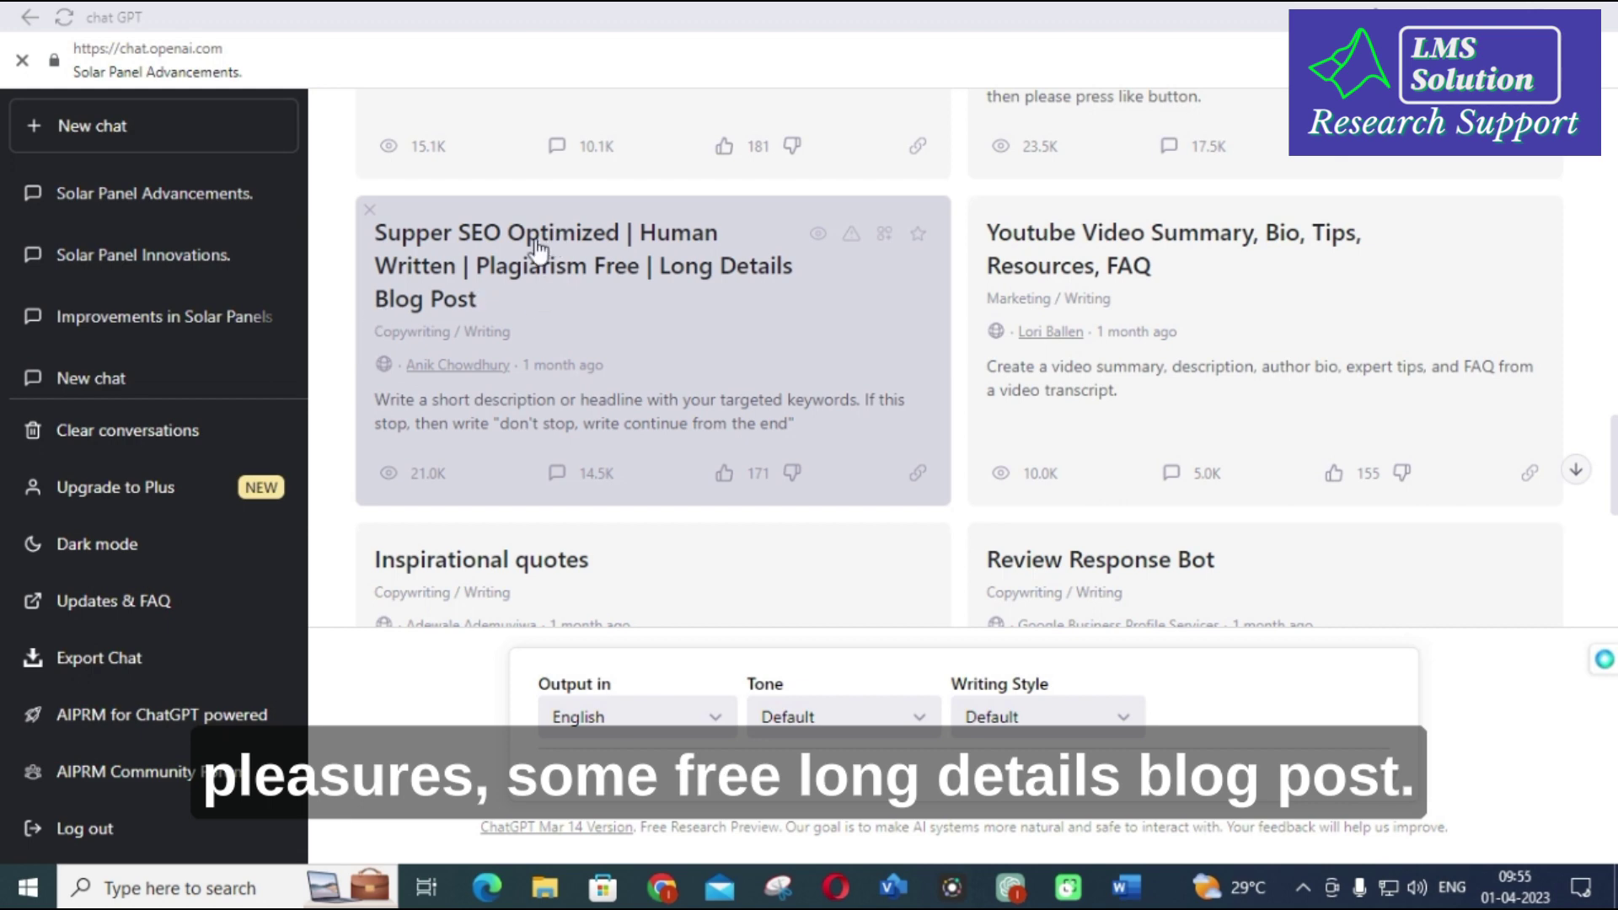
Select the Supper SEO Optimized | Human Written | Plagiarism Free | Long Details Blog Post prompt in ChatGPT
click(537, 249)
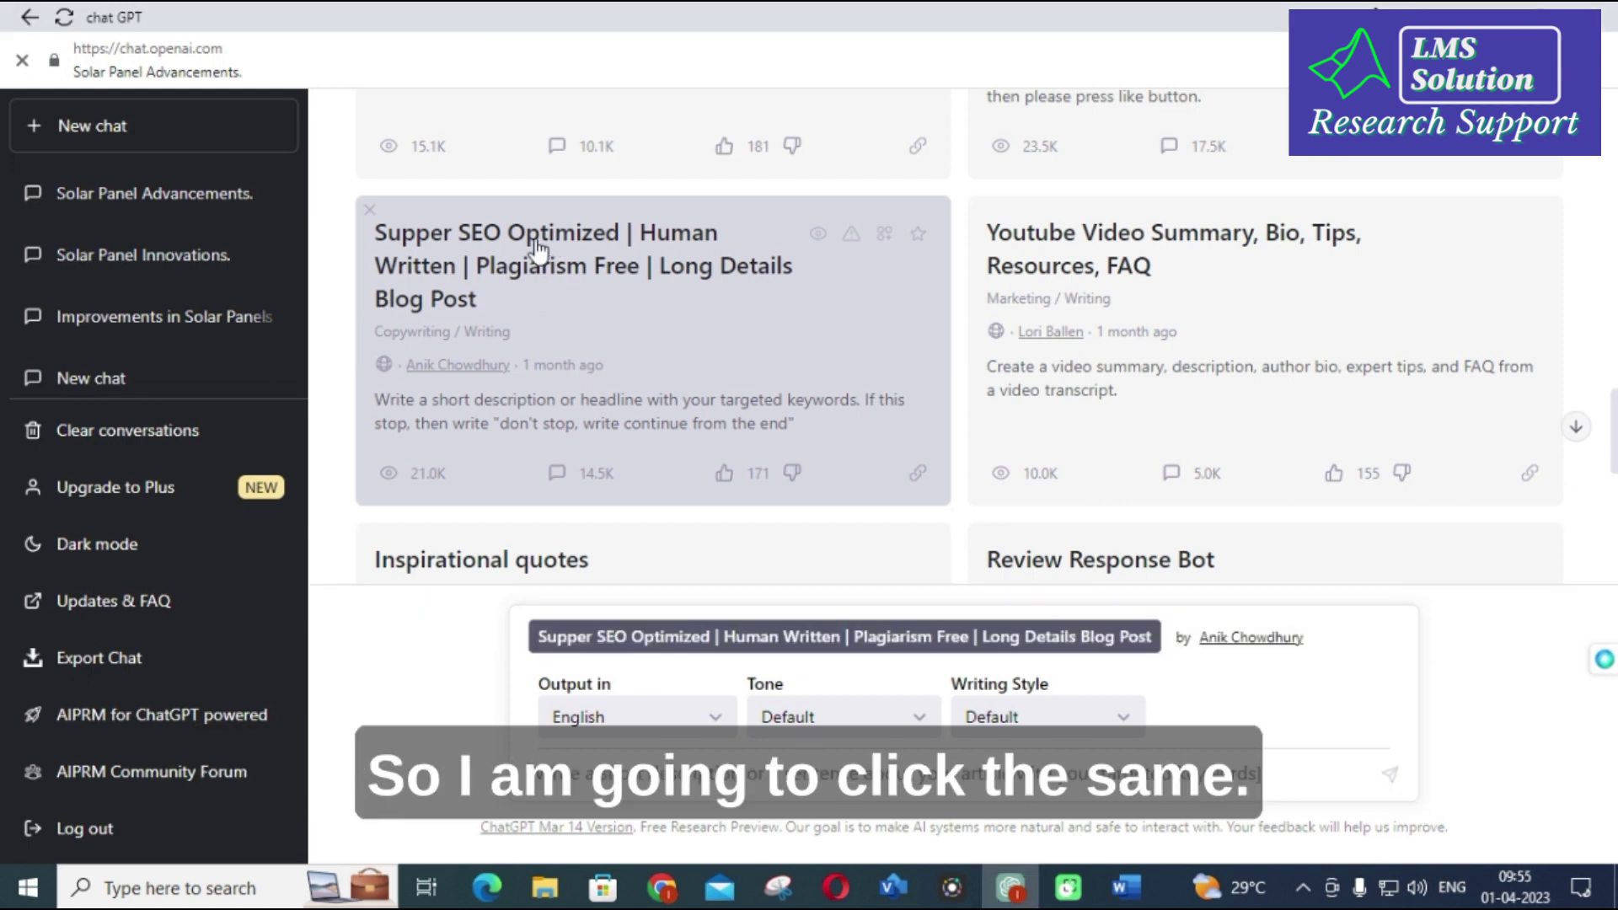
scroll(535, 421, down, 1)
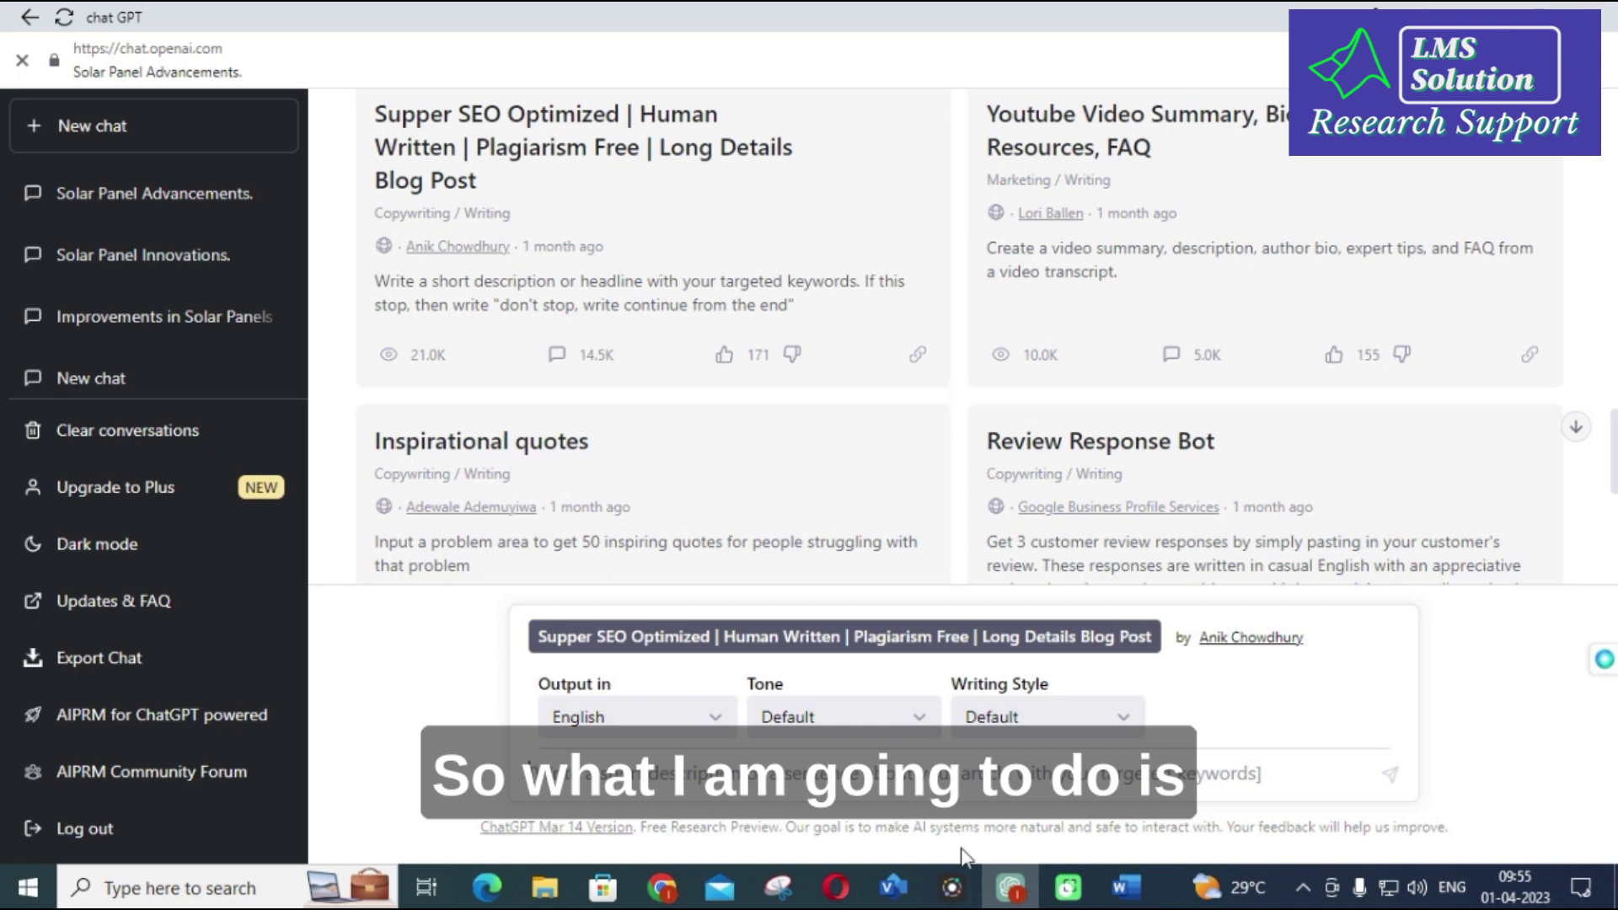
mouse_move(1130, 889)
click(986, 784)
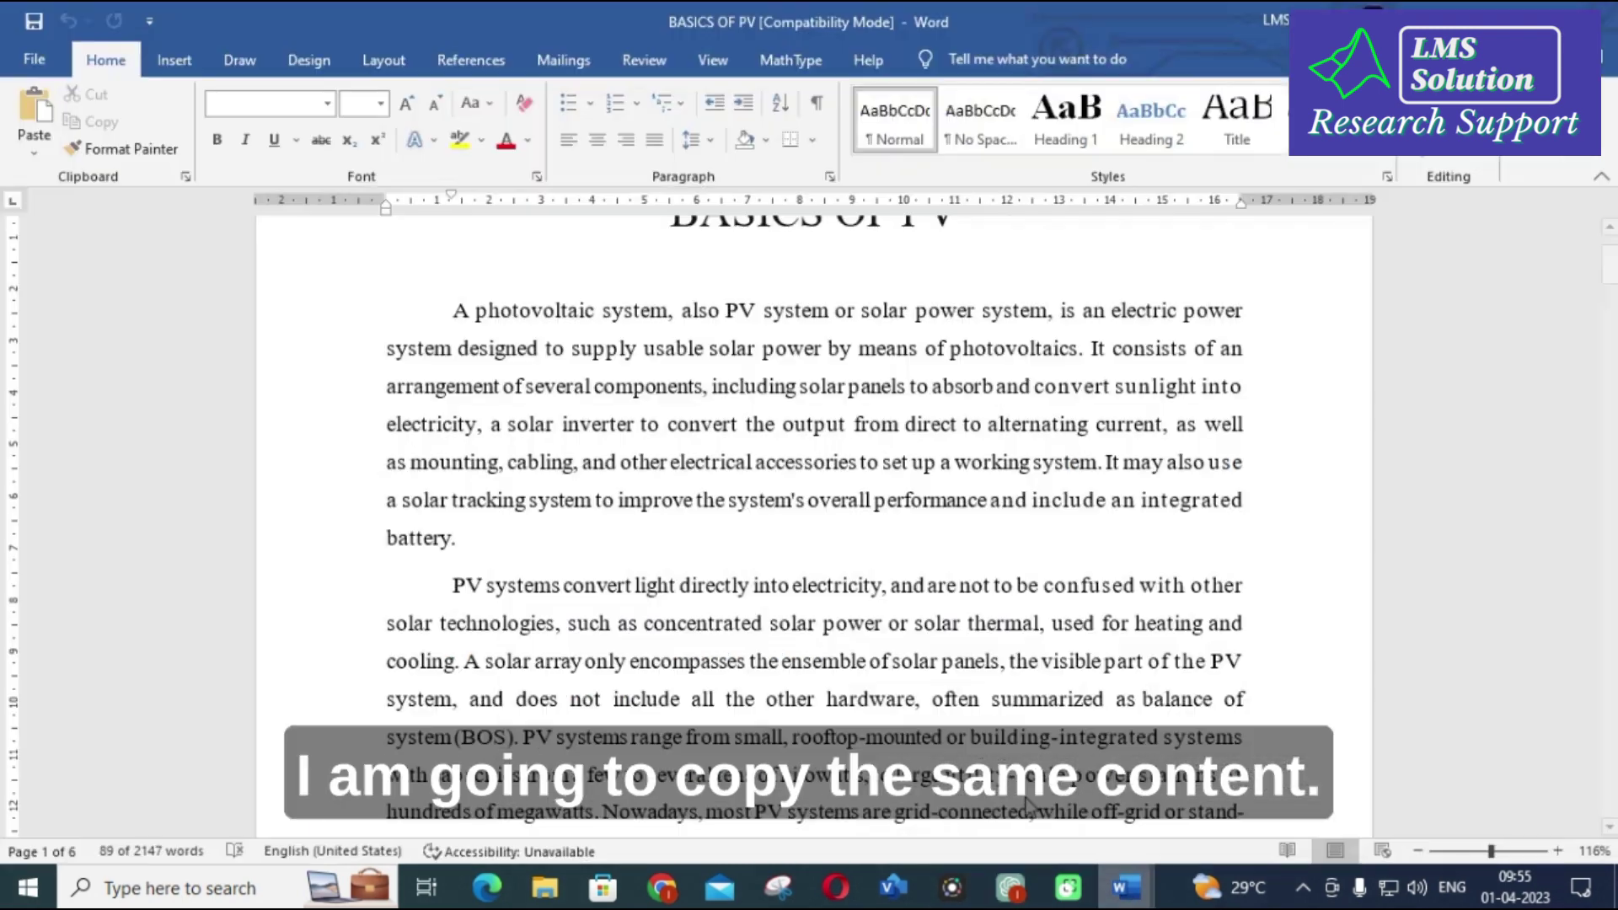
triple_click(657, 489)
key(ctrl+c)
Open Document1 in Word and copy the whole solar panel text, from its first to its last paragraph
mouse_move(1145, 878)
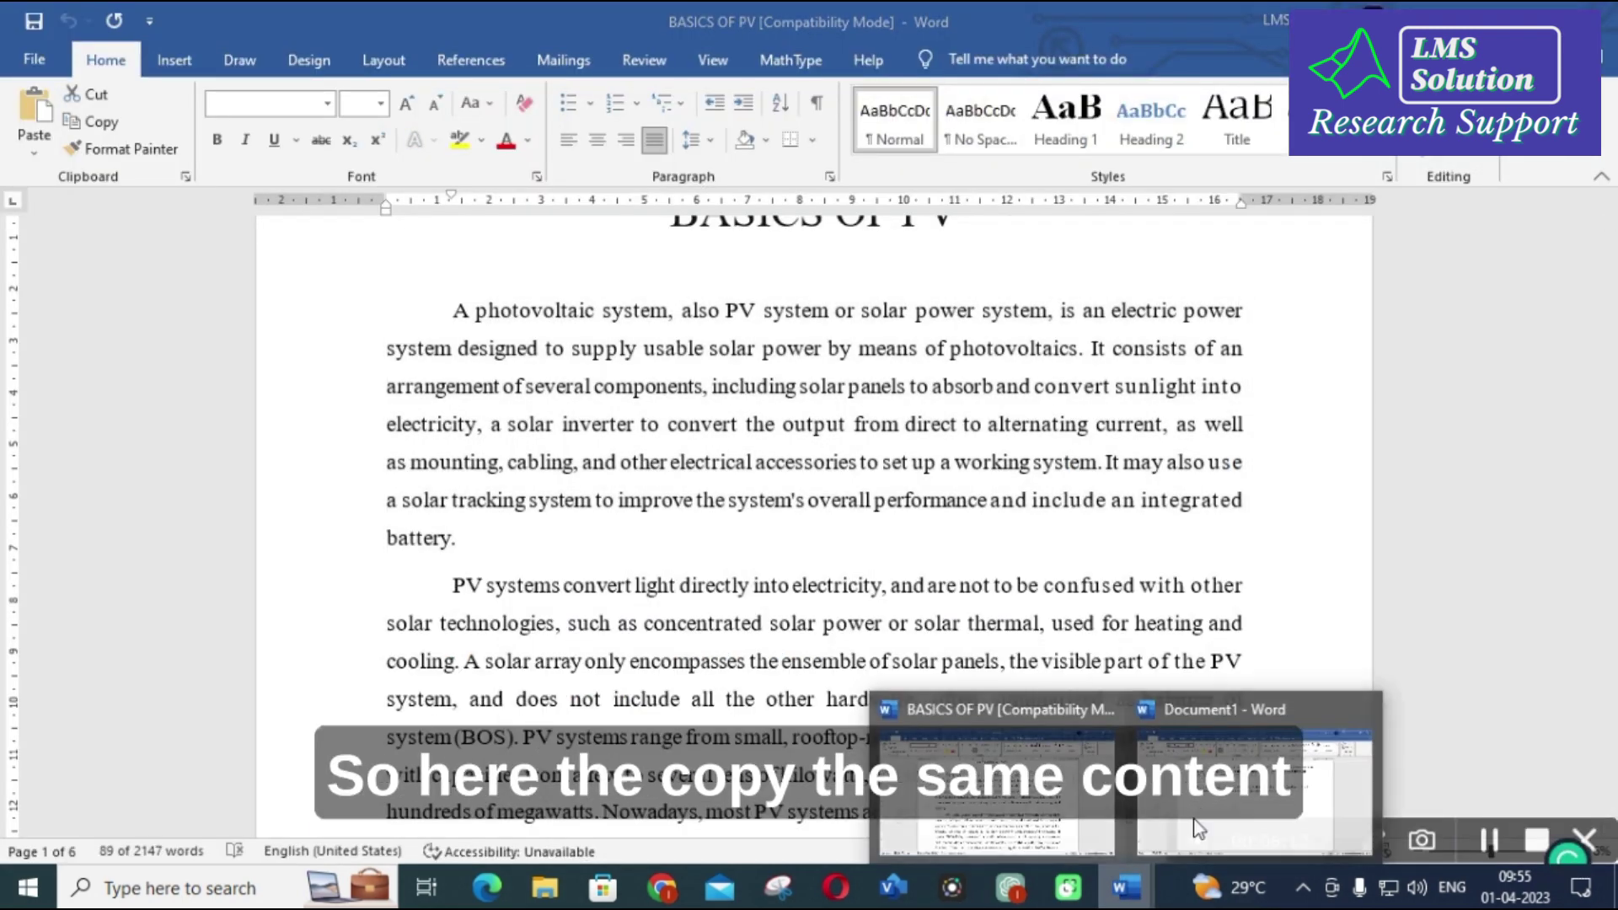
click(1213, 767)
key(ctrl+a)
scroll(463, 570, up, 6)
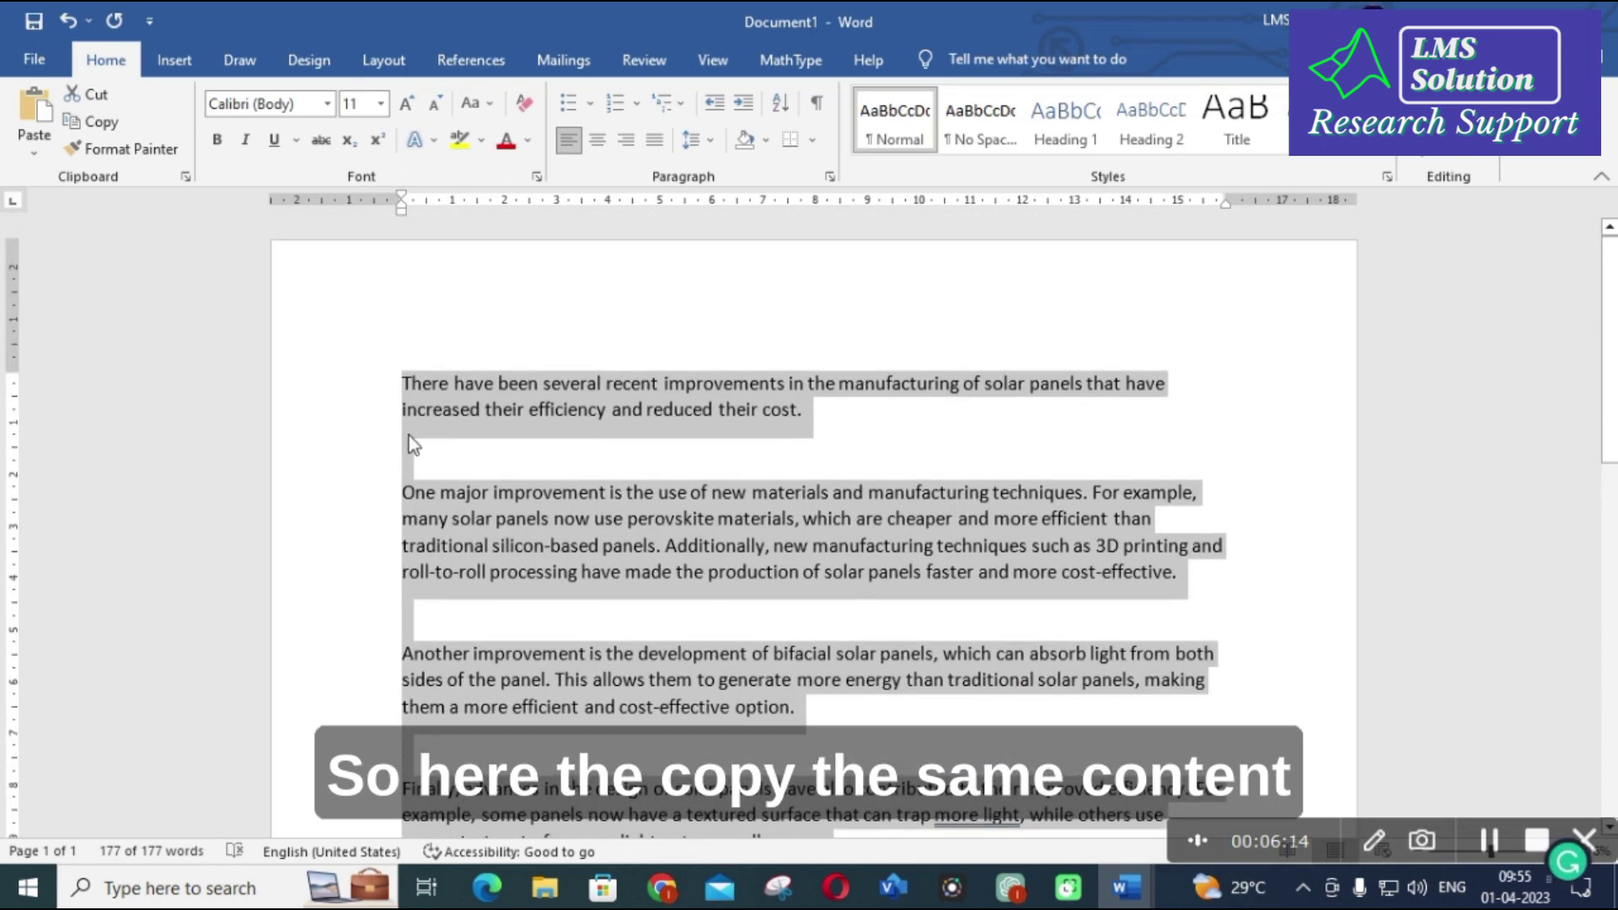
click(411, 424)
drag(404, 381, 1130, 487)
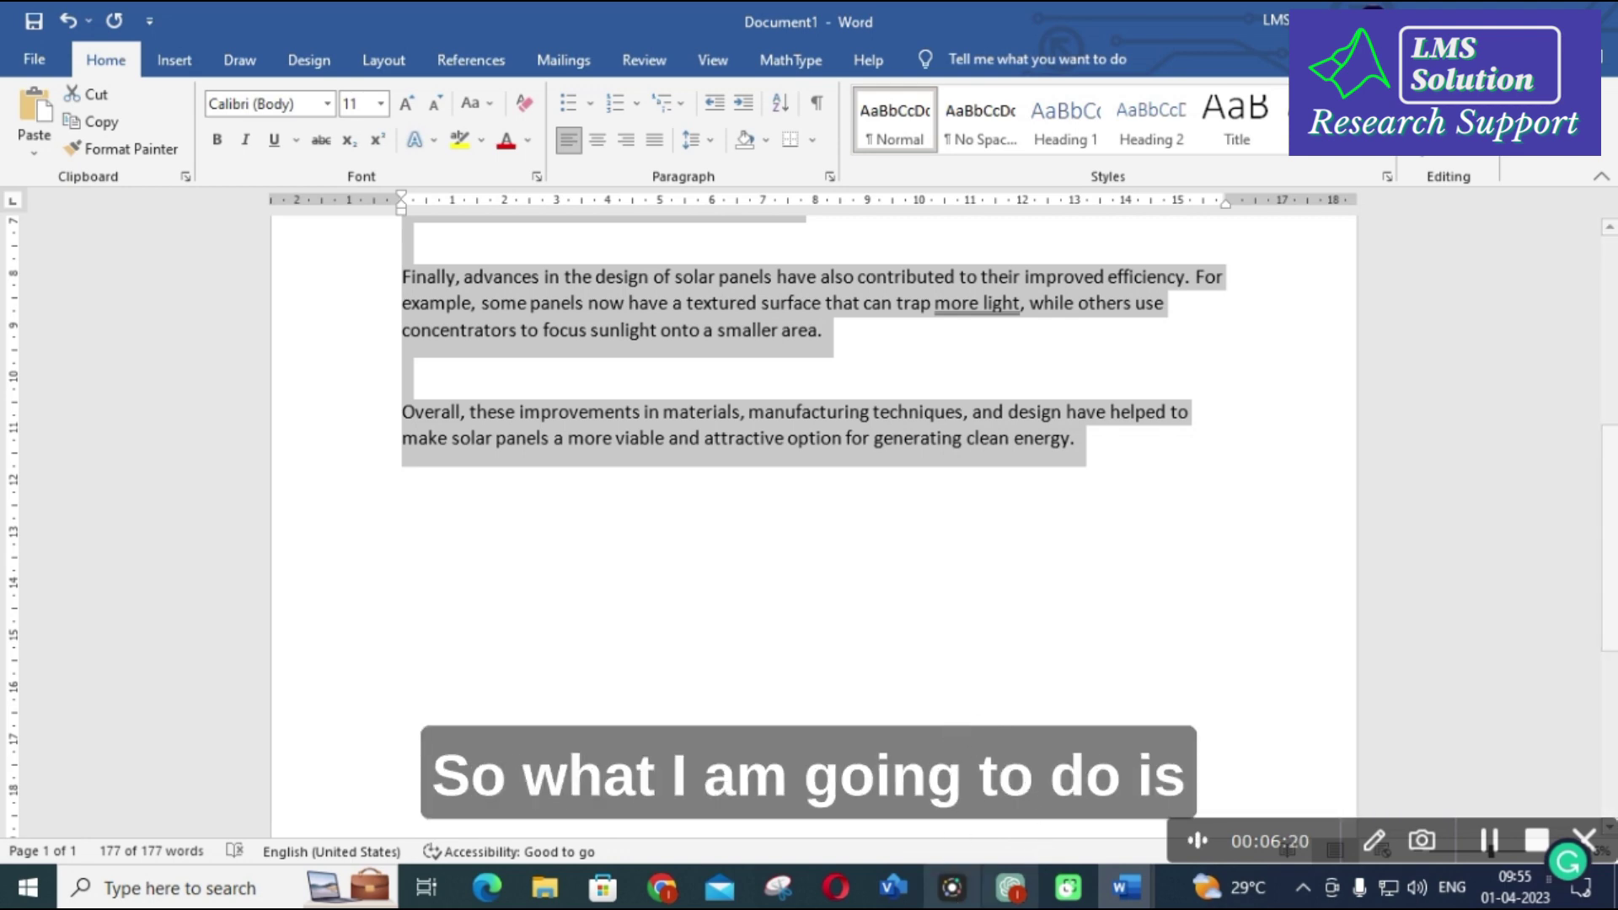
Switch to ChatGPT, paste the solar panel text into the Supper SEO Optimized blog post prompt and submit it
click(1014, 895)
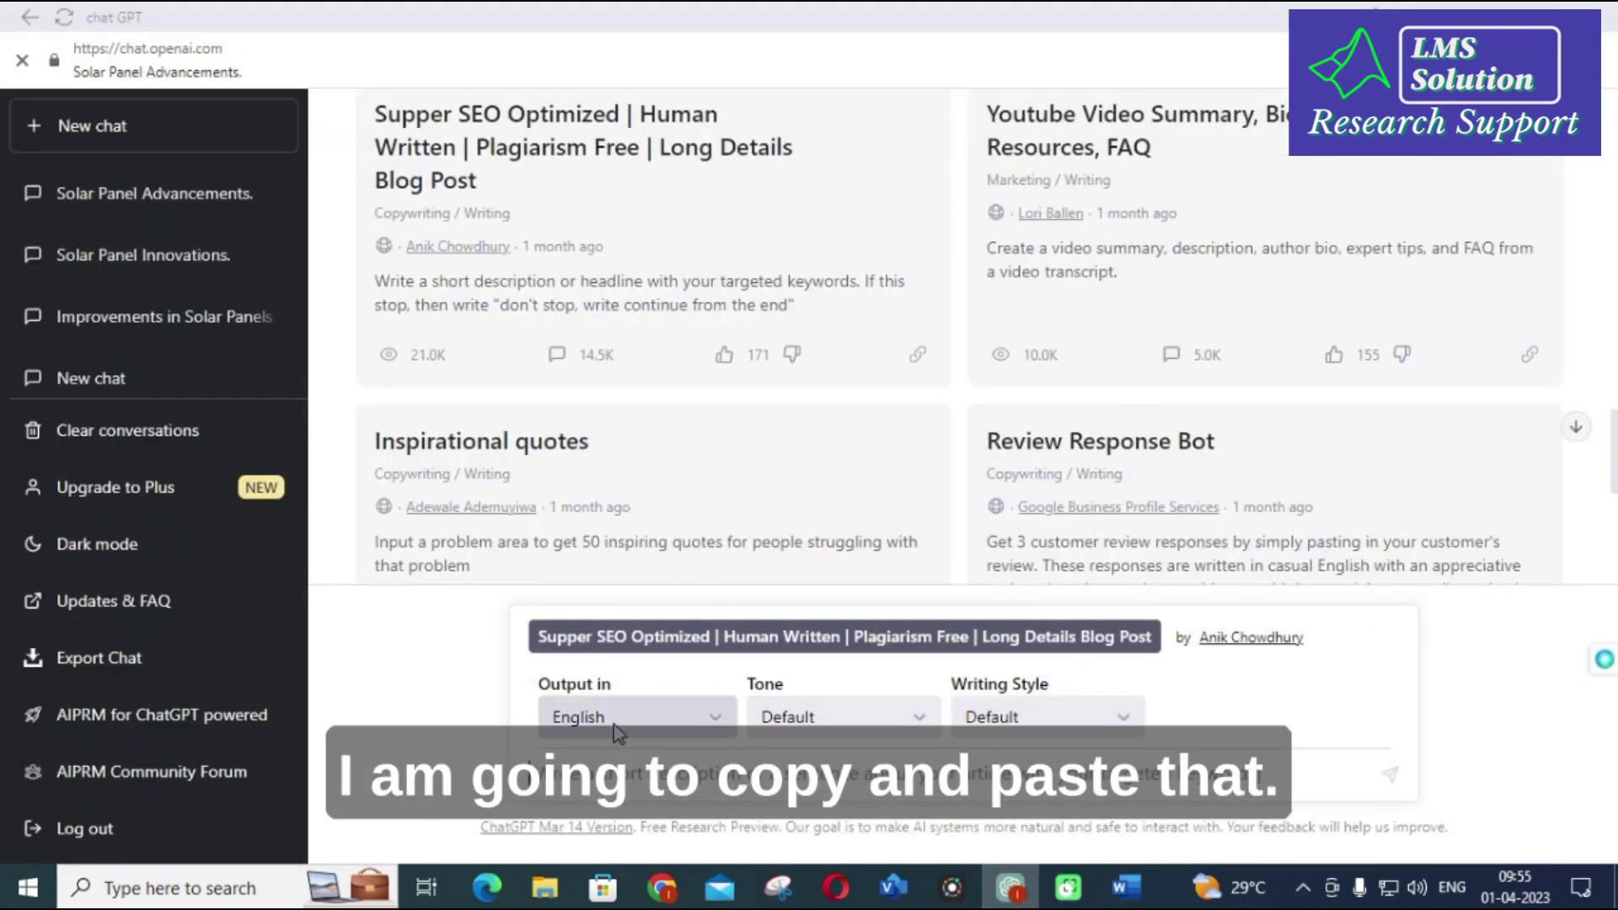
key(ctrl+v)
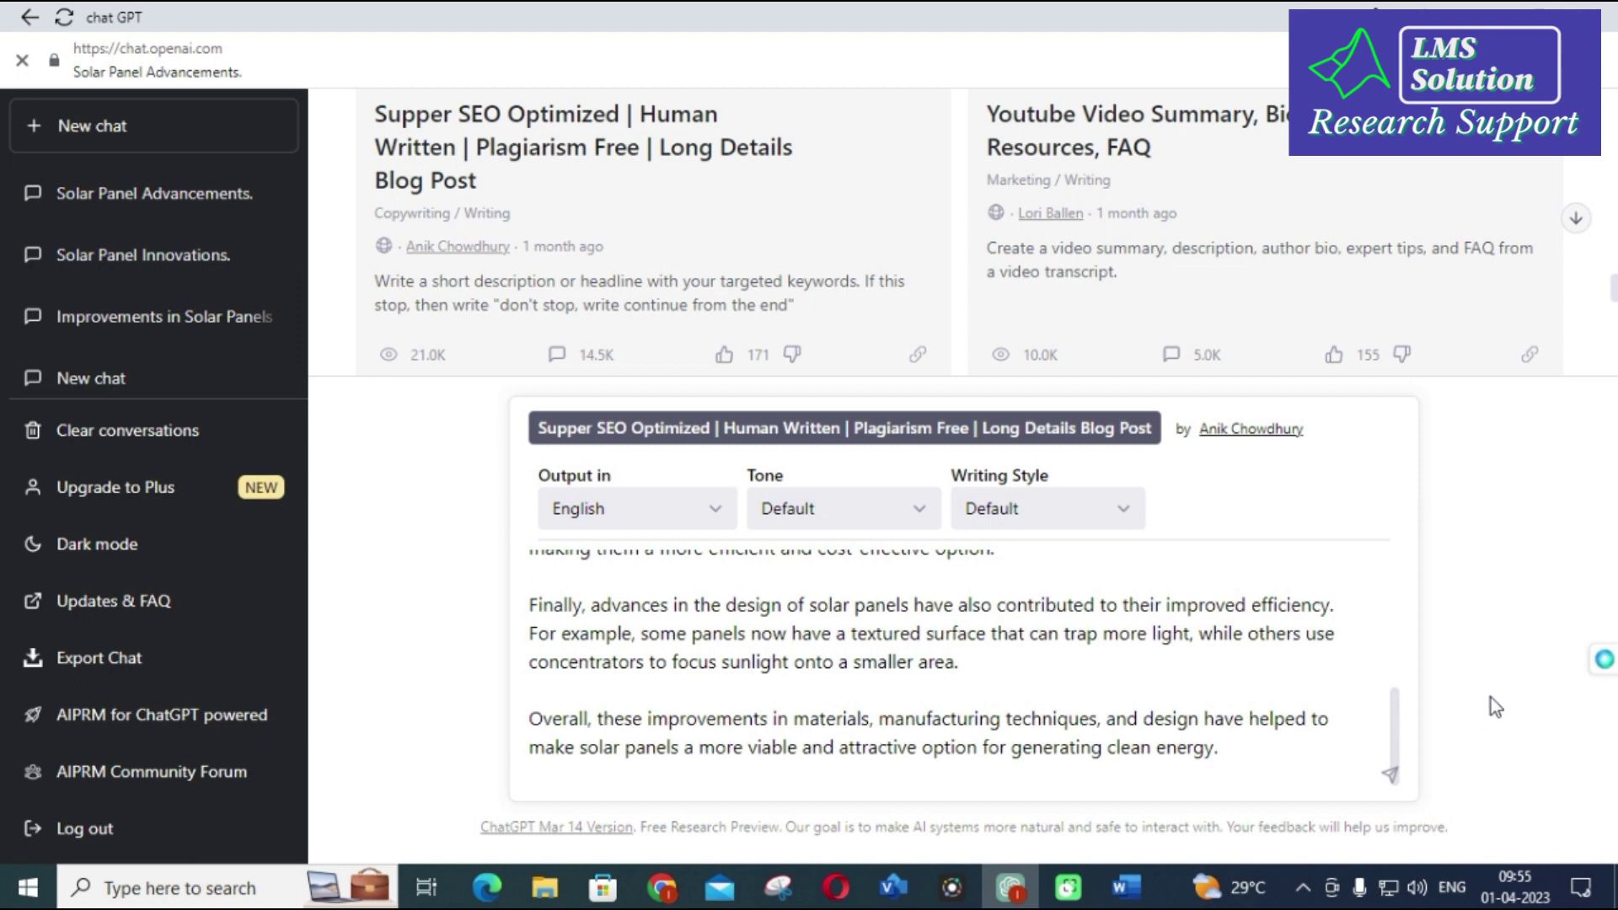
click(1391, 775)
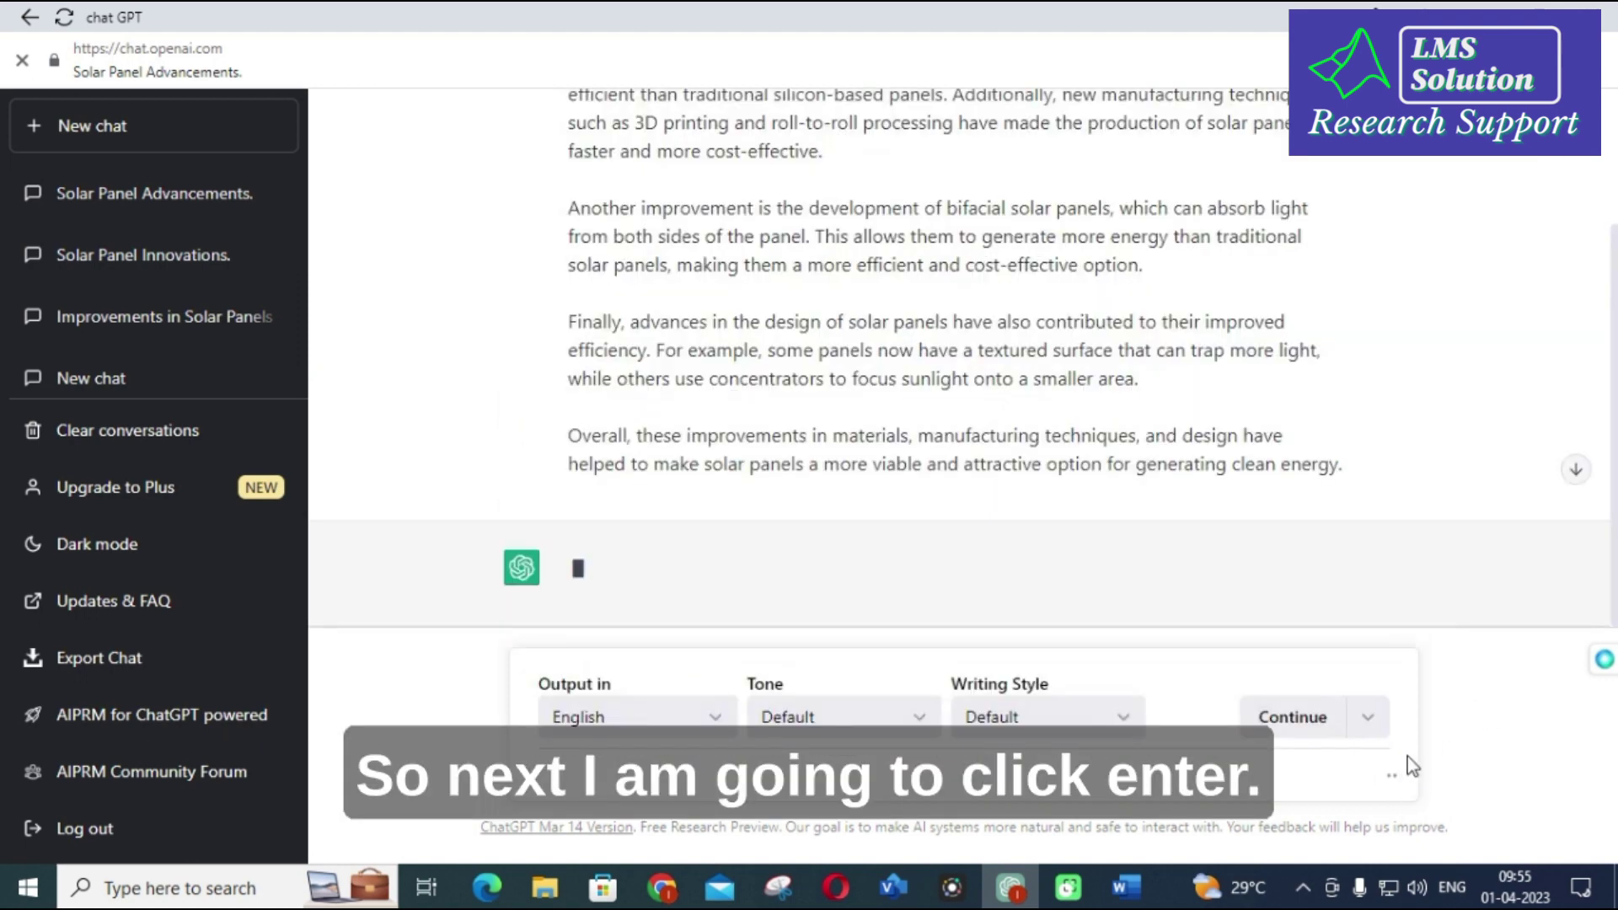
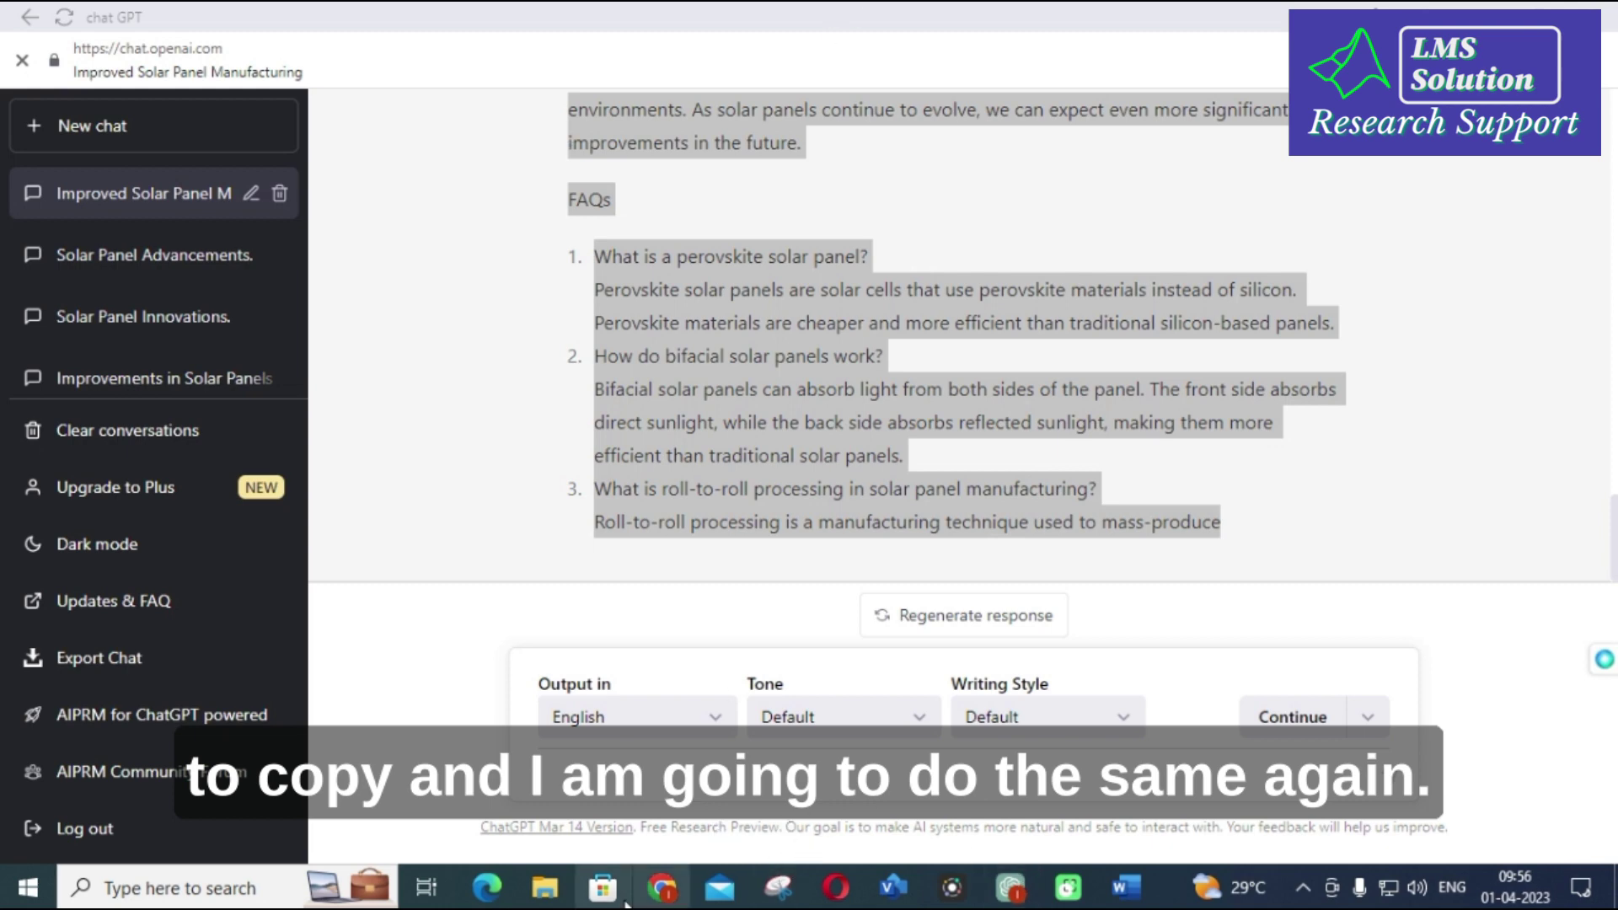
Switch to Chrome, replace the text in Writer's AI Content Detector with the copied solar panel text and analyze it
click(662, 889)
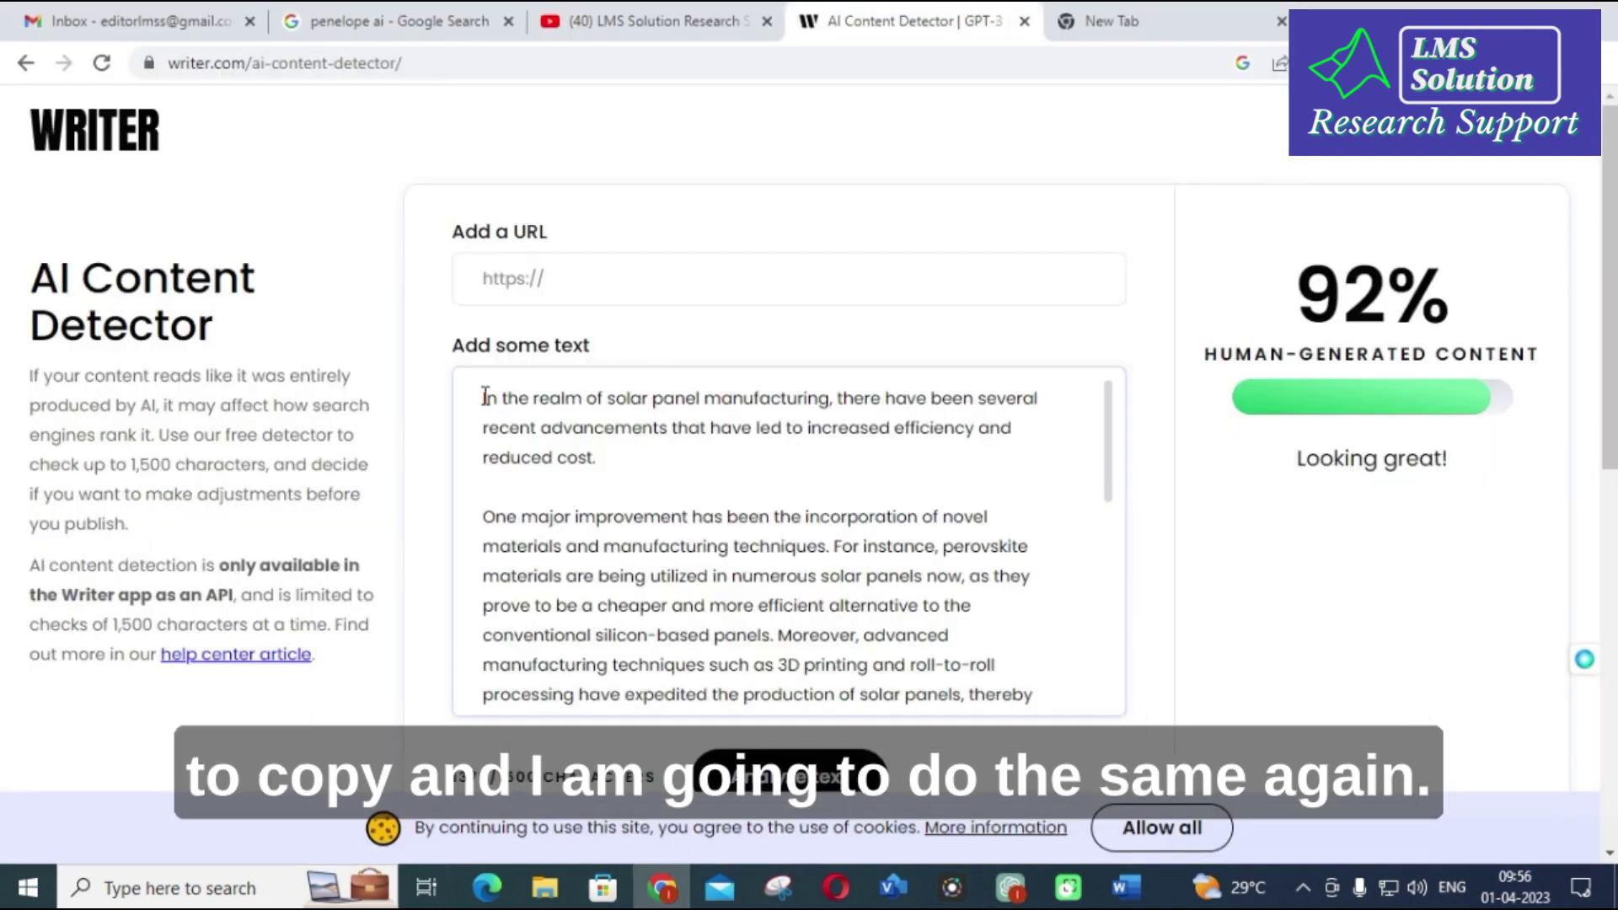
key(ctrl+a)
scroll(1079, 455, down, 10)
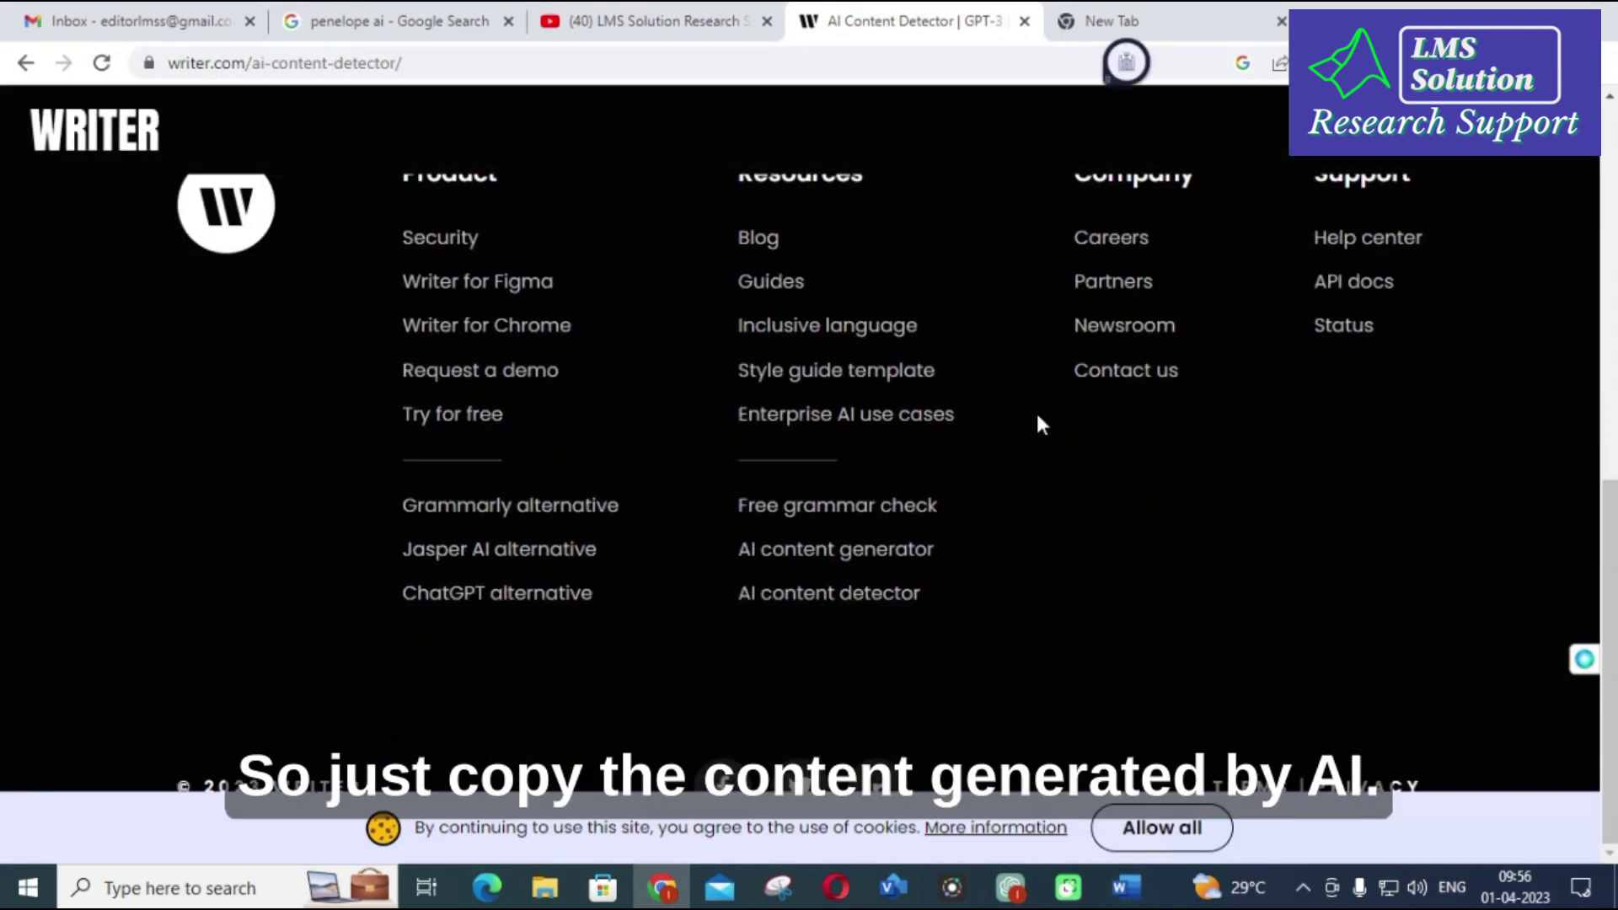
scroll(1081, 455, up, 10)
key(BackSpace)
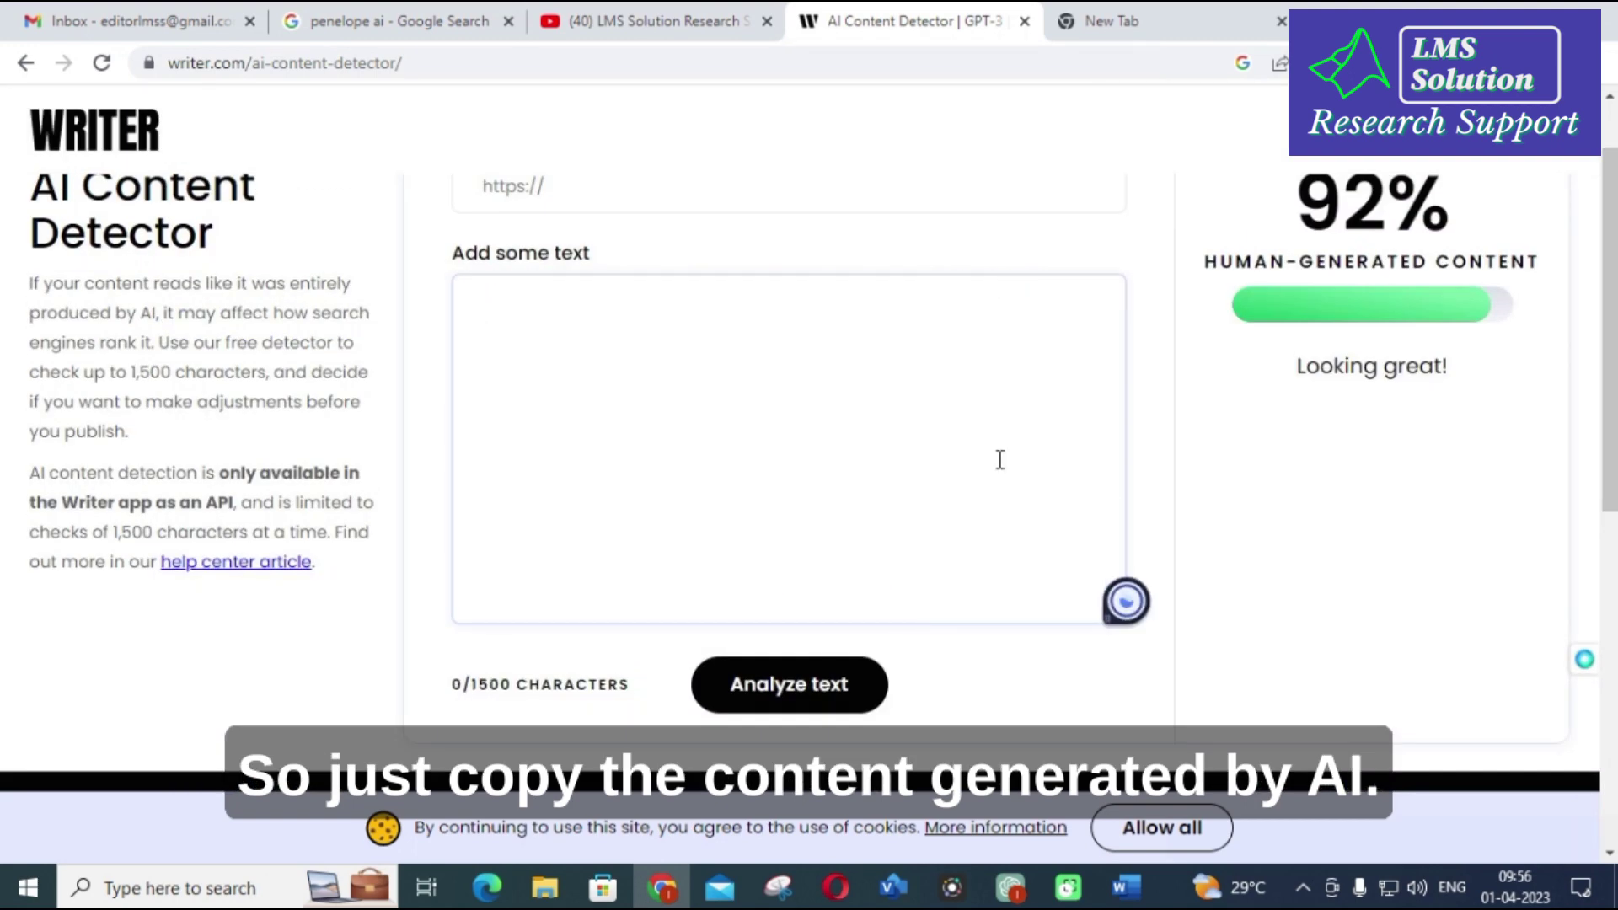
key(ctrl+v)
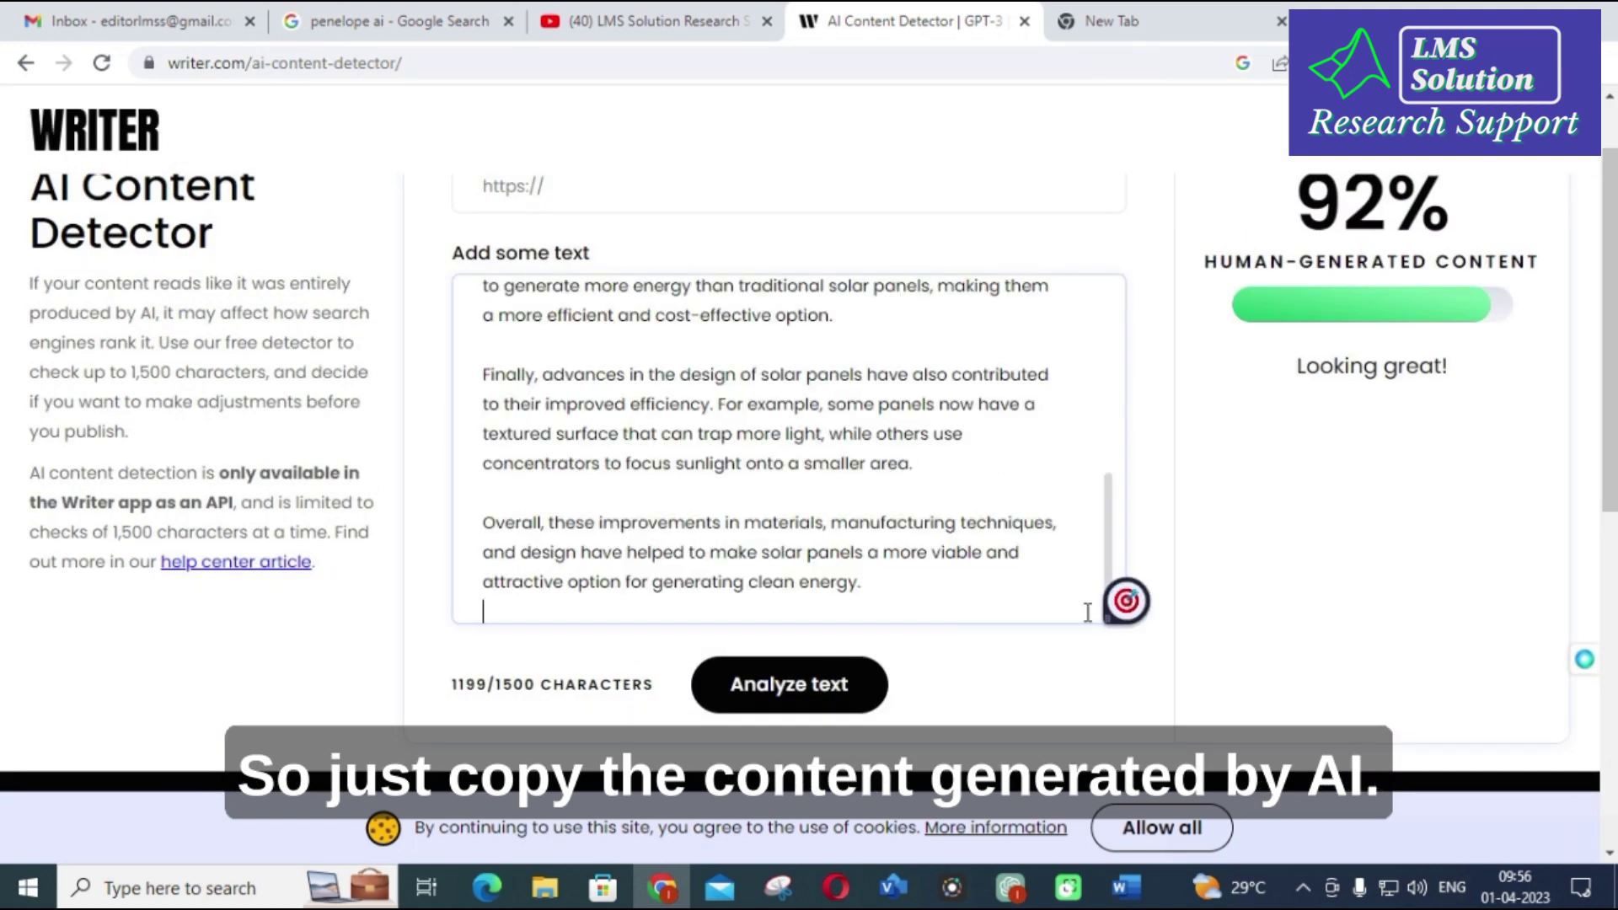
key(Return)
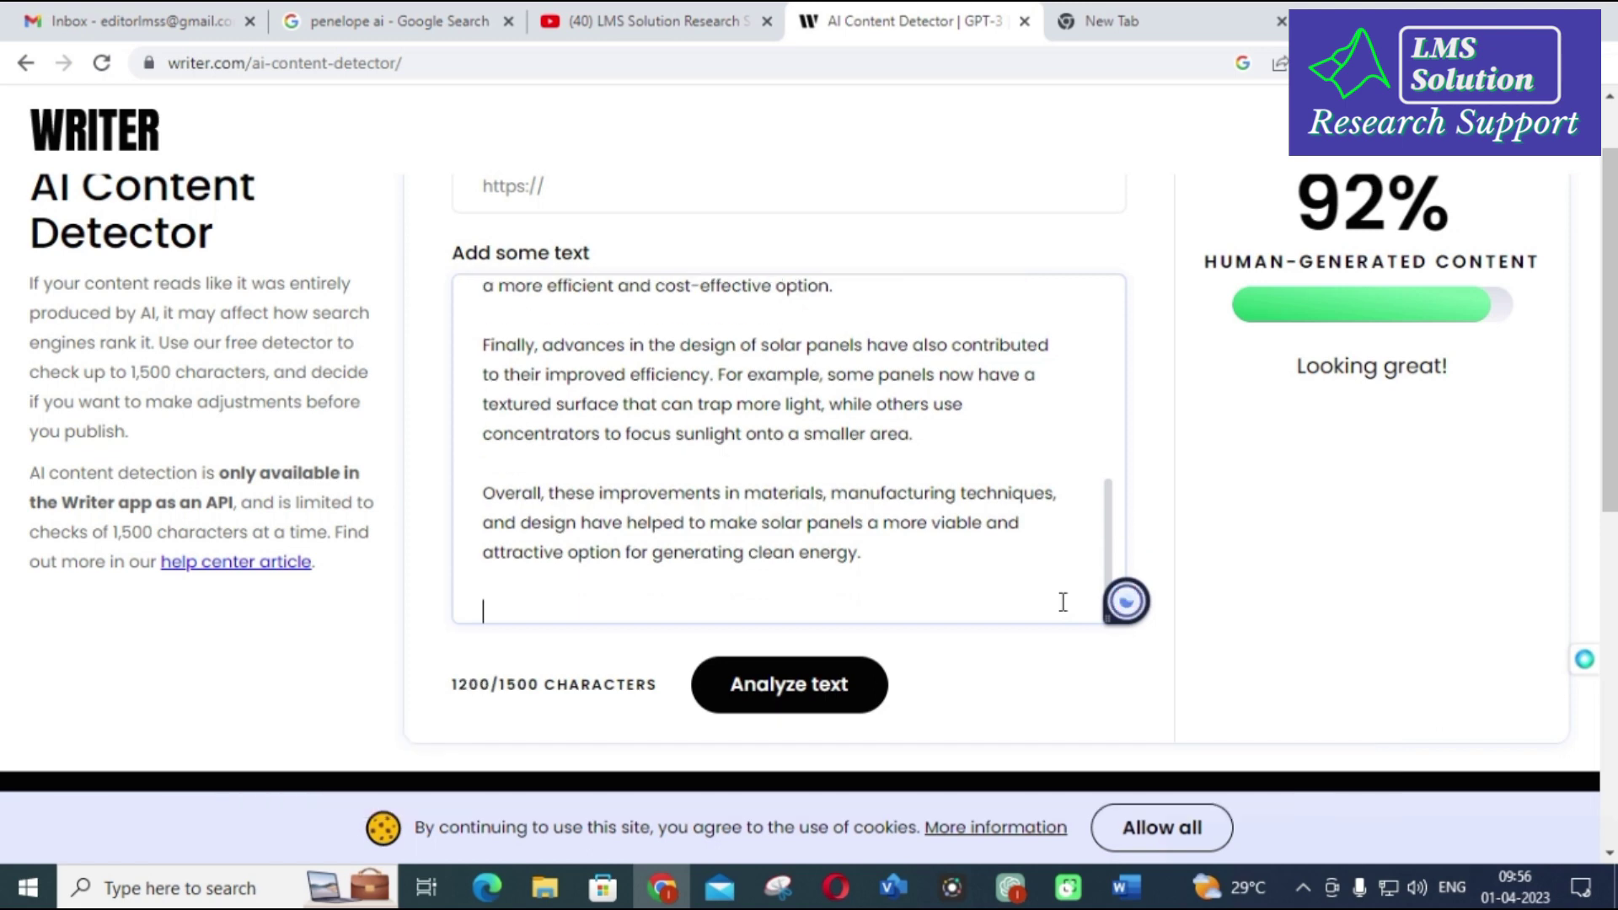
click(876, 682)
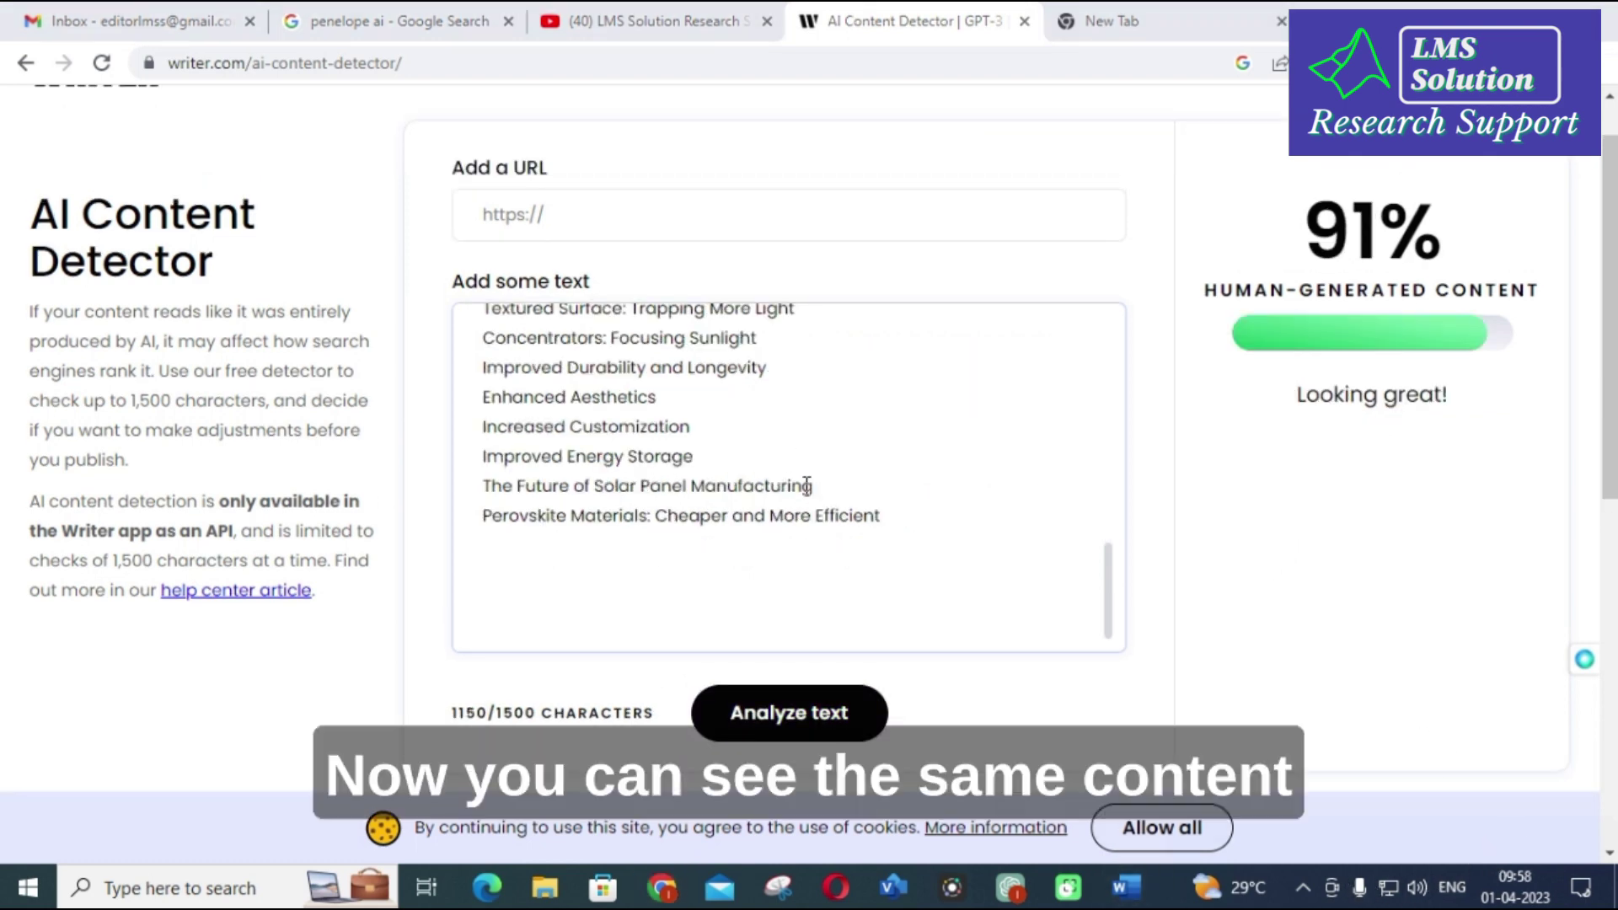
Review the analyzed article text in the detector, then switch to ChatGPT and view the beginning of the generated blog post
scroll(681, 498, up, 10)
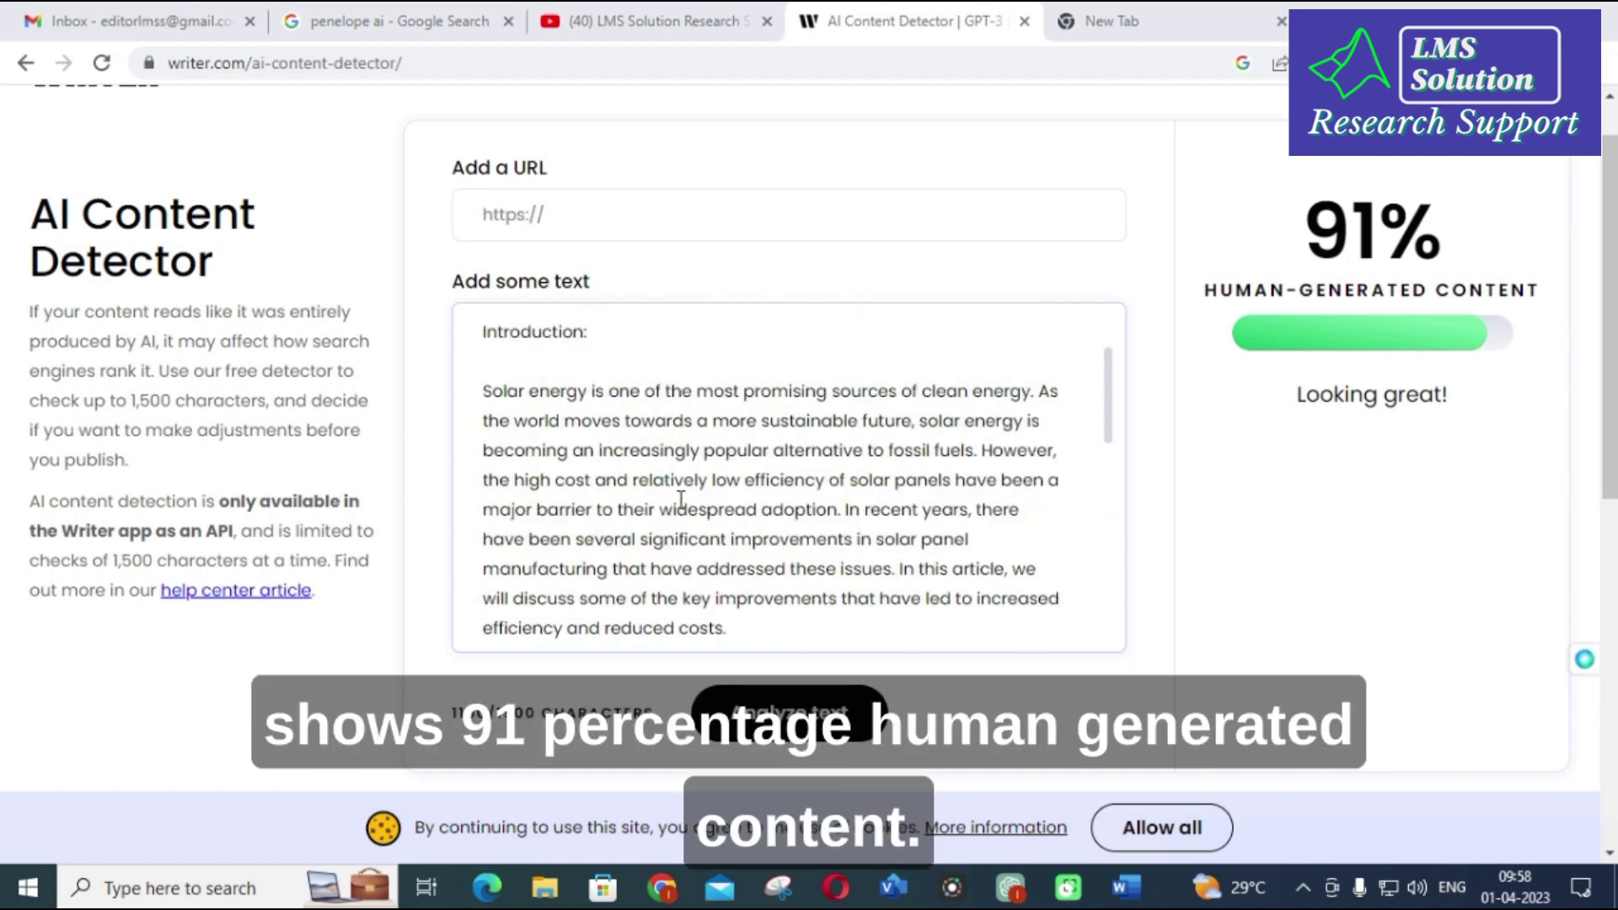
scroll(681, 498, up, 1)
scroll(674, 506, down, 3)
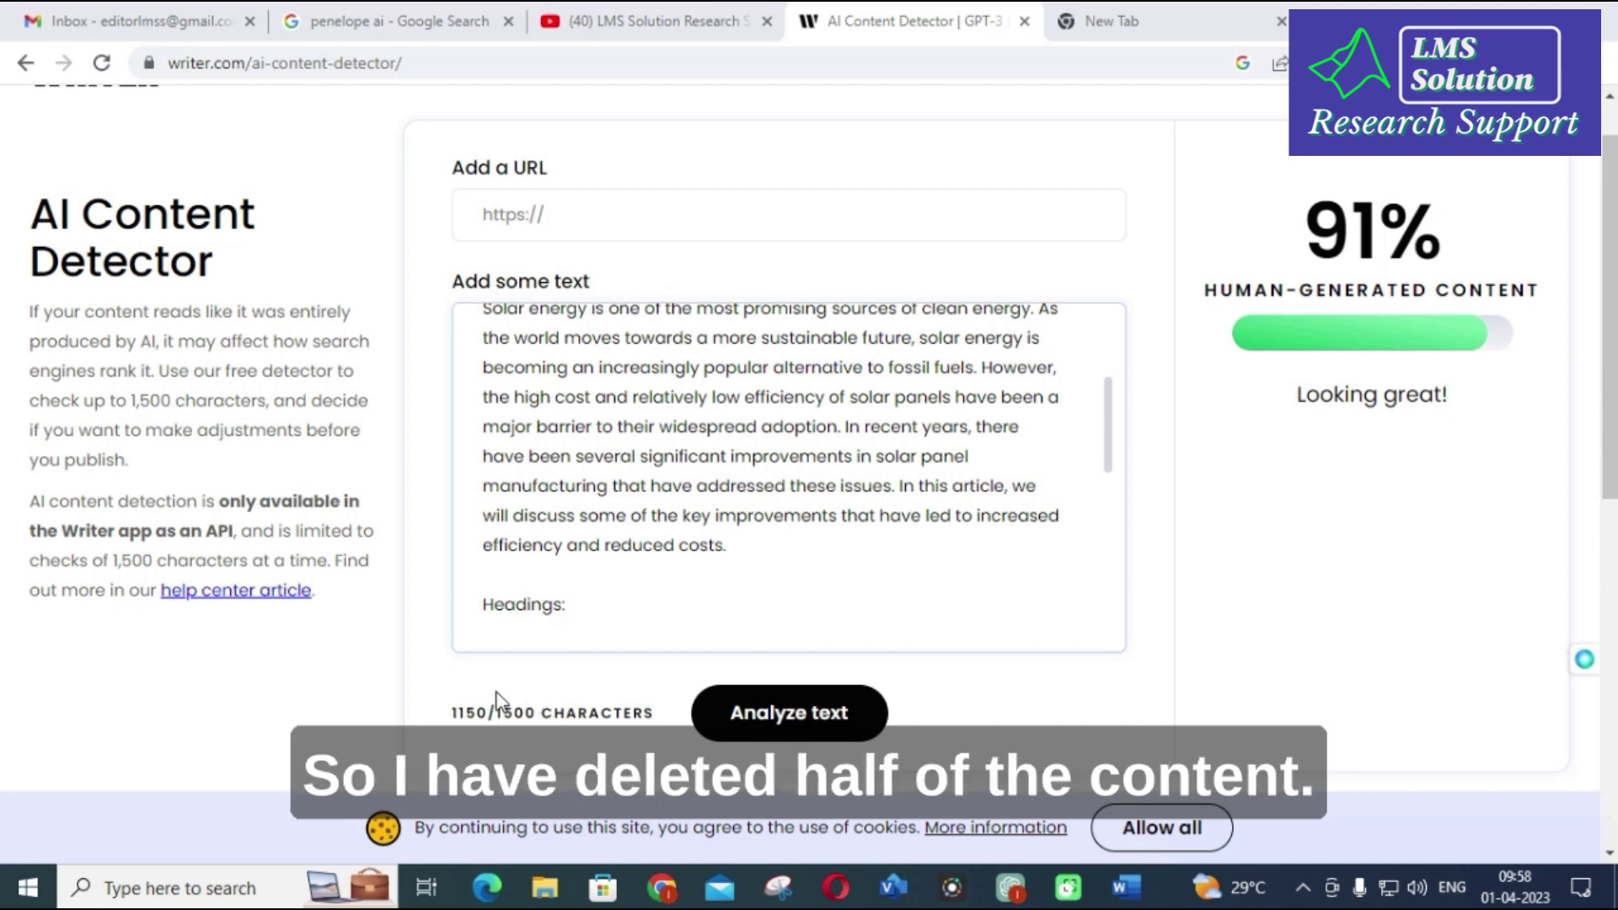
click(1011, 888)
scroll(523, 376, up, 15)
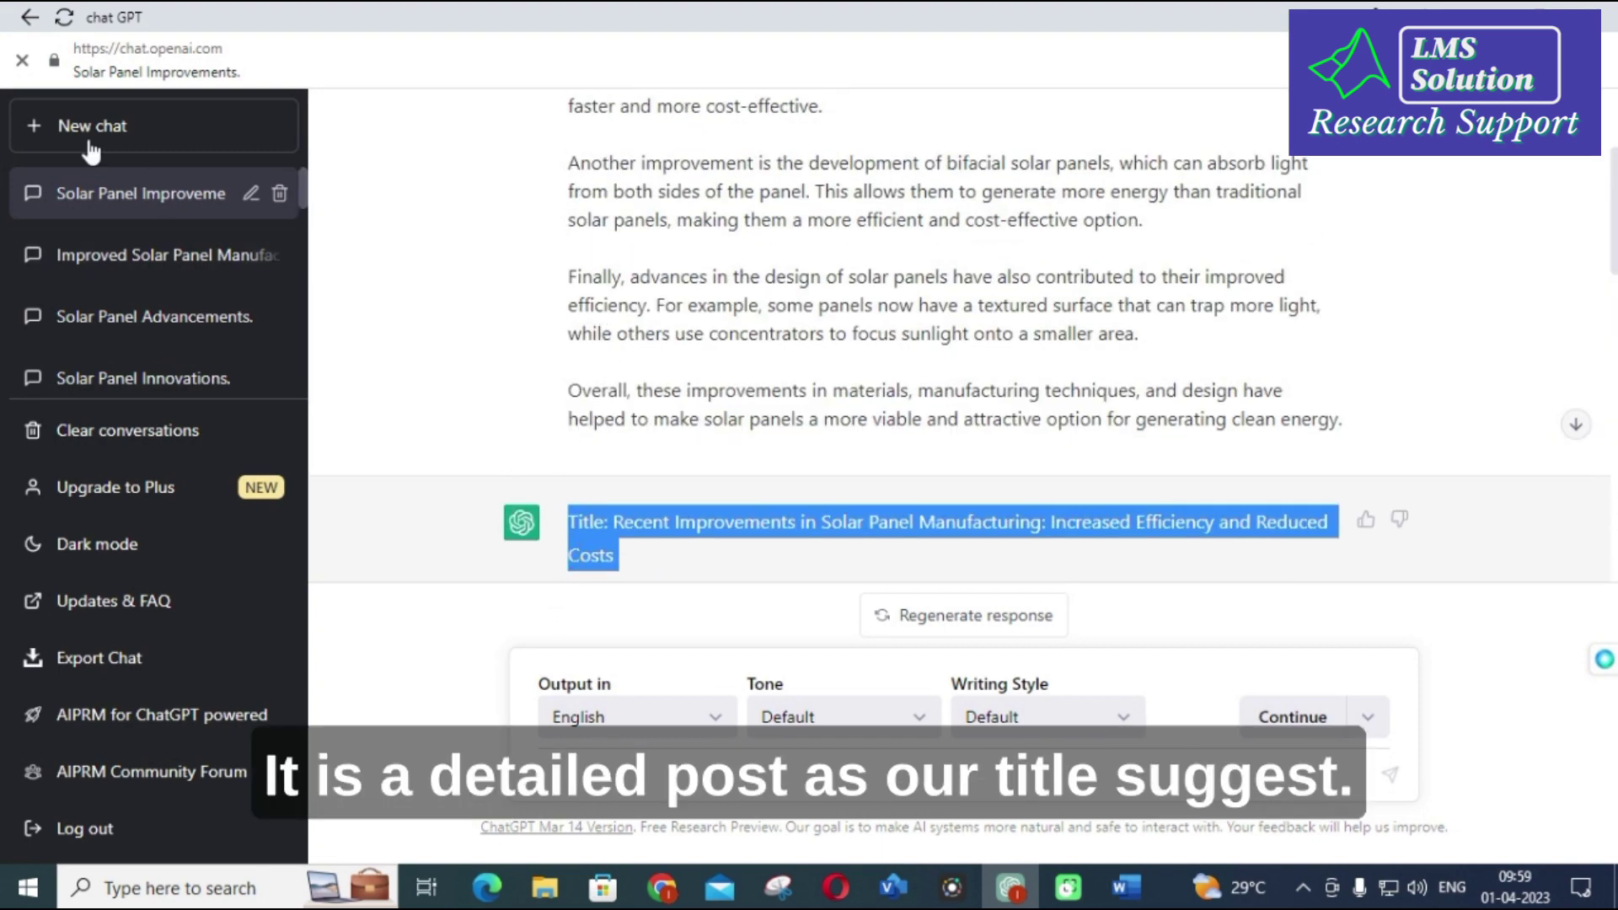
Start a new chat and look through the listed AIPRM writing prompts for ones that produce human-written content
click(133, 123)
scroll(540, 358, down, 4)
scroll(541, 358, down, 4)
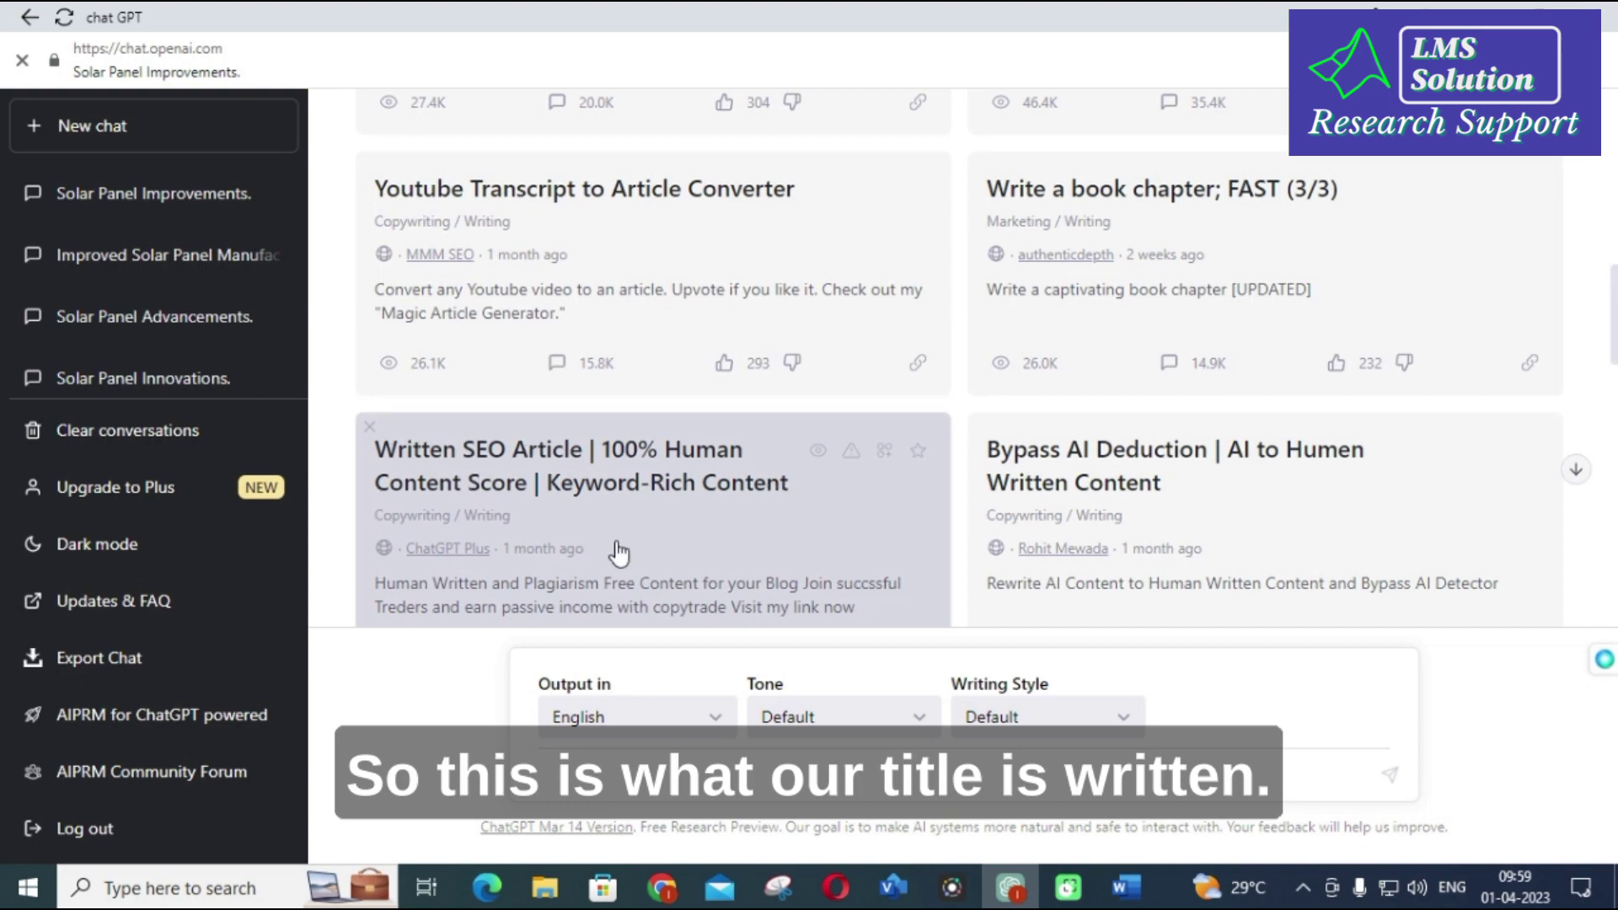
scroll(628, 510, down, 4)
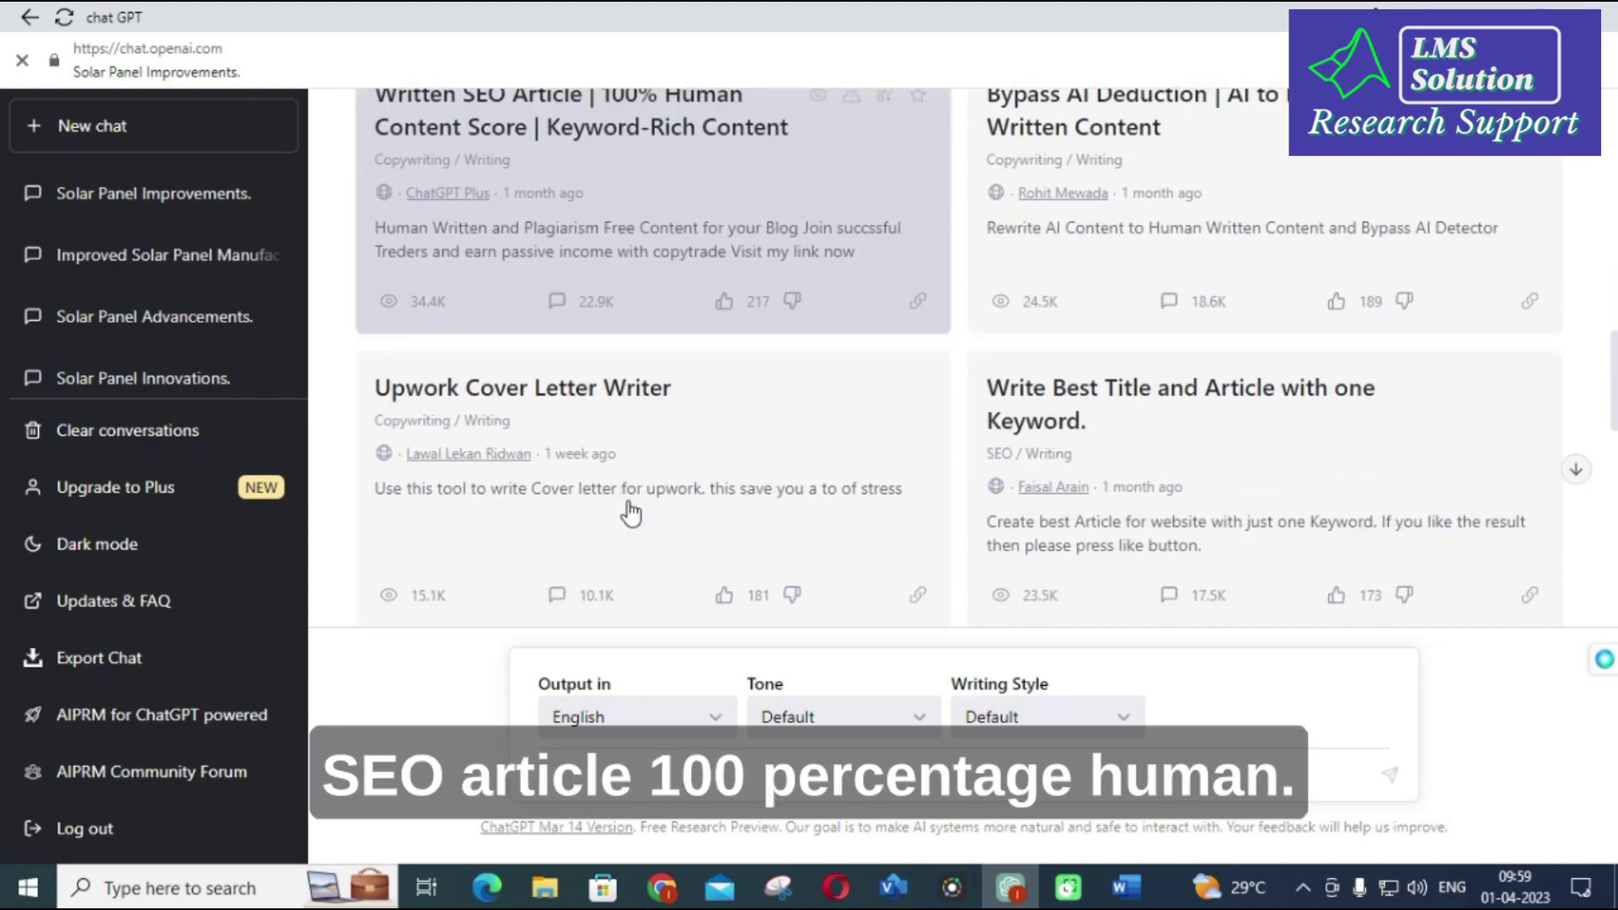
scroll(835, 534, up, 4)
scroll(881, 459, down, 12)
scroll(810, 421, up, 4)
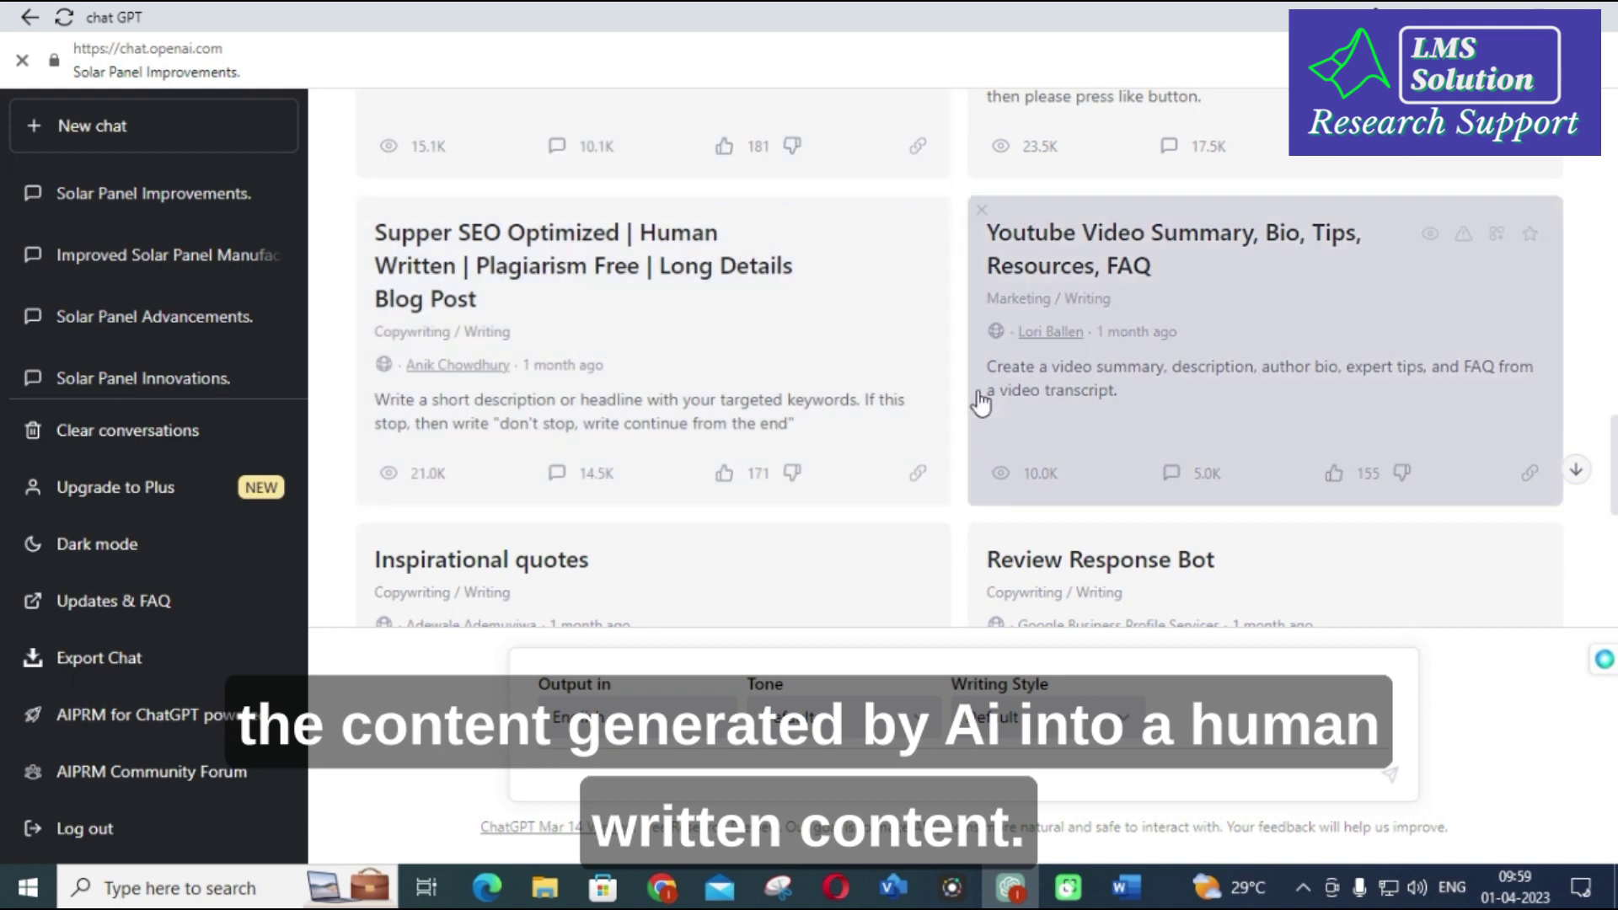
scroll(978, 397, down, 5)
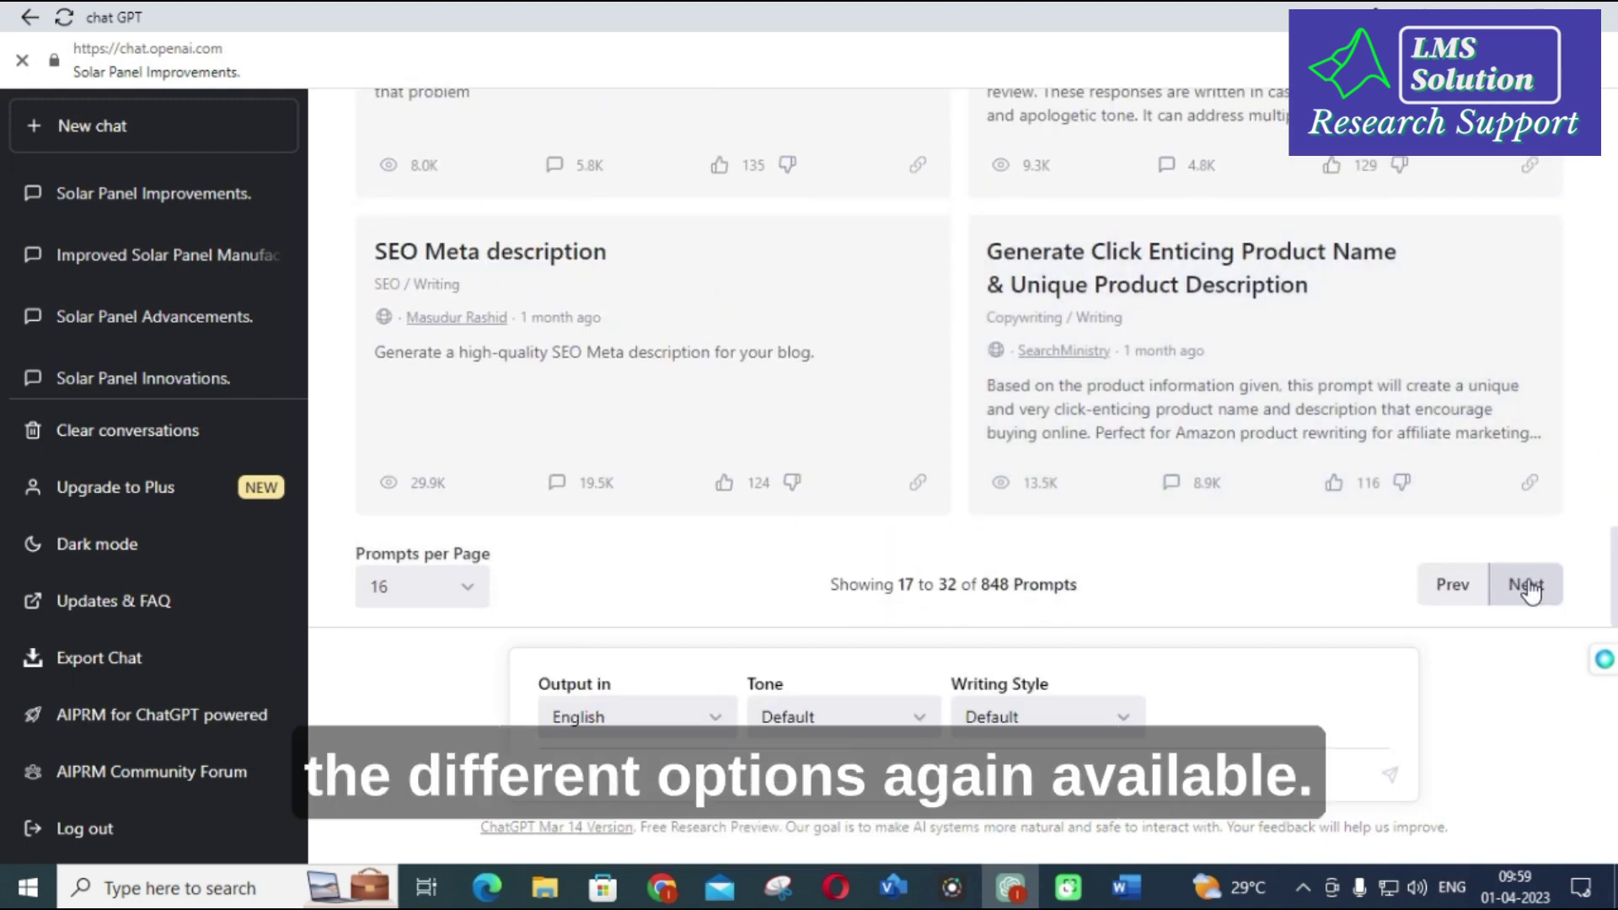
Go to the next page of AIPRM prompts and look through the options there
click(1526, 587)
scroll(589, 398, up, 2)
scroll(553, 409, down, 2)
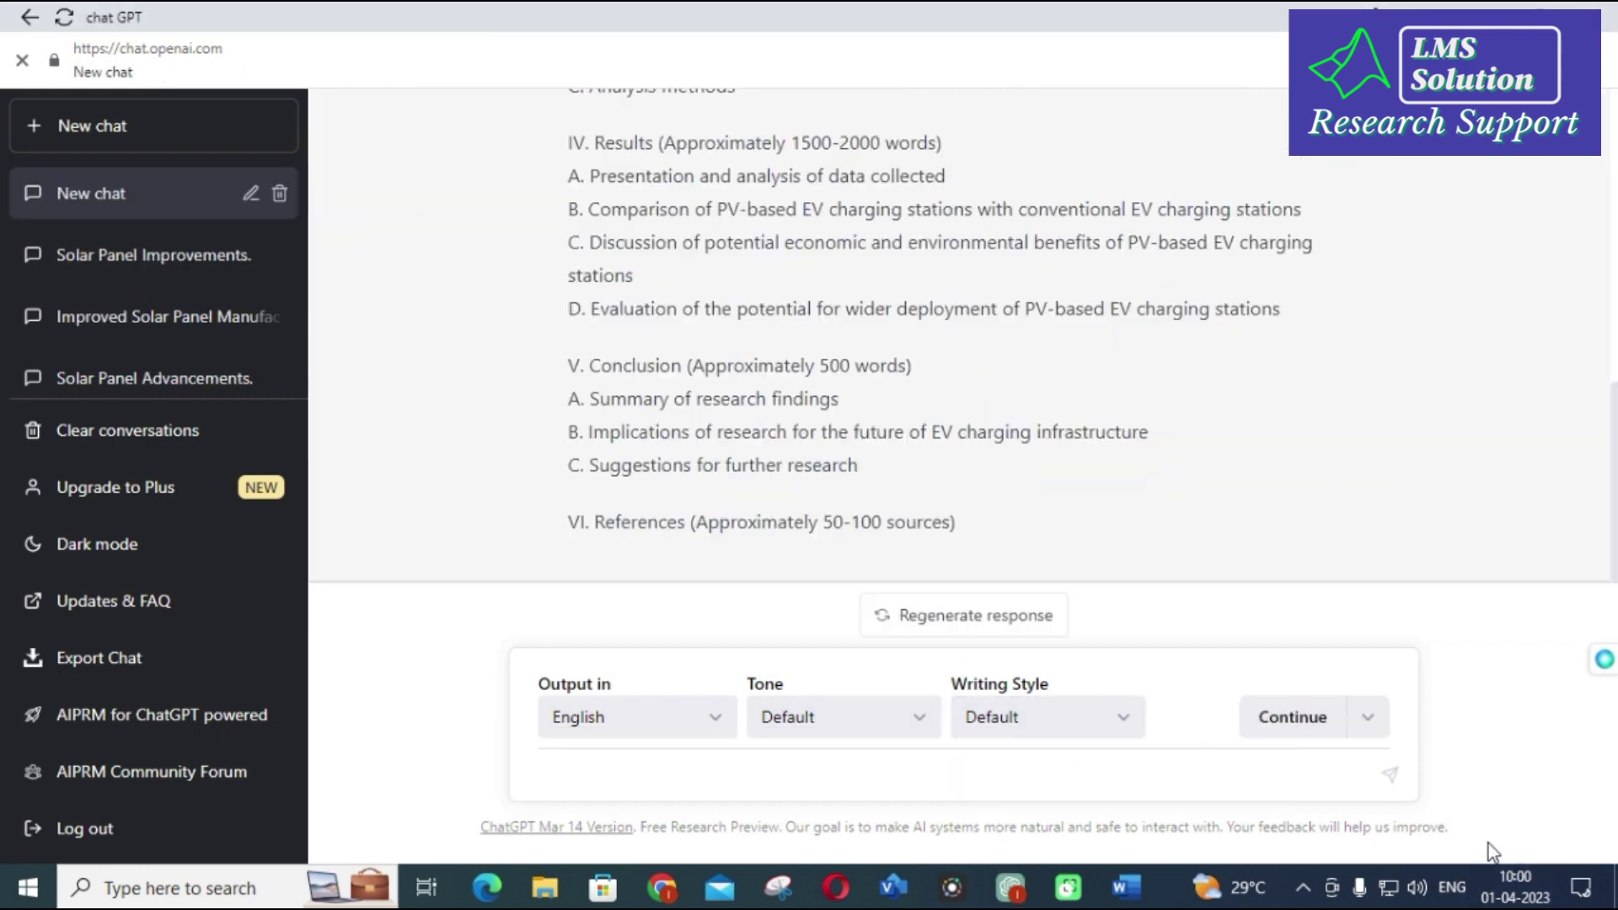
Read through the generated research paper outline on PV-based electric vehicle charging stations, from the title and introduction to the references
scroll(1277, 396, up, 2)
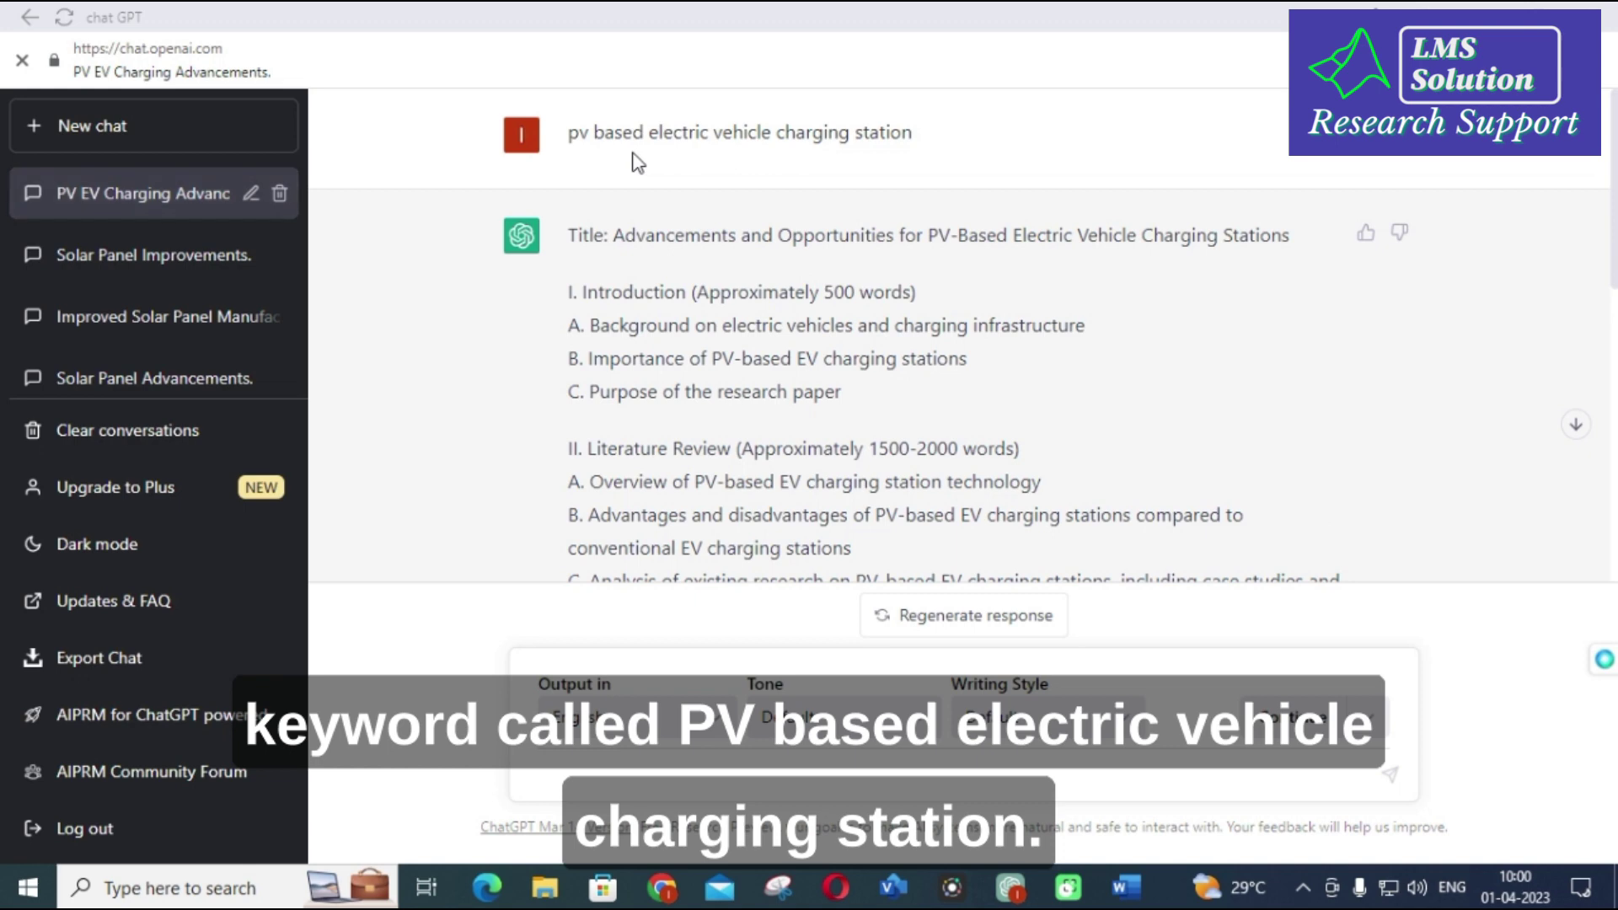
scroll(661, 179, down, 1)
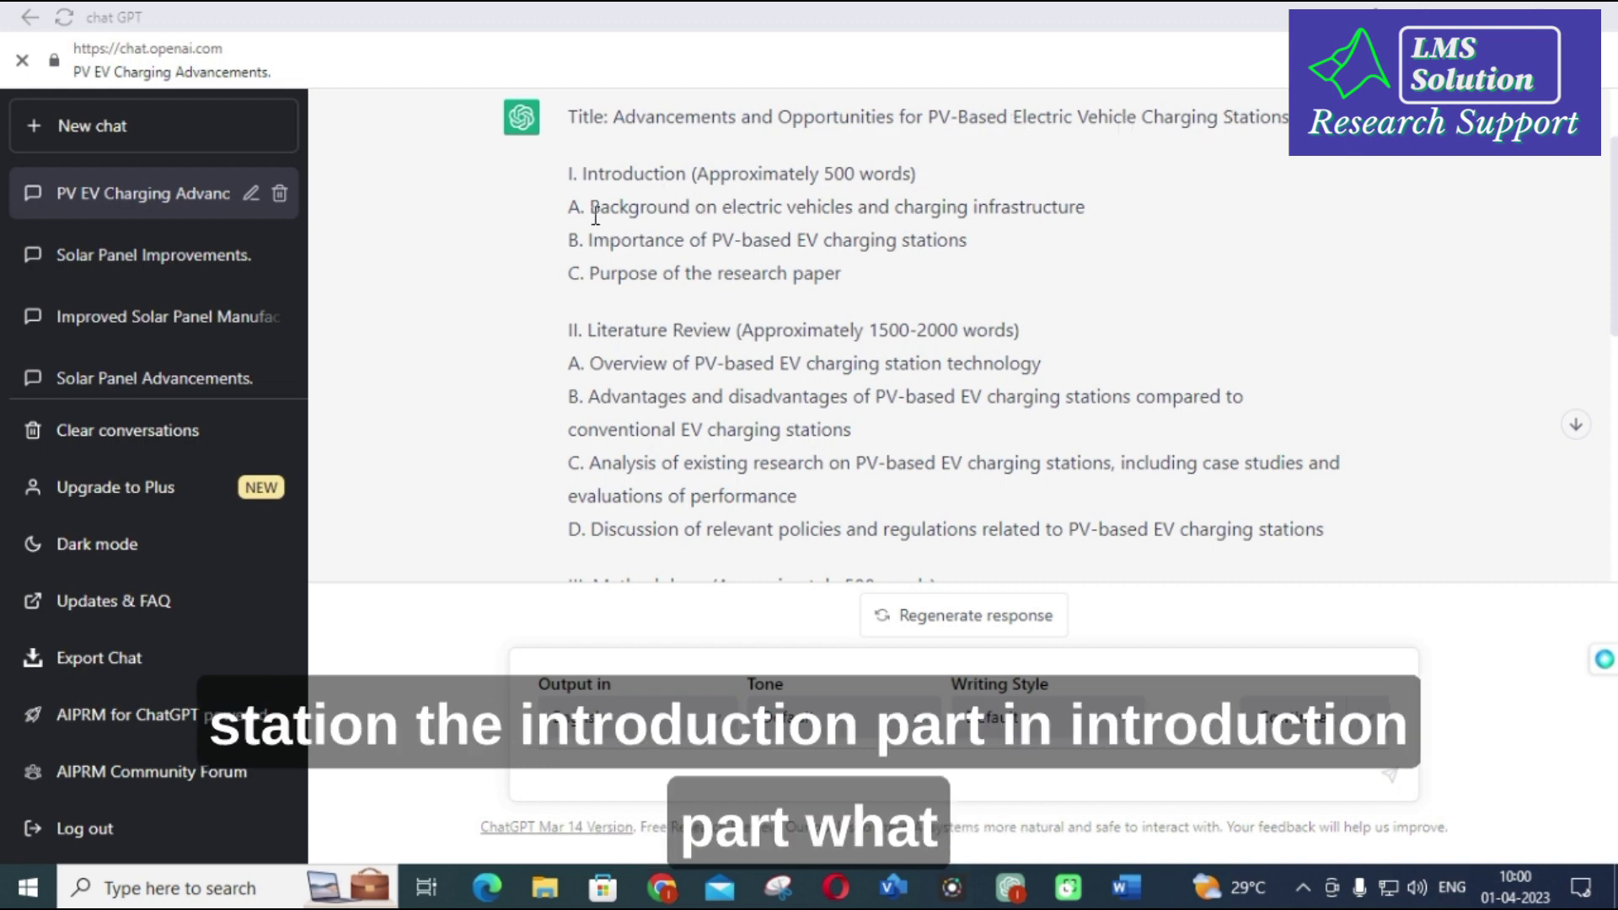
drag(596, 207, 841, 275)
scroll(621, 325, down, 1)
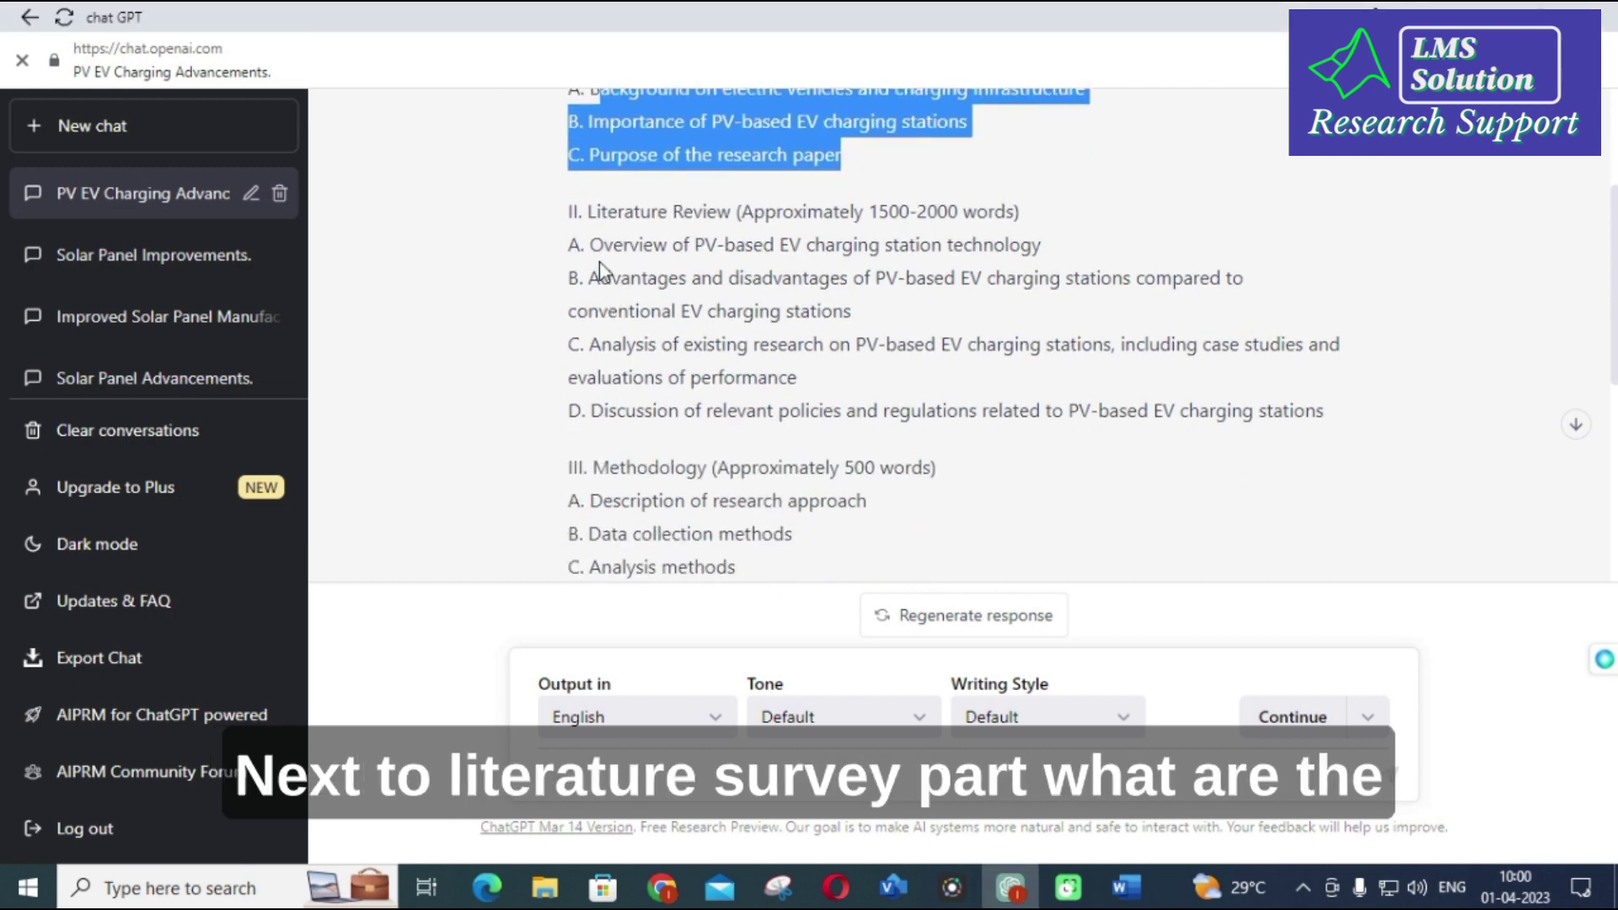
drag(589, 244, 1355, 401)
scroll(725, 287, down, 3)
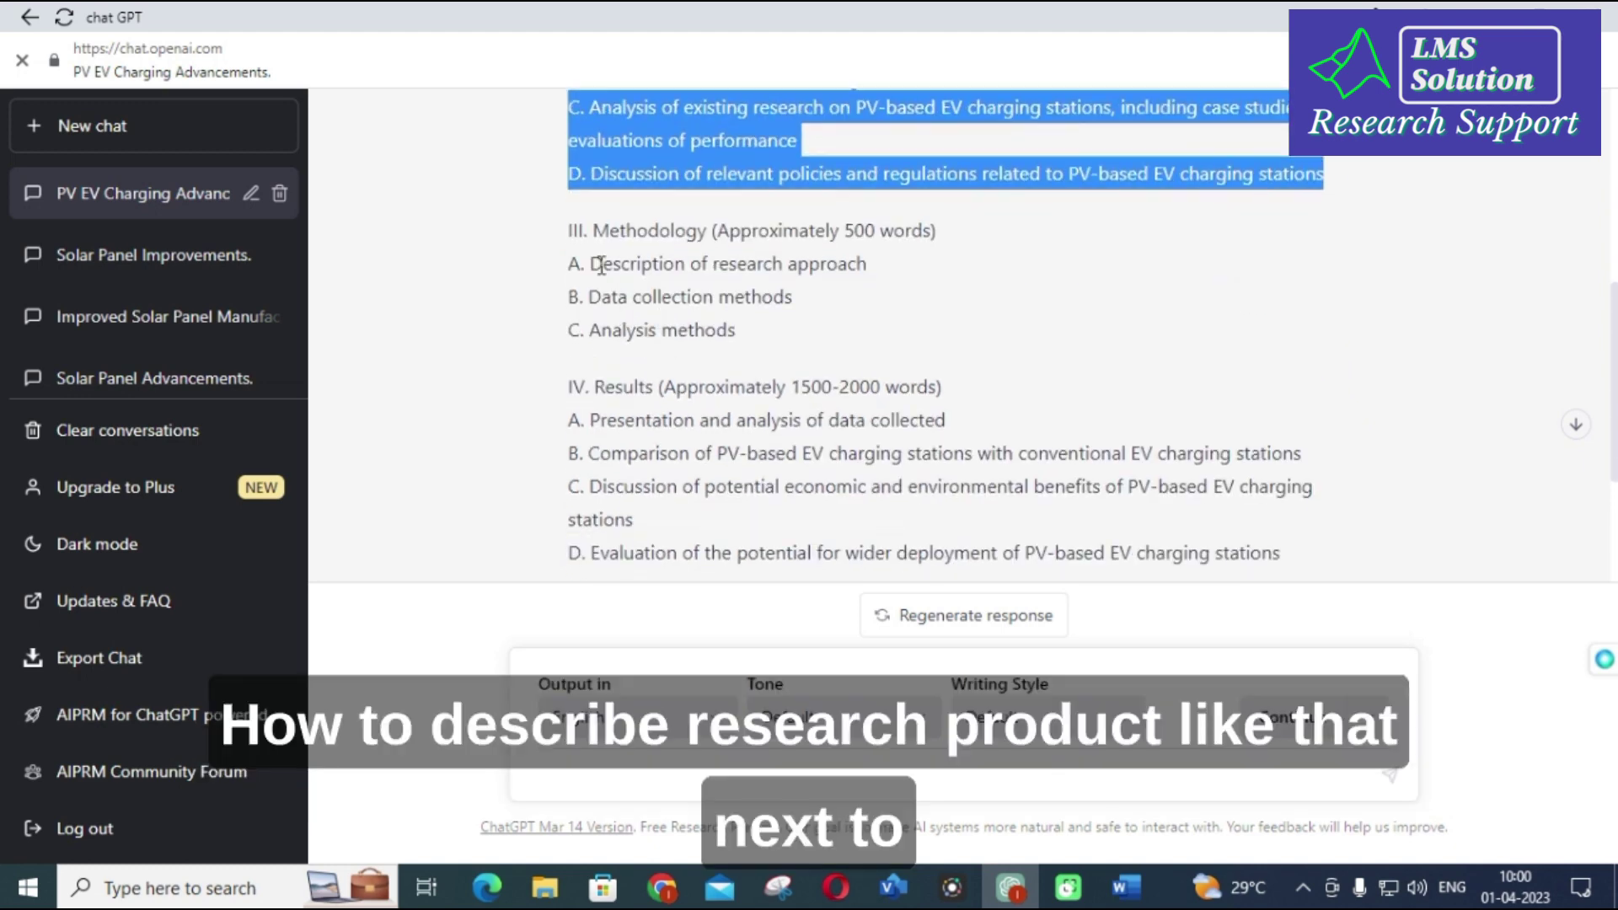
scroll(601, 264, down, 3)
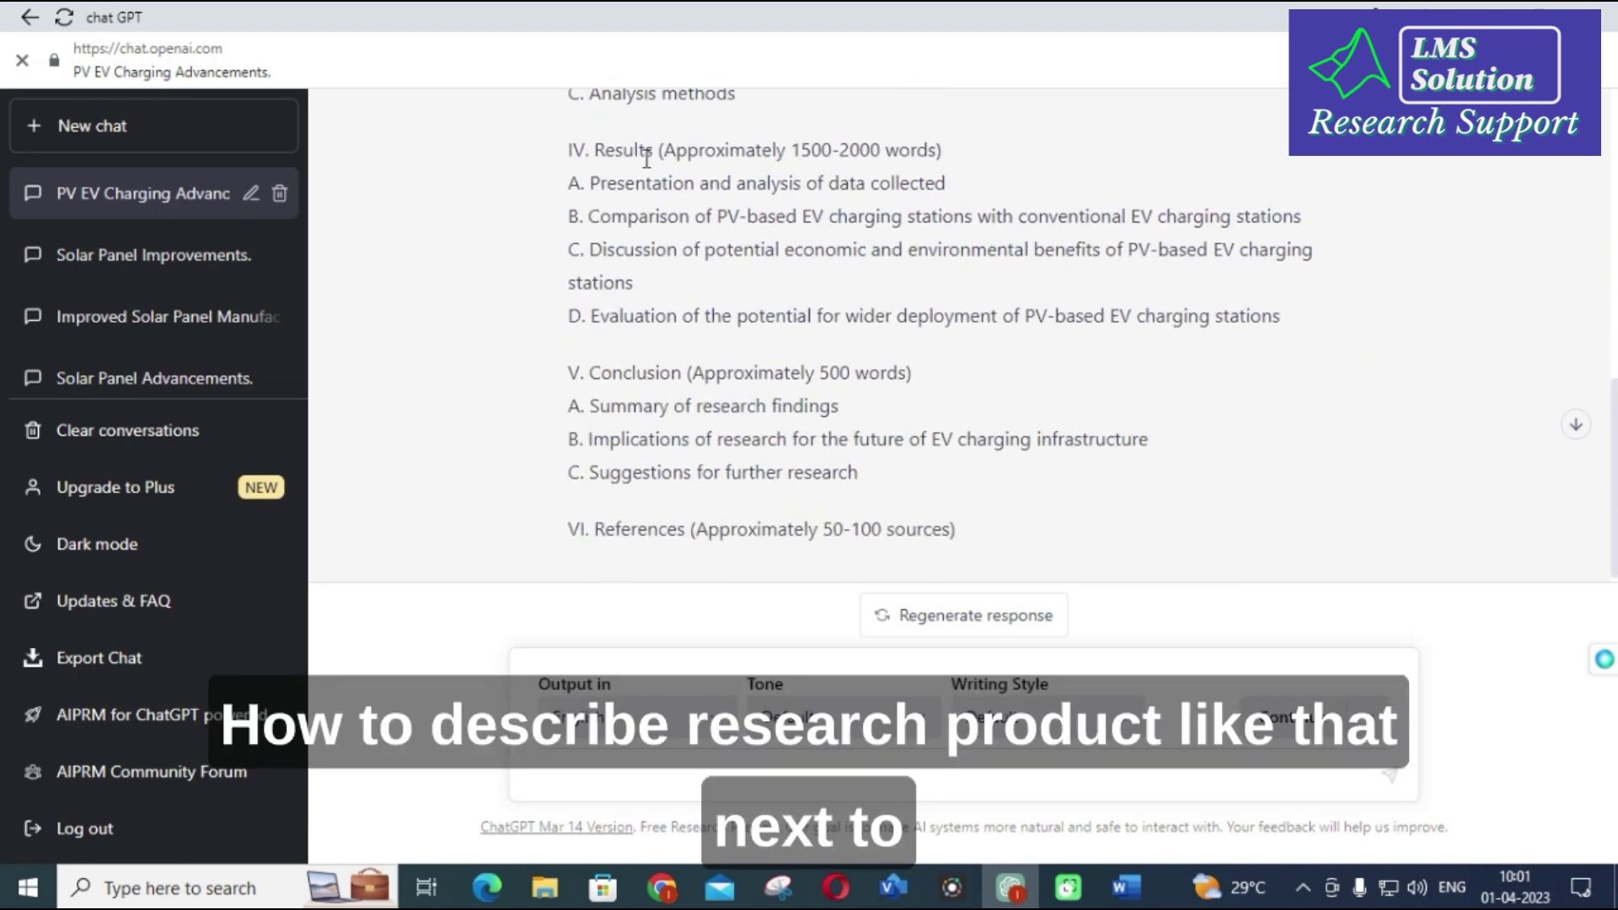
scroll(657, 377, down, 1)
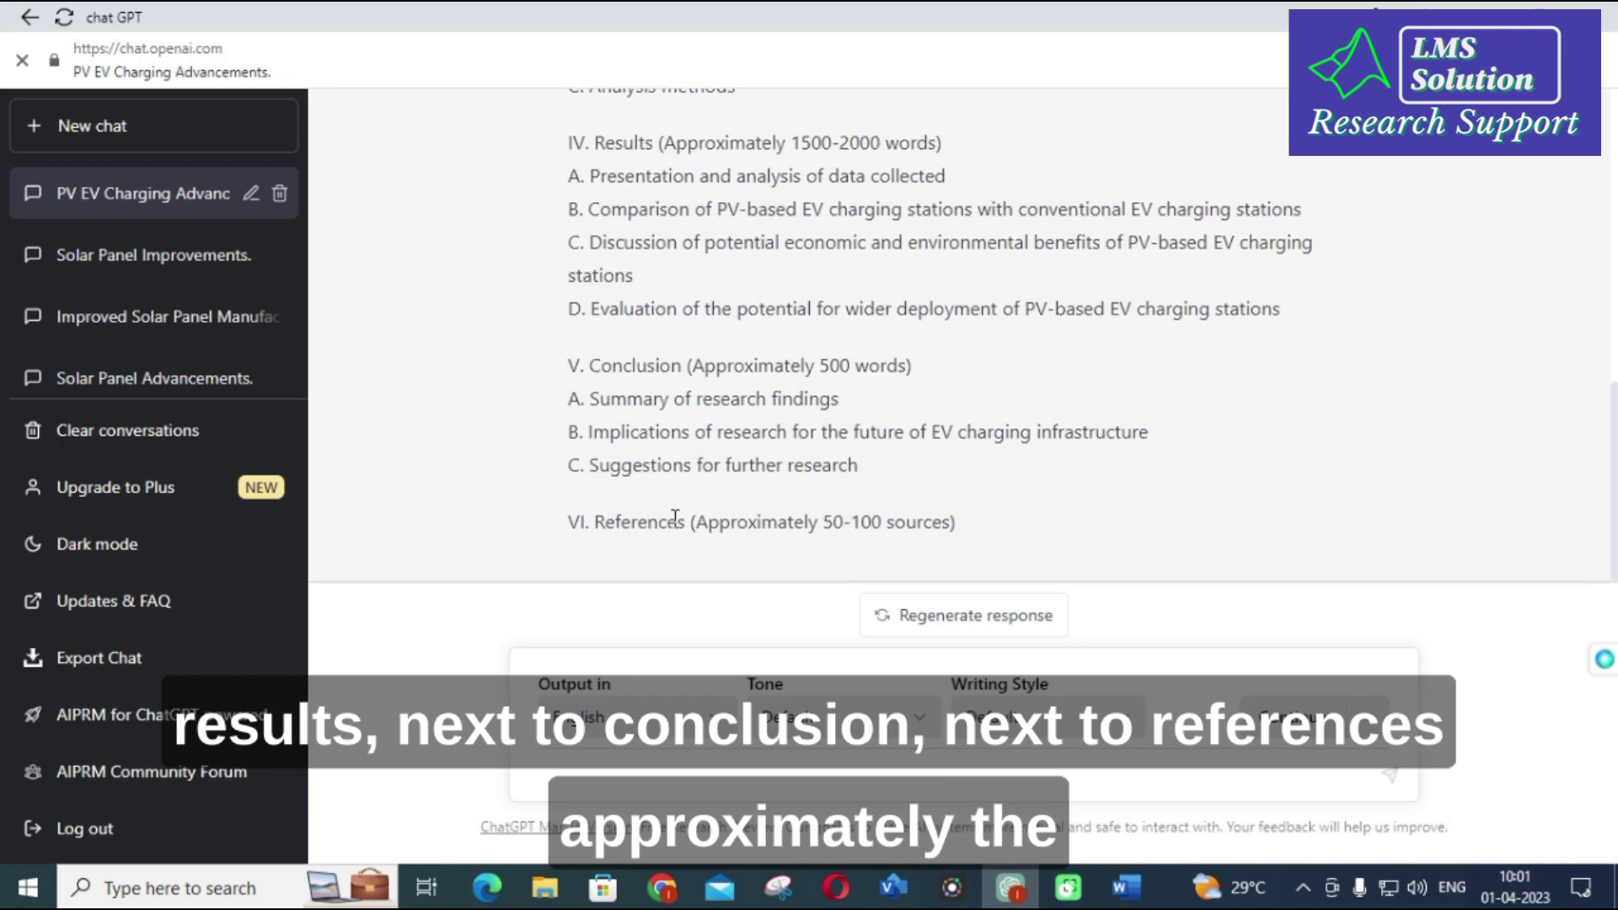
Go back through the outline and check the suggested word count of each section and the number of reference sources
scroll(840, 369, up, 1)
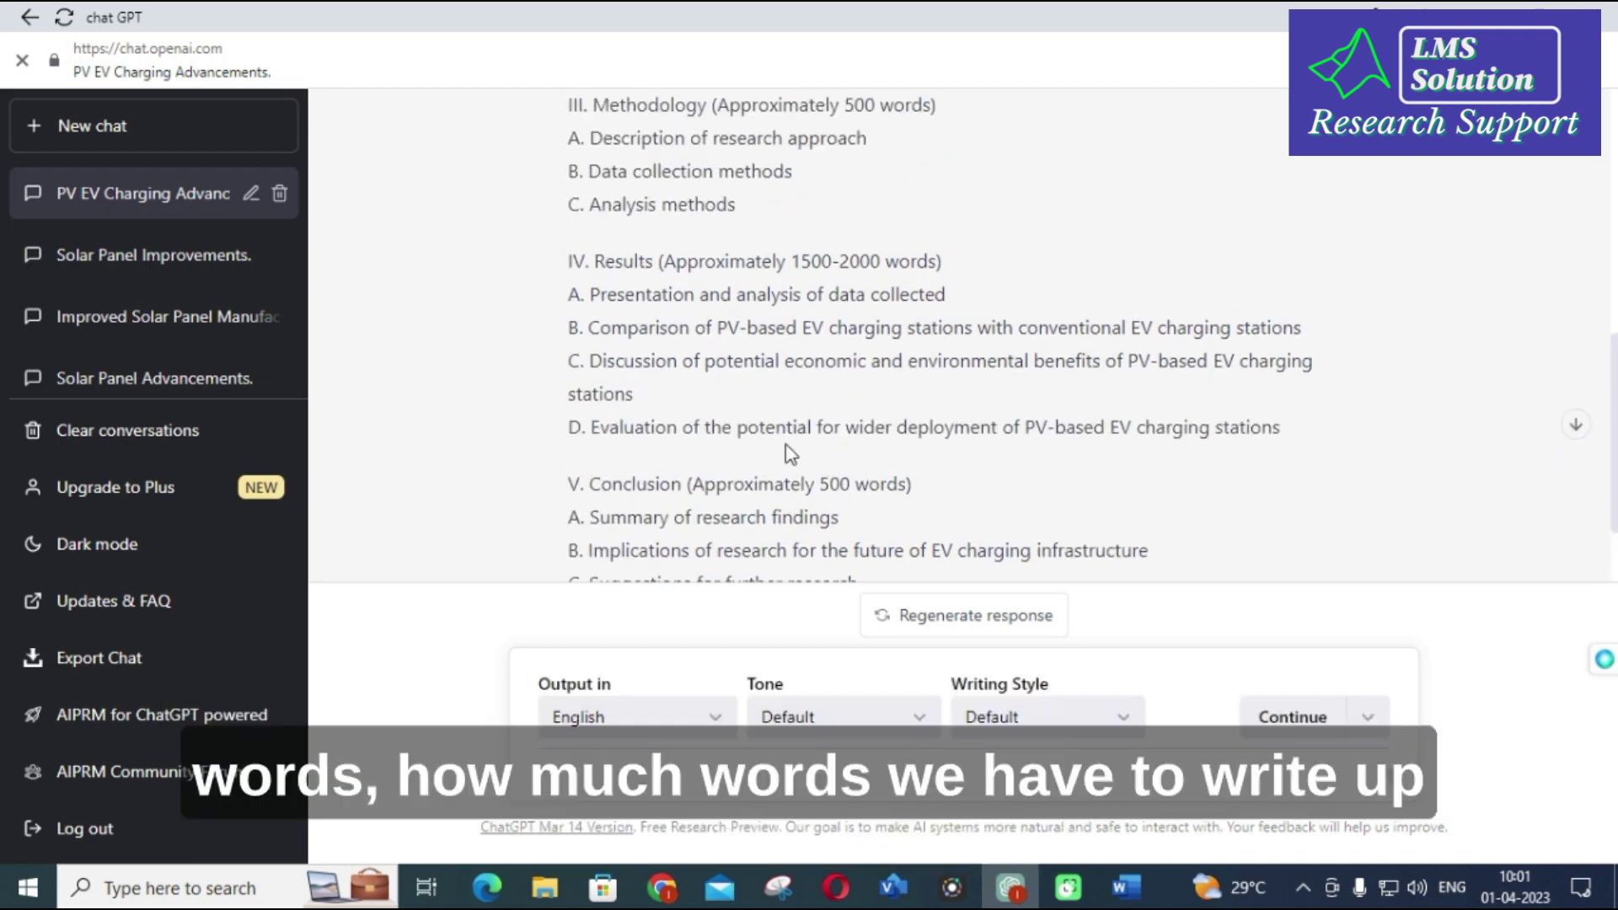
scroll(801, 447, up, 3)
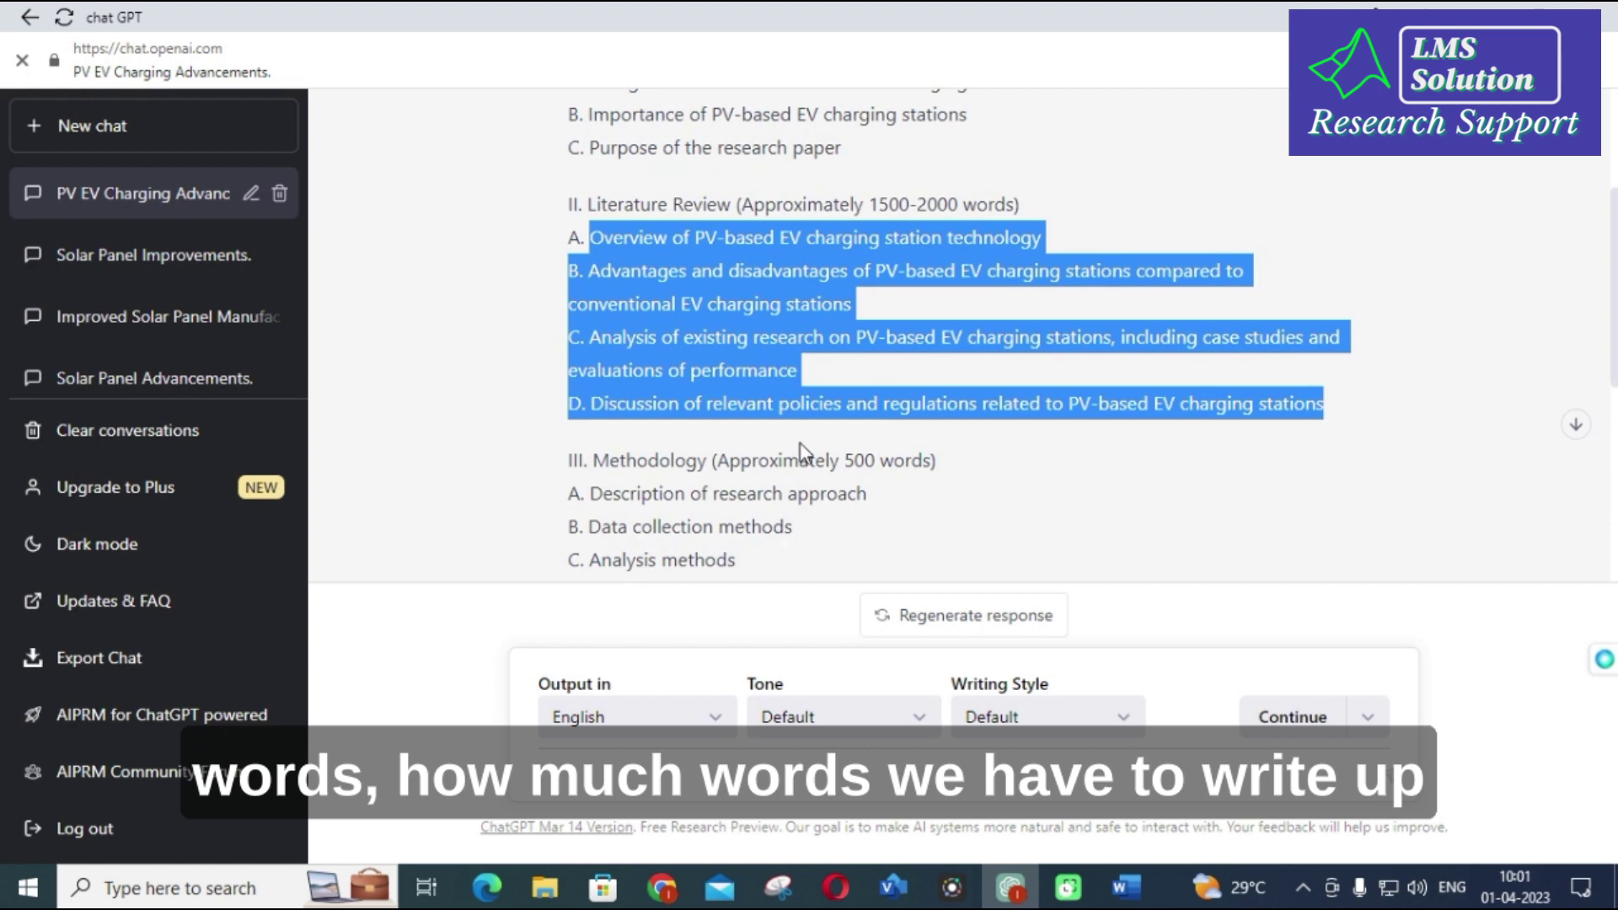
click(1024, 476)
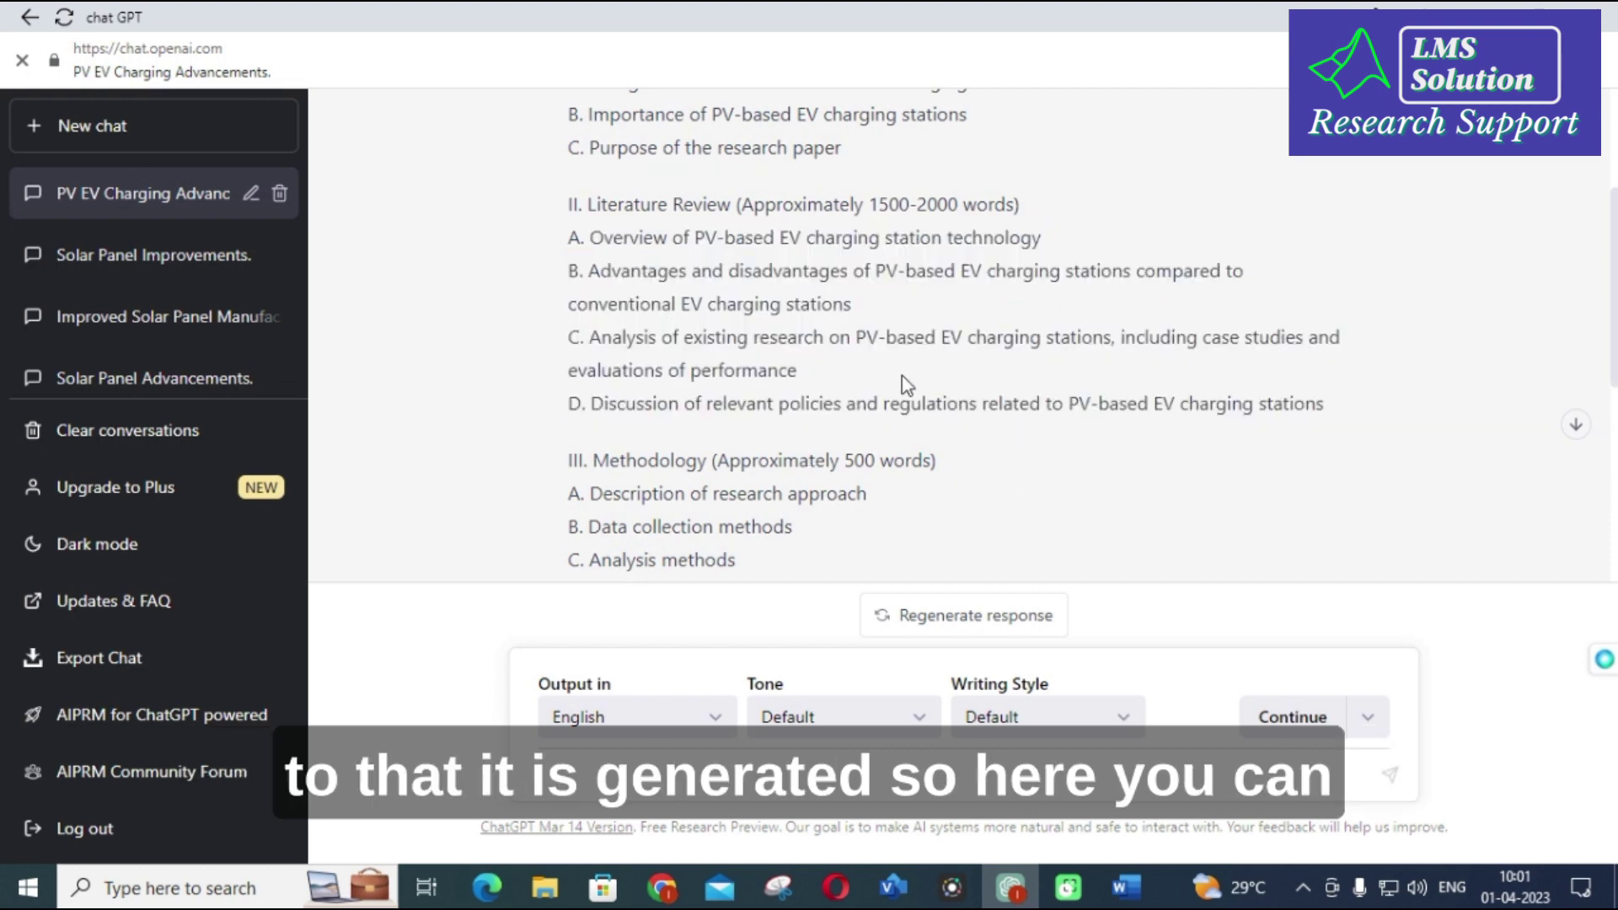
scroll(927, 353, up, 2)
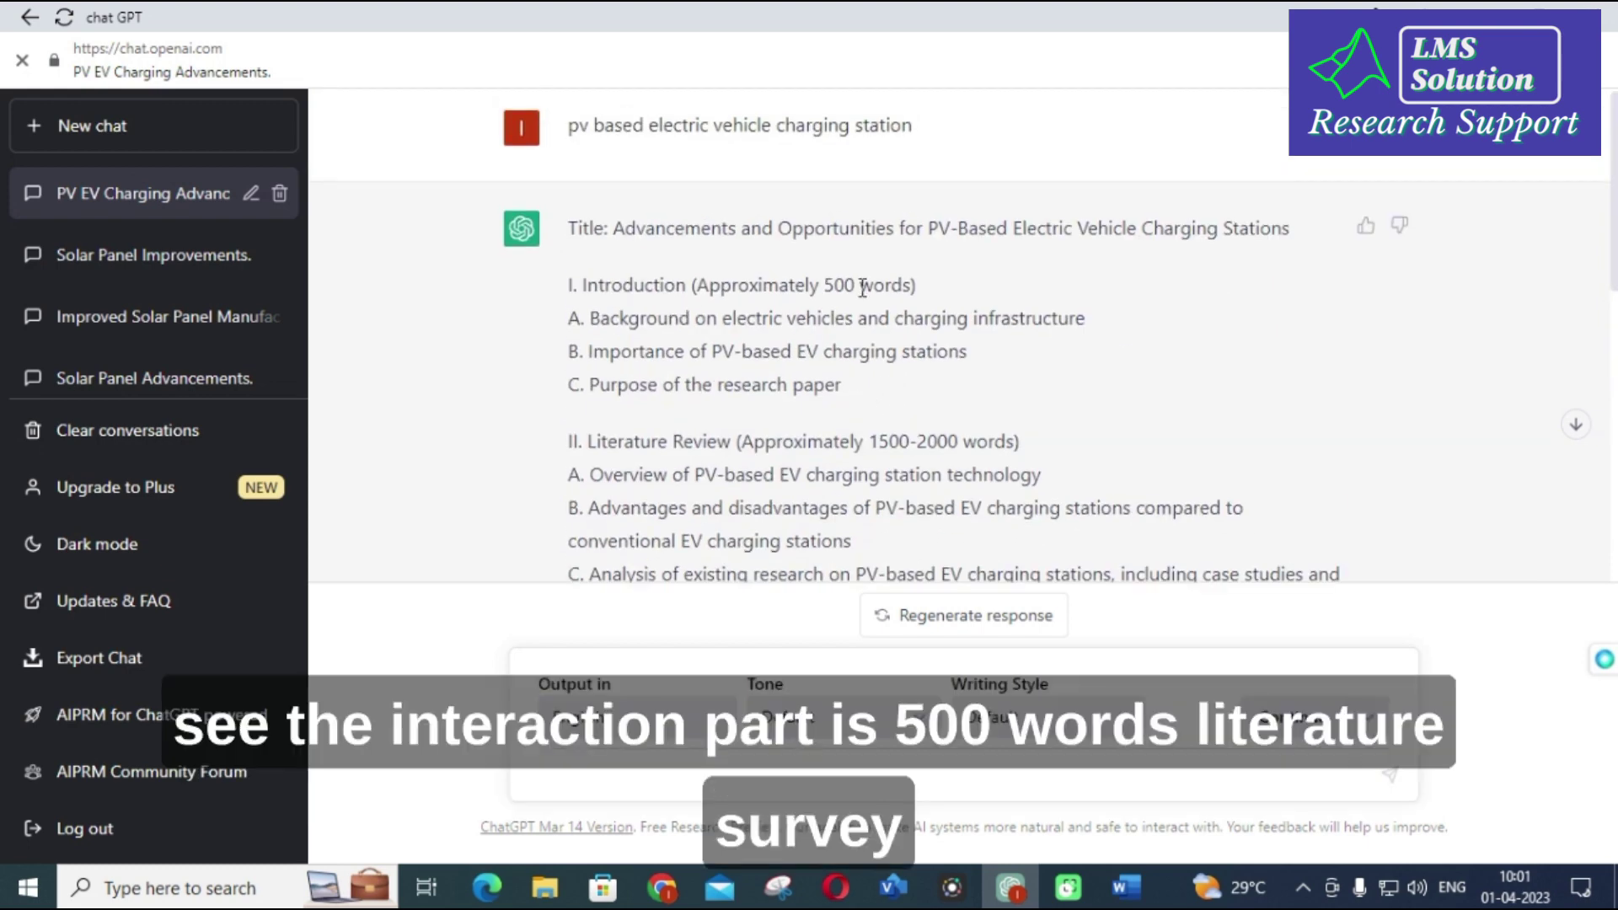
scroll(880, 300, down, 2)
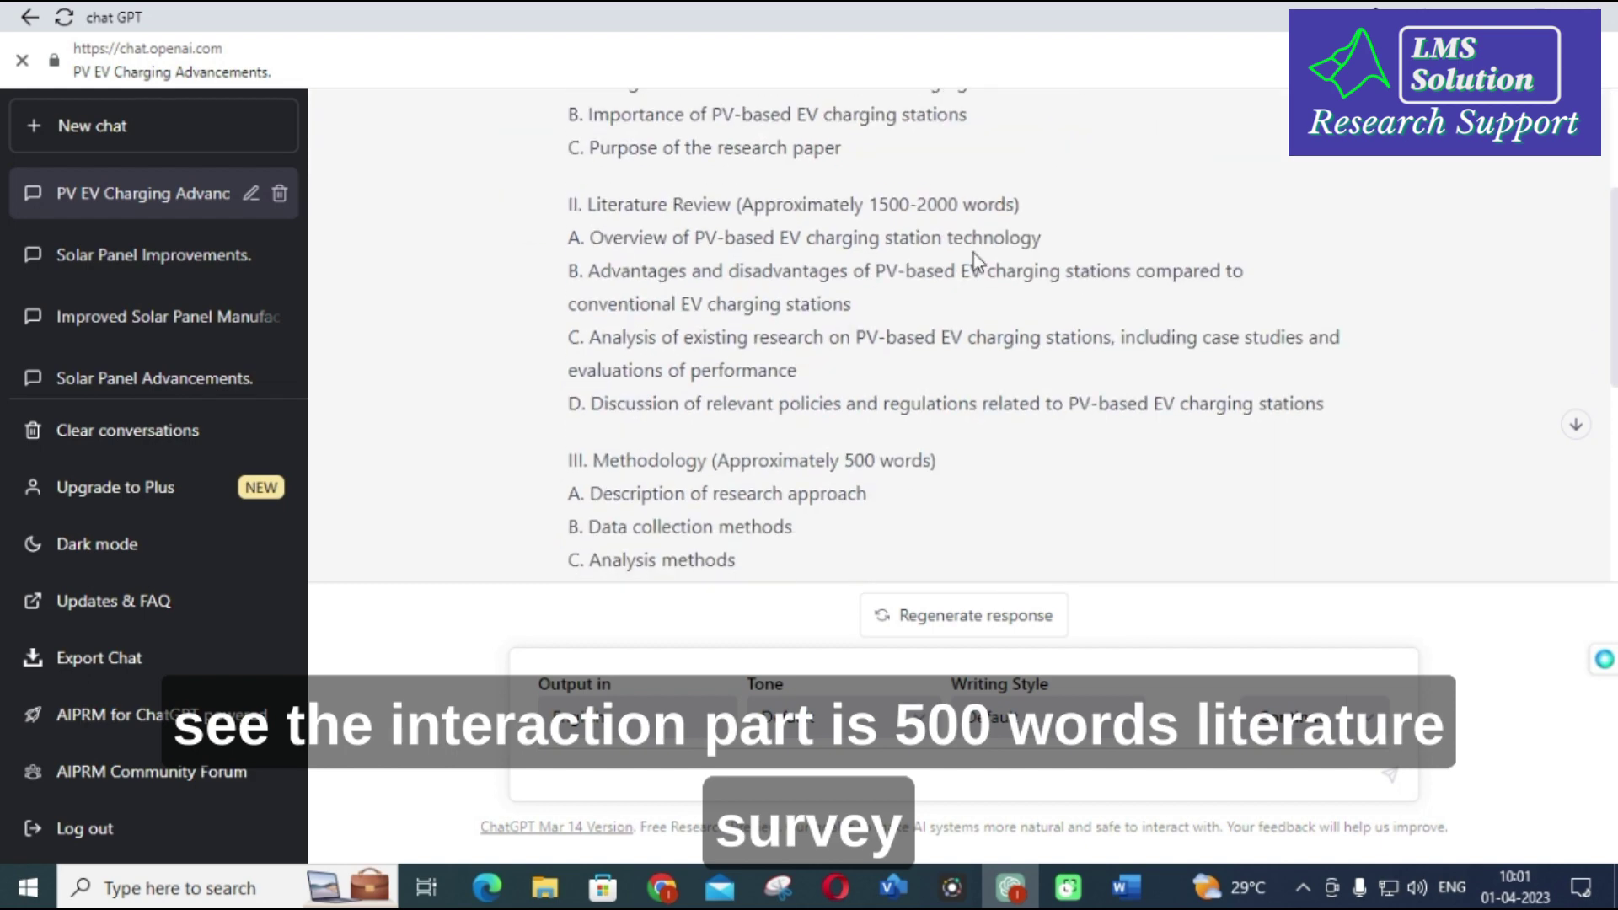
scroll(1018, 217, down, 1)
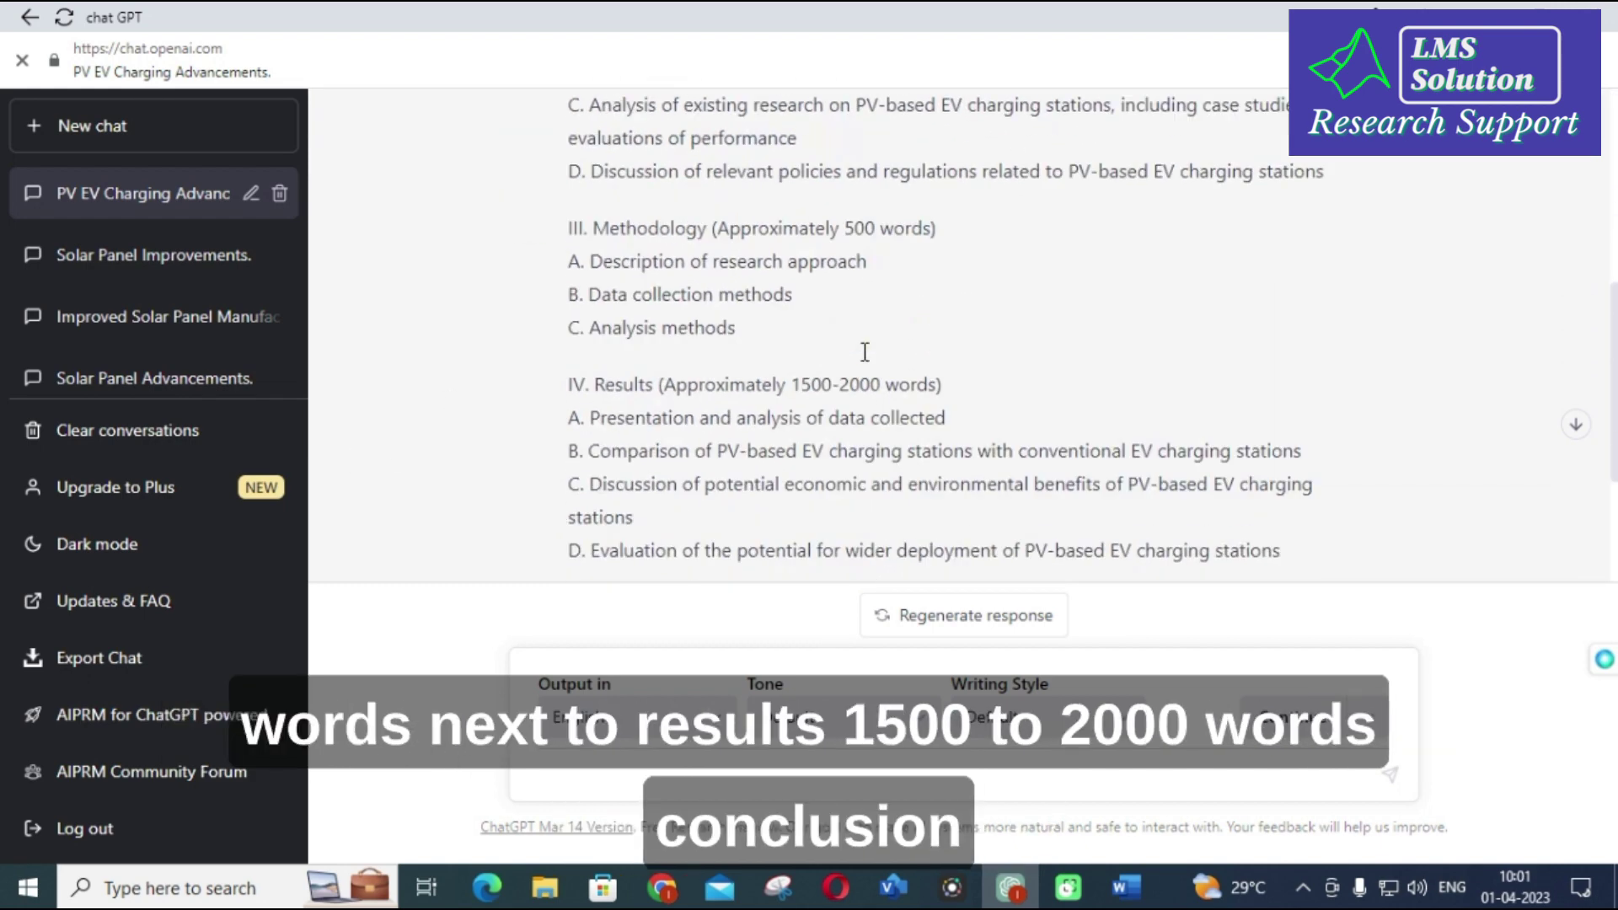
scroll(860, 351, down, 3)
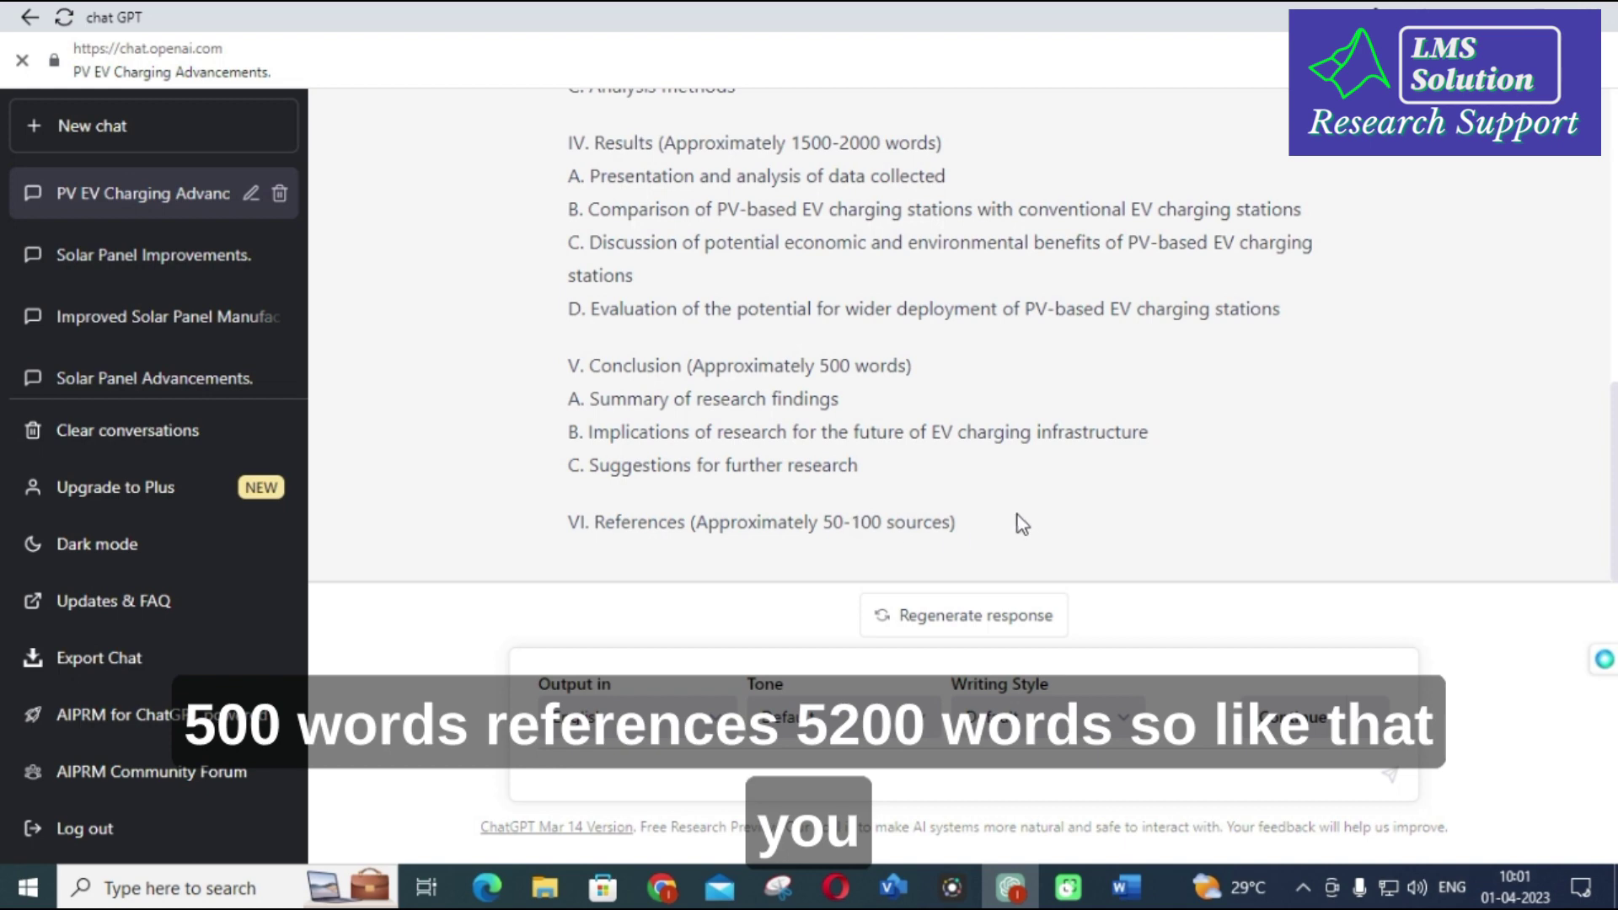
scroll(1014, 513, up, 10)
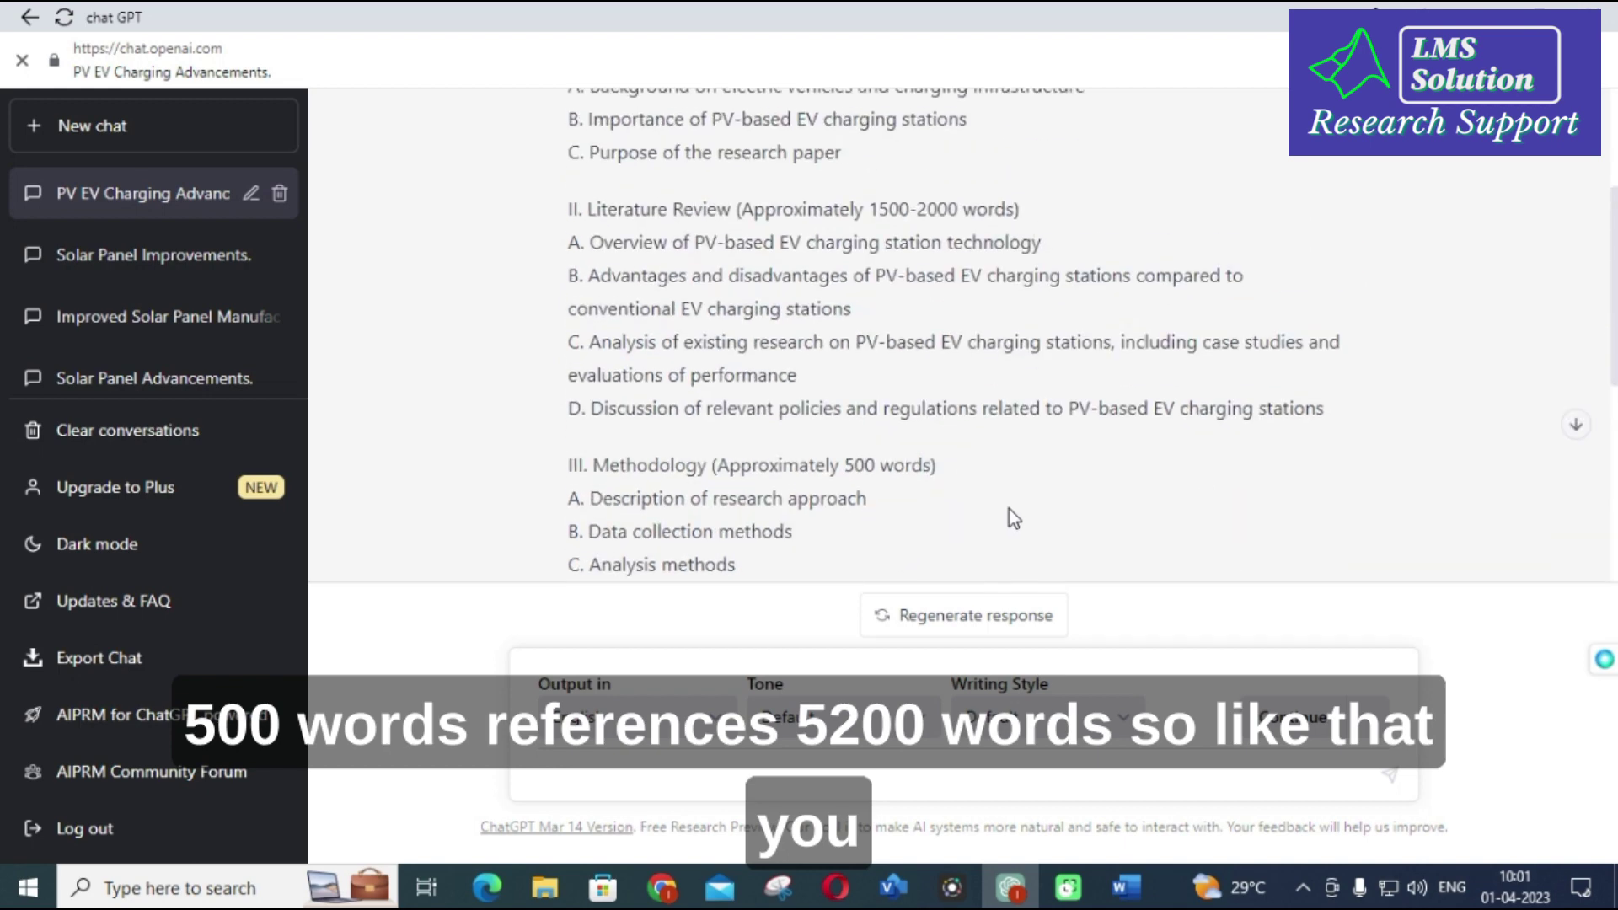